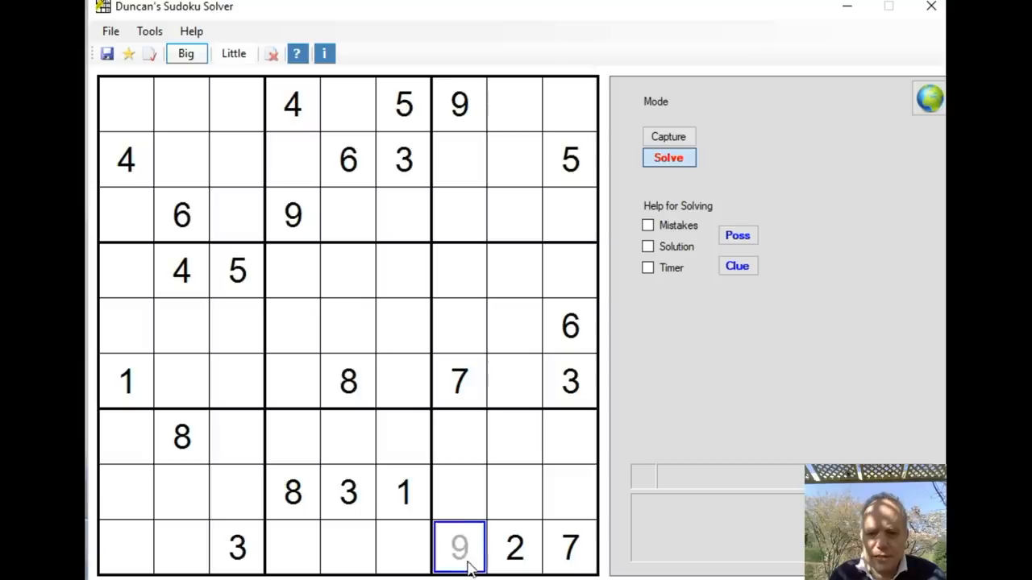
Step: Commit 8 in the bottom row and 5 in row 3, column 1, then move to Little candidate entry
left_click(467, 564)
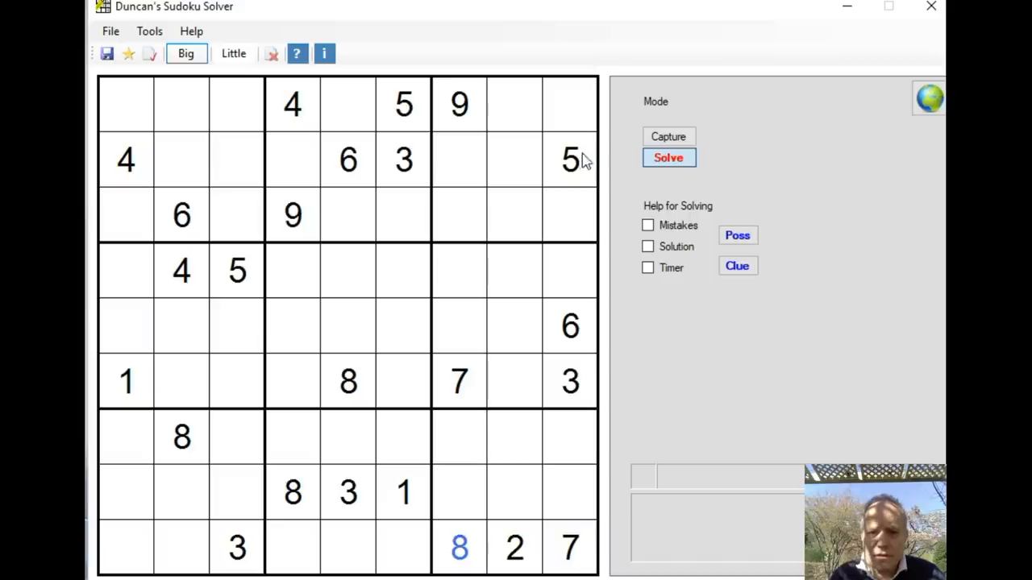
left_click(126, 215)
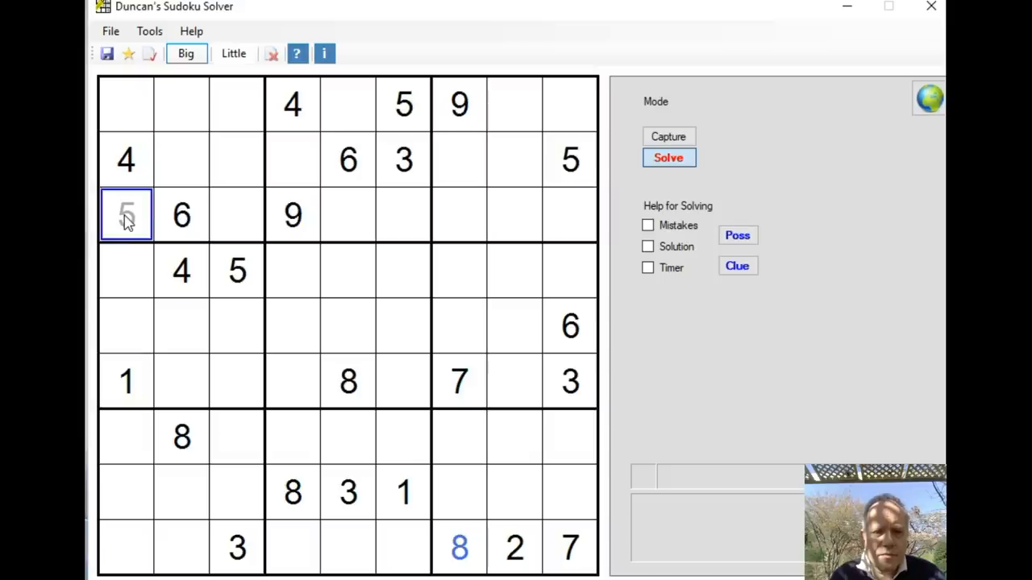
left_click(126, 215)
left_click(514, 327)
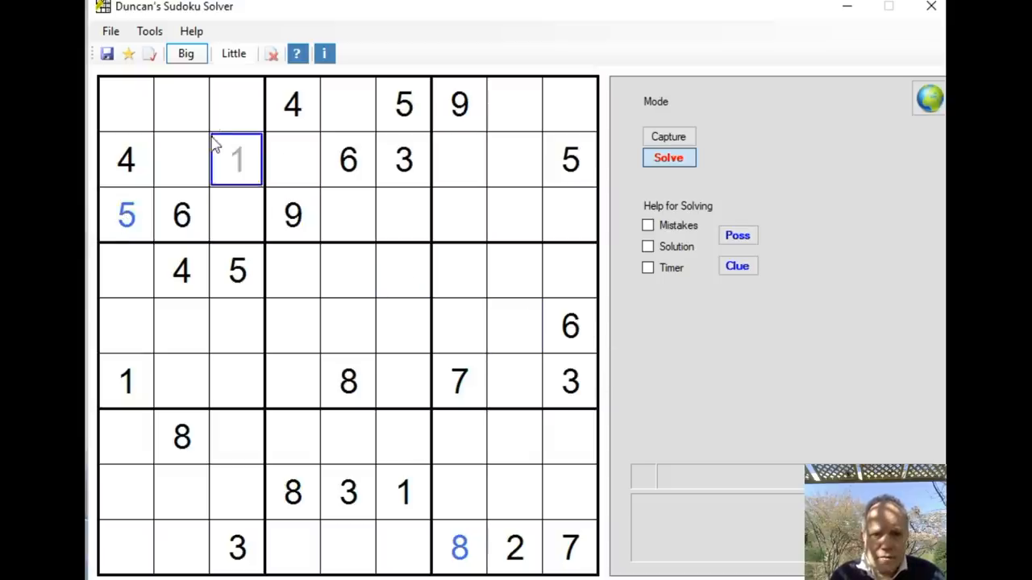
left_click(233, 53)
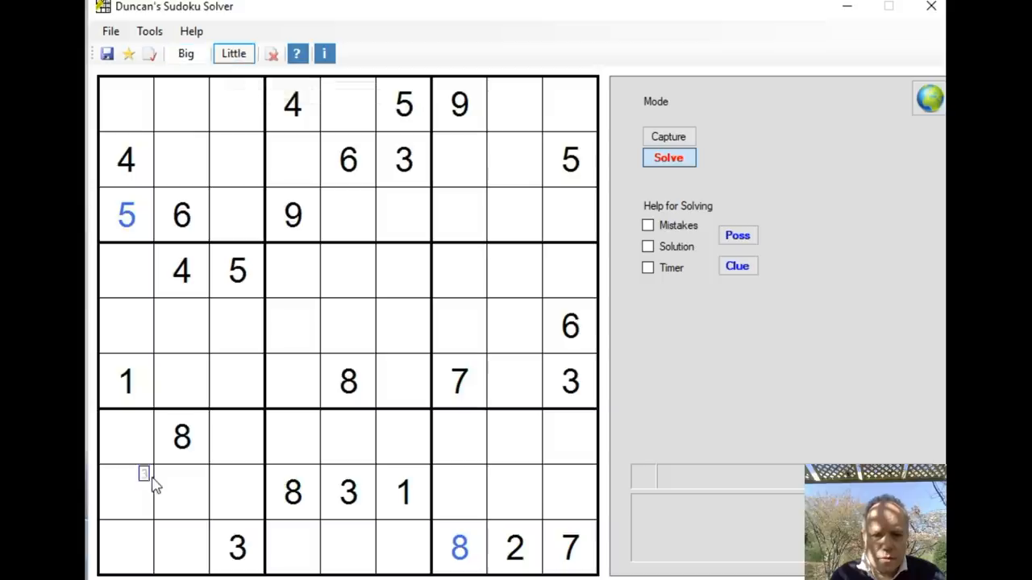
type("5")
type("5")
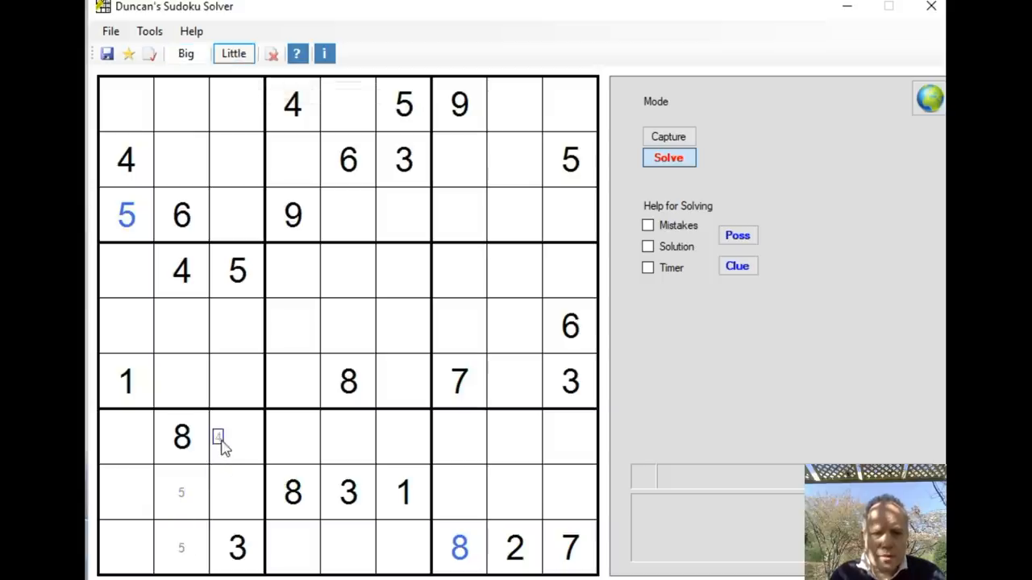
type("44")
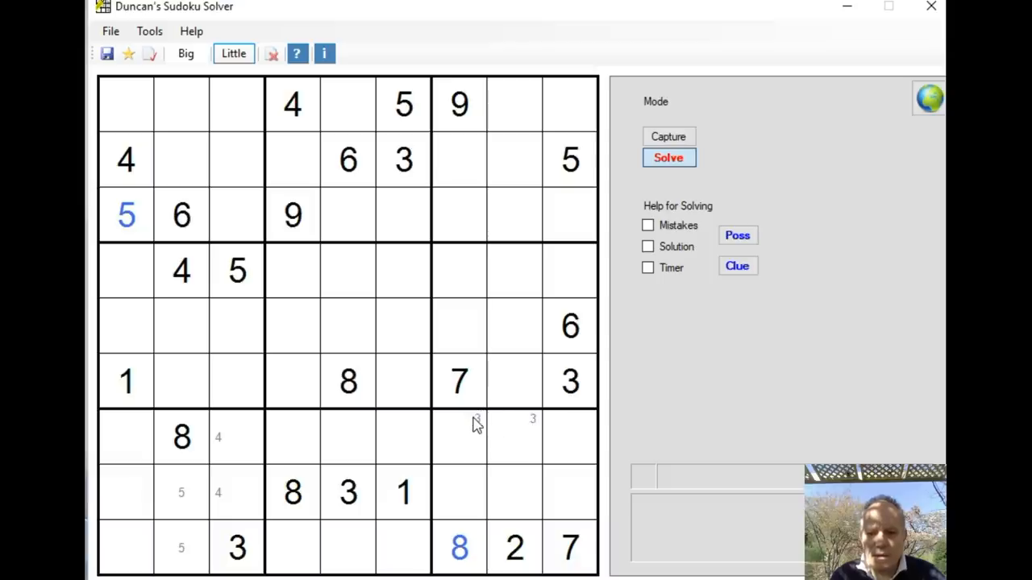
type("3 ")
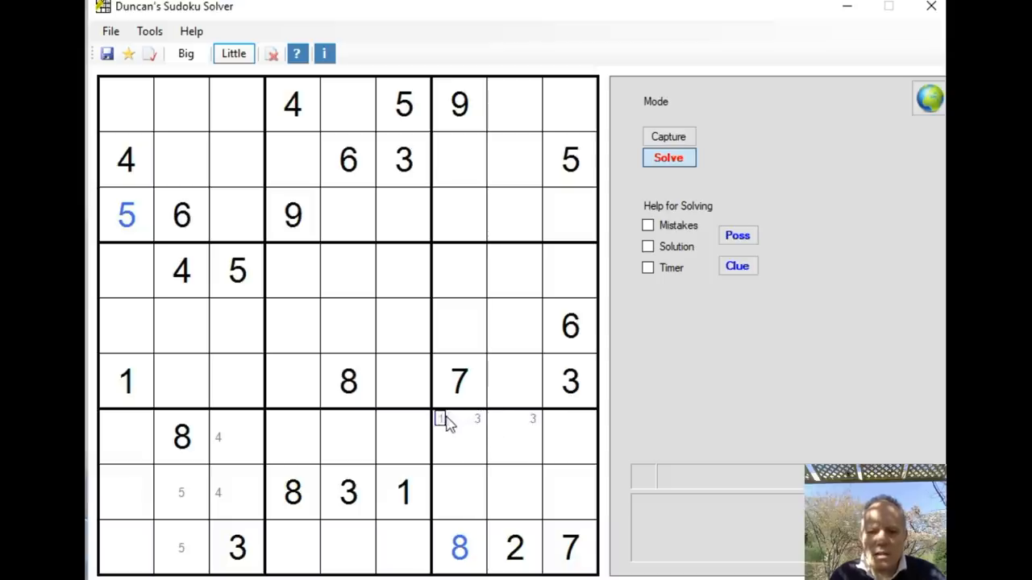
type("1 3 ")
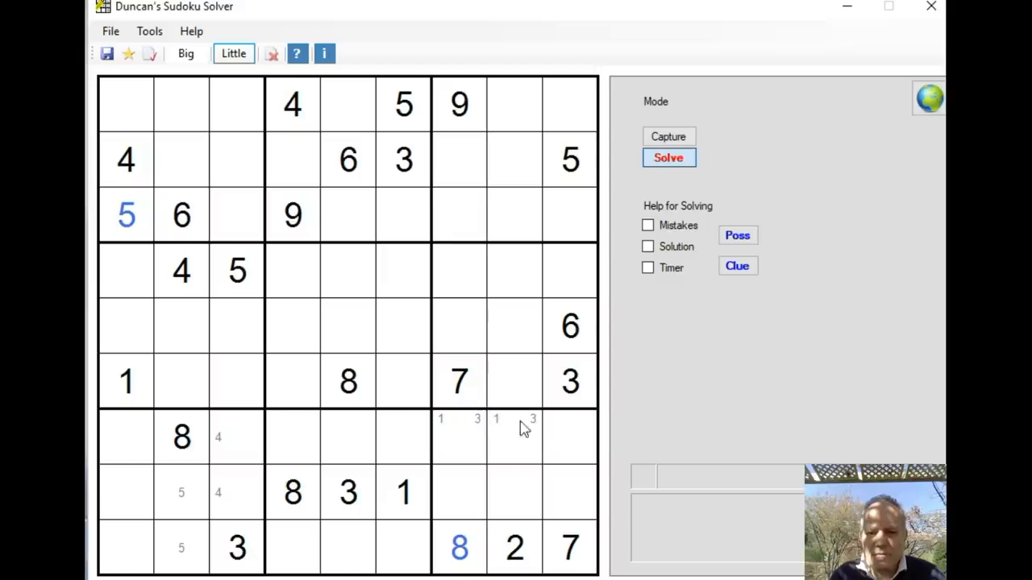
type("1")
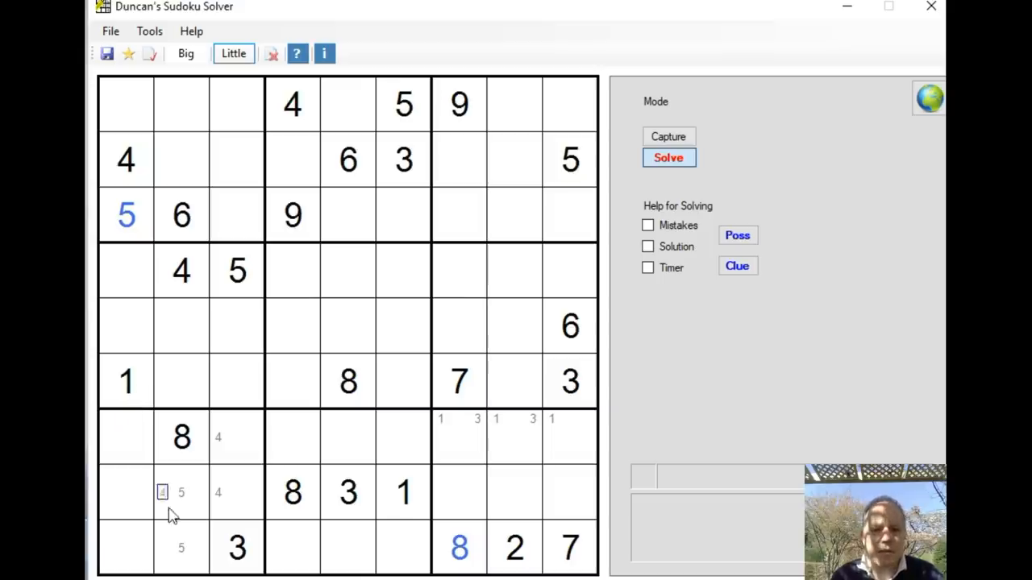
Step: Solve 1 in row 9 and 5 in row 8 of column 2, then pencil 5 into row 7, columns 7–8
left_click(186, 53)
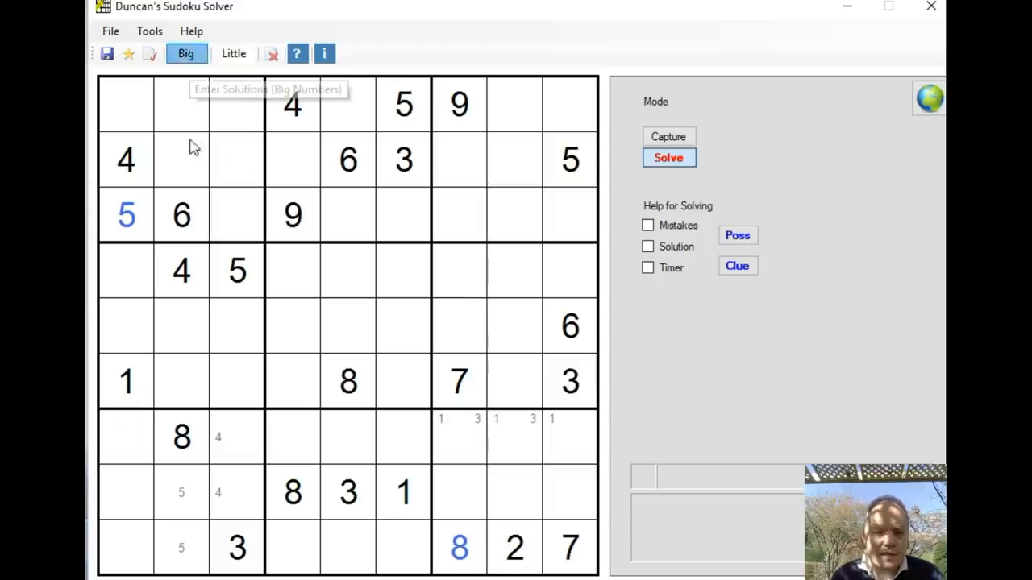
left_click(170, 538)
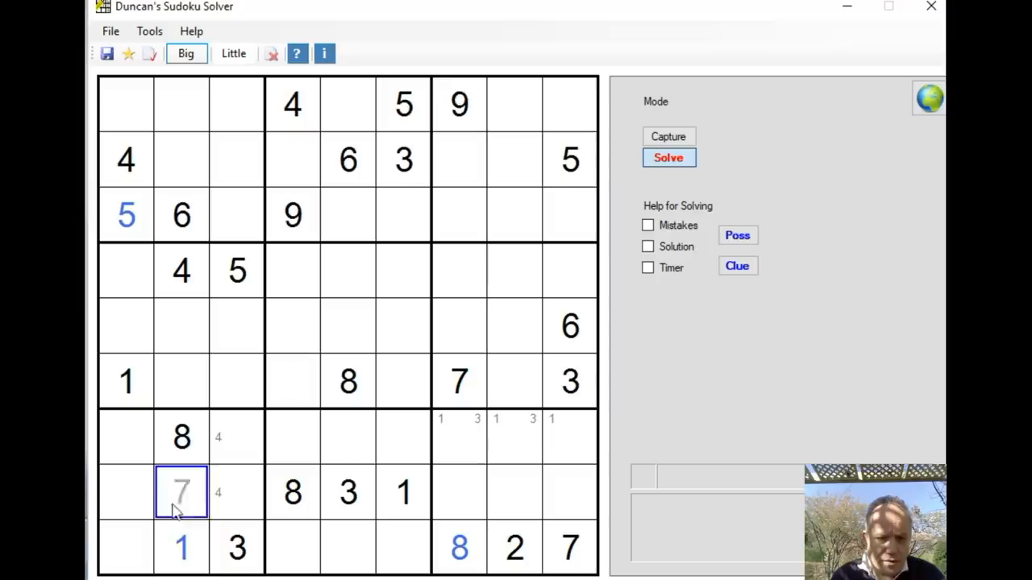
left_click(180, 496)
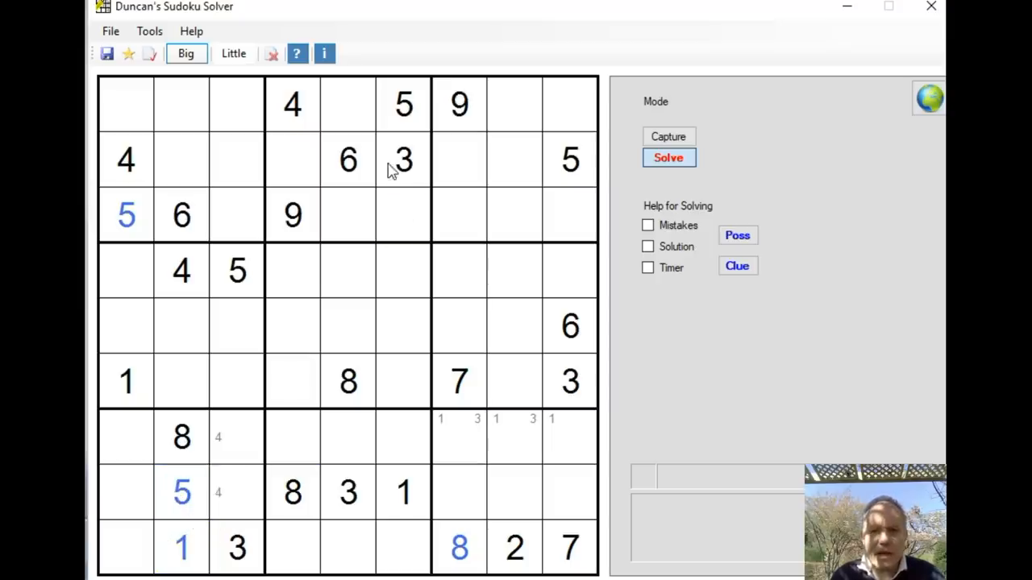
left_click(234, 53)
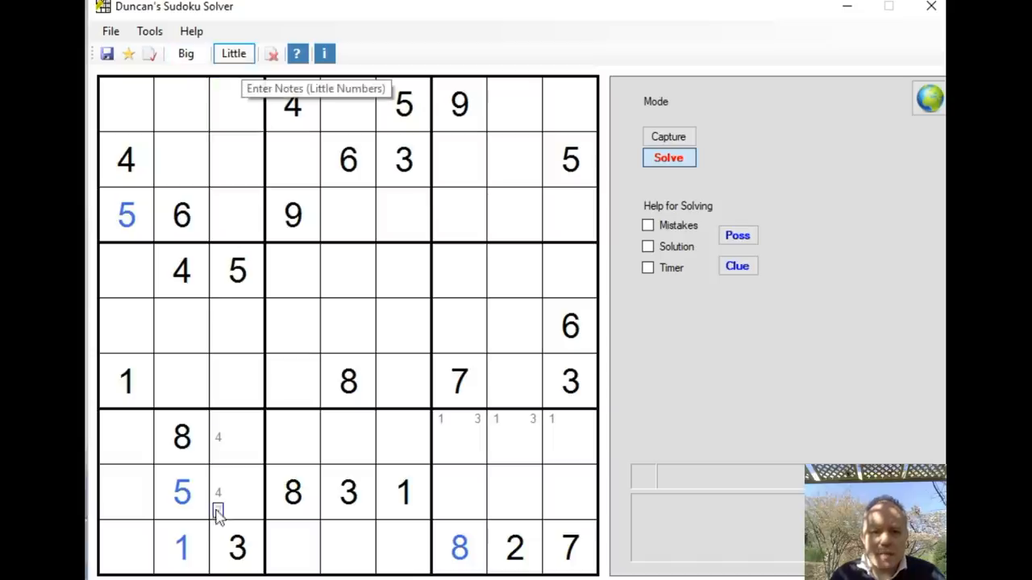
left_click(459, 439)
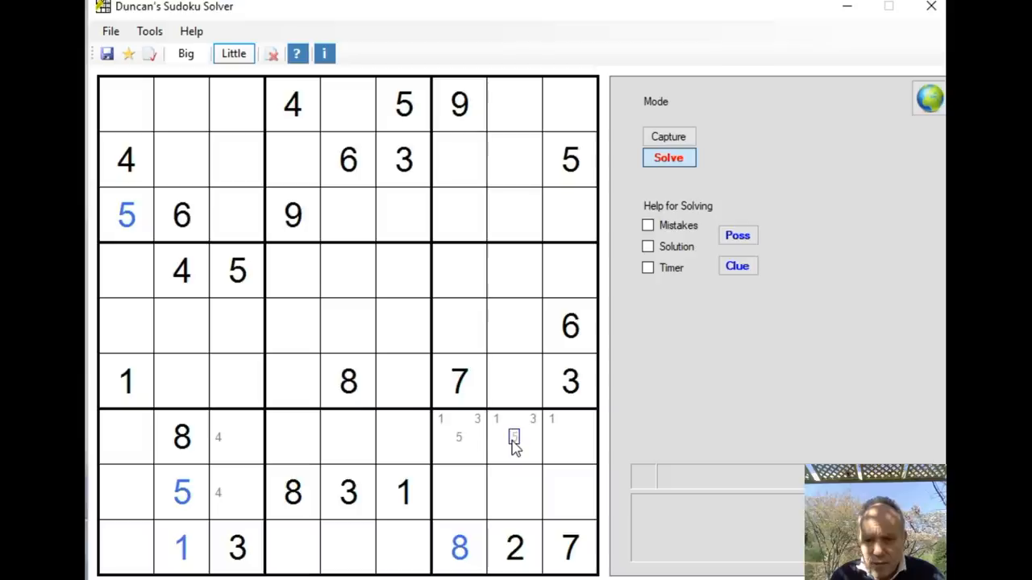
left_click(514, 446)
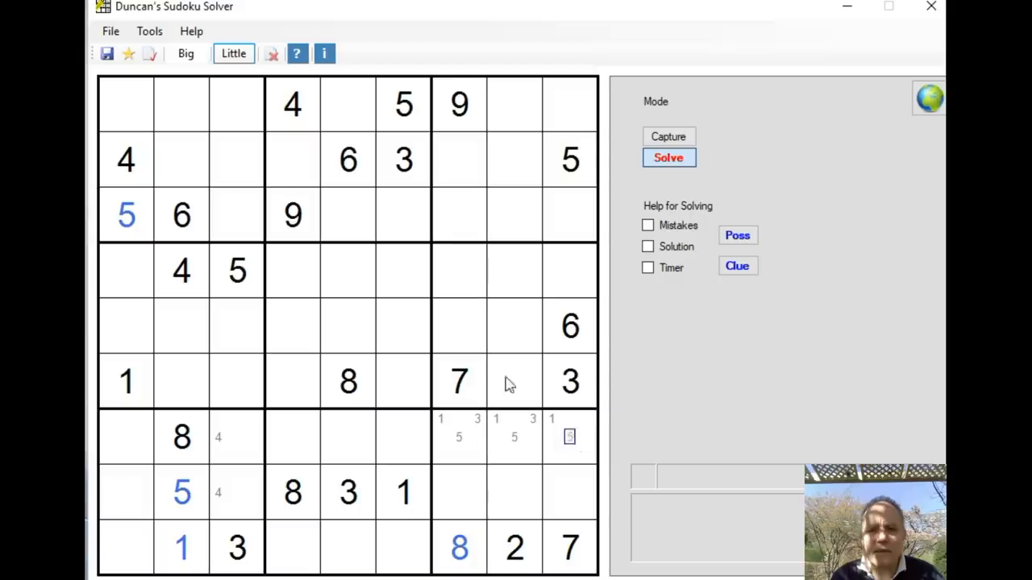
Step: Solve 1 in row 7, column 9 and clear the candidate 1s from the other row 7 cells
left_click(185, 53)
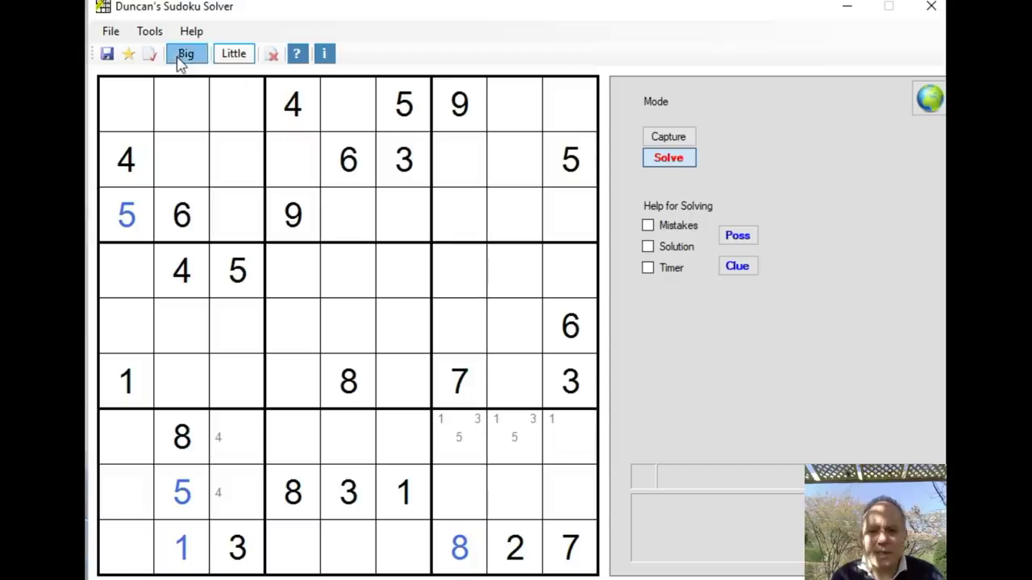
left_click(565, 435)
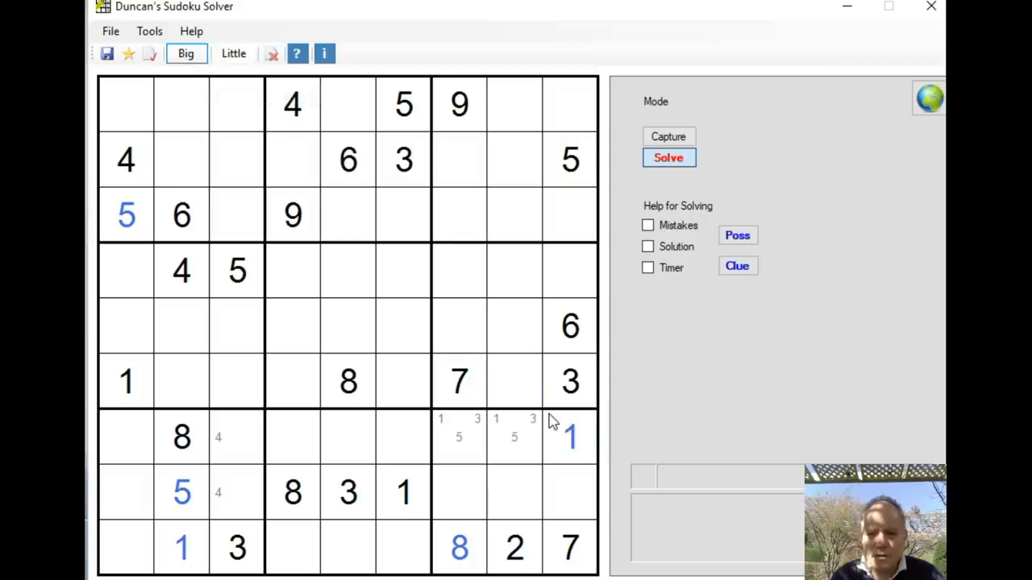
left_click(234, 54)
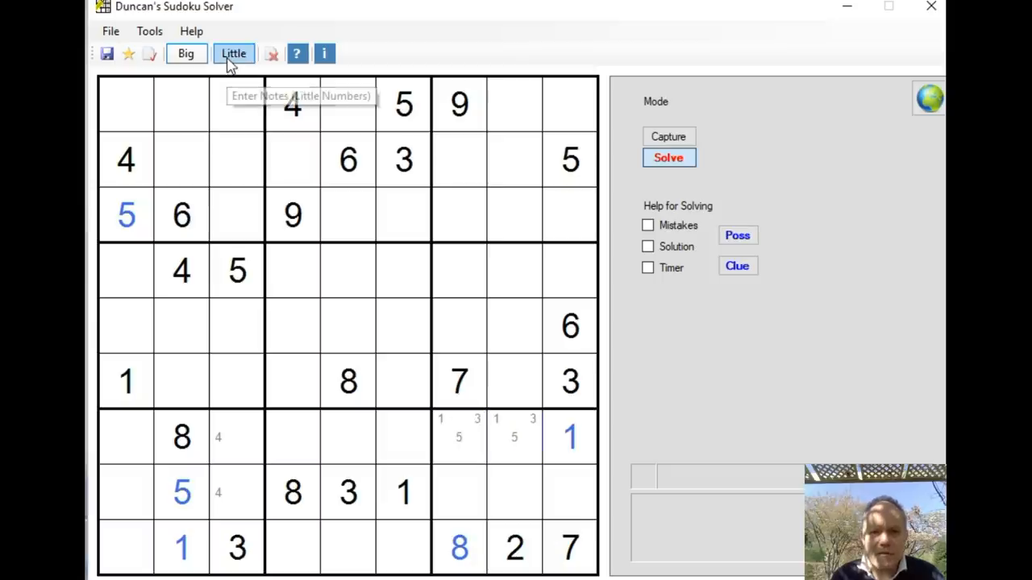
left_click(495, 419)
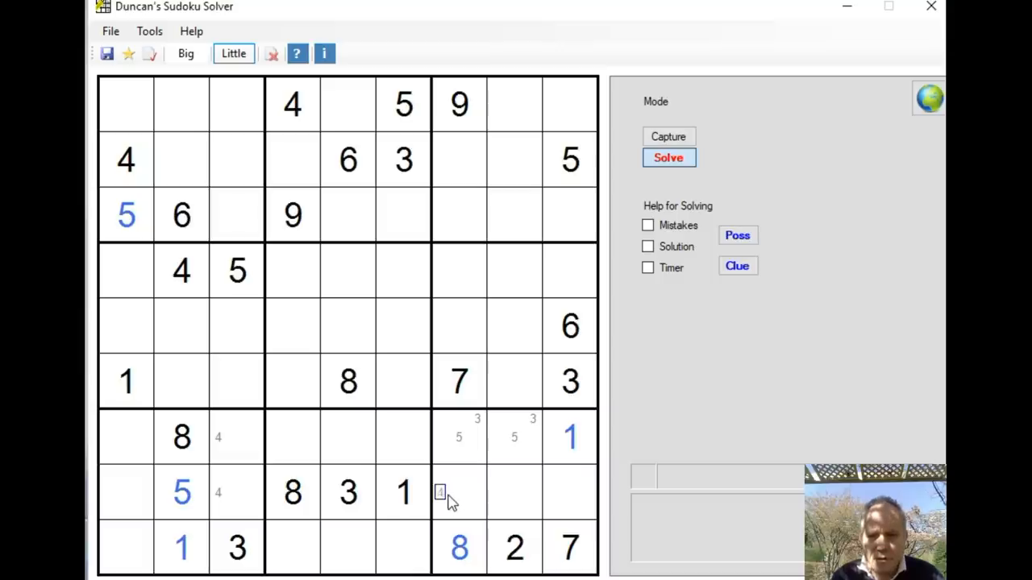
Step: Pencil candidates 4/5/6 in row 8 column 7, 4/6/9 in column 8 and 4/9 in column 9
left_click(442, 494)
left_click(458, 492)
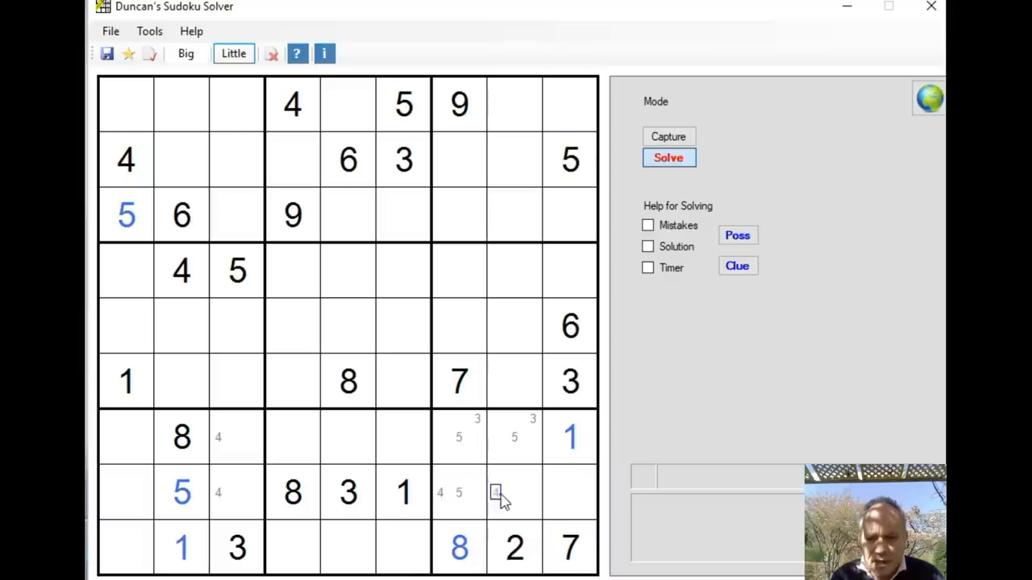
left_click(477, 492)
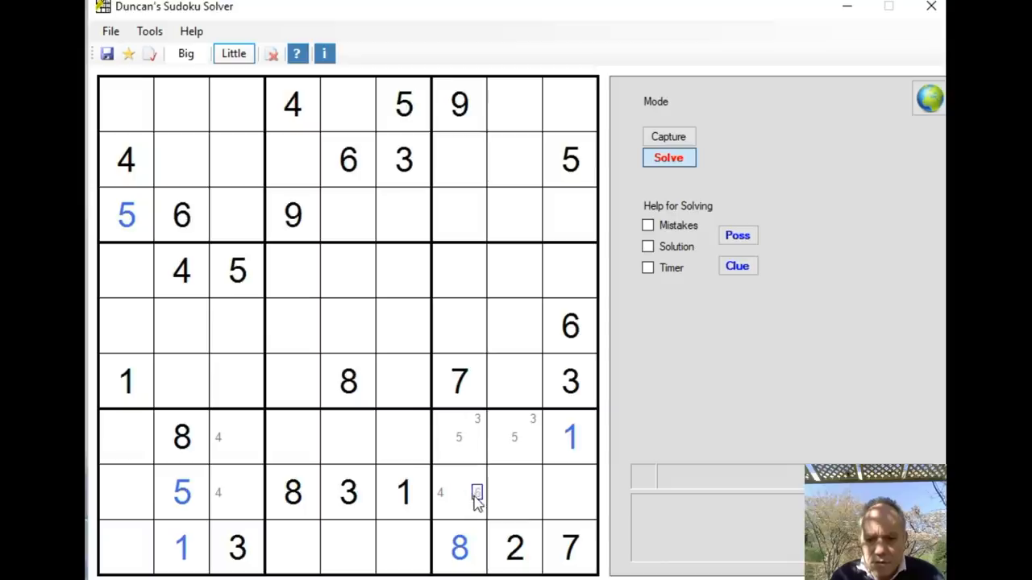
left_click(496, 493)
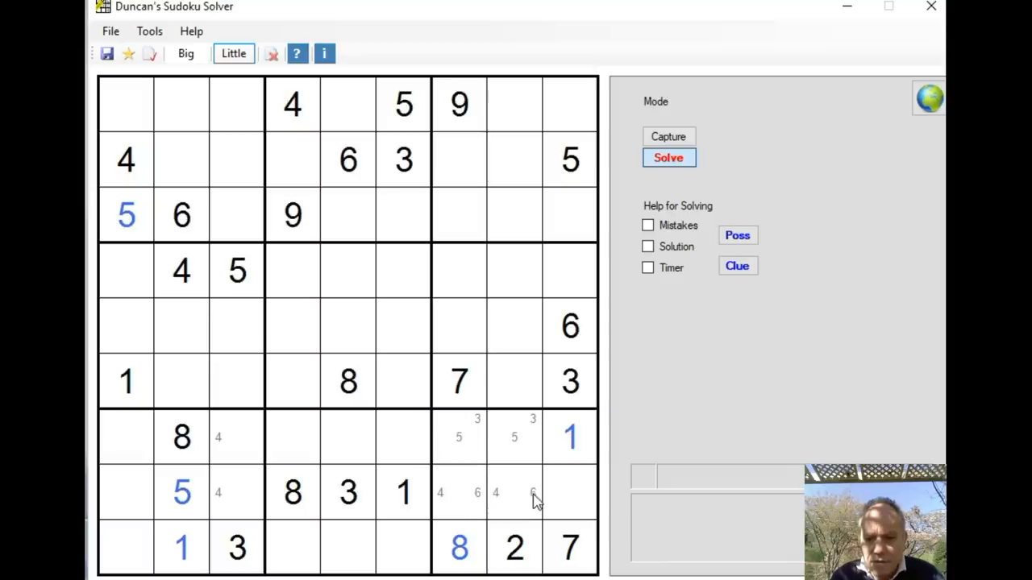
left_click(532, 492)
left_click(532, 511)
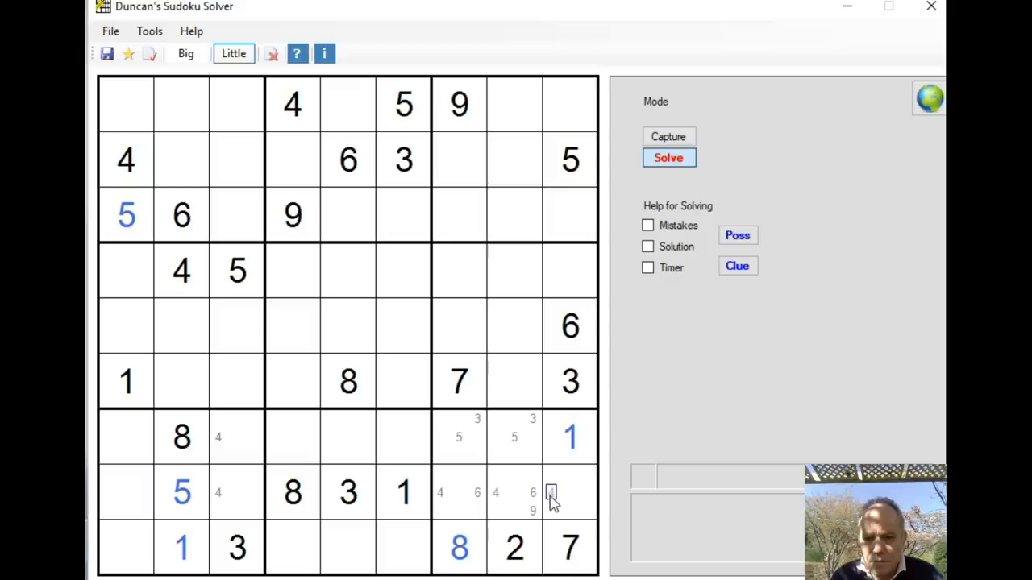
left_click(551, 492)
left_click(589, 511)
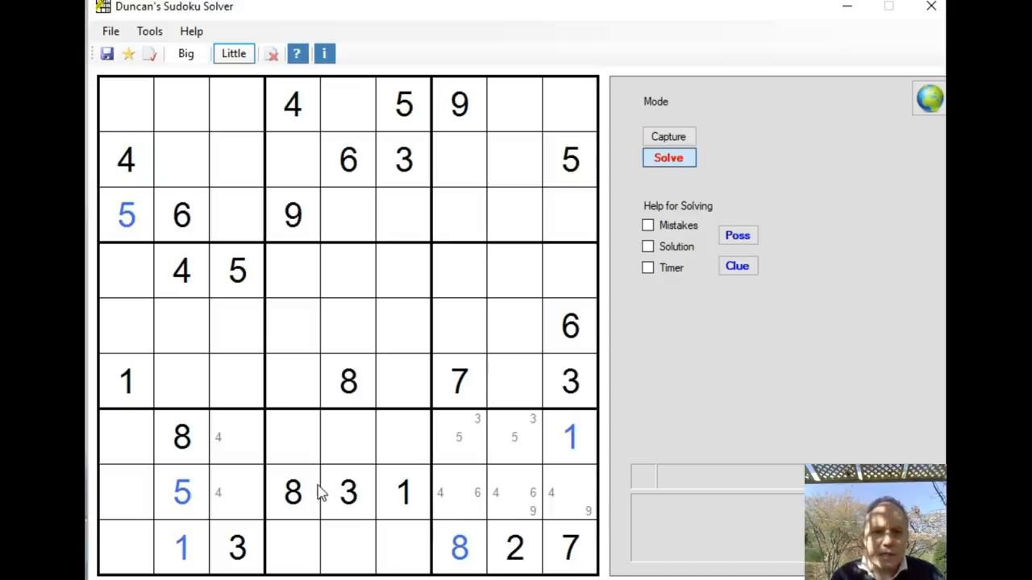
Step: Solve 4 in row 7, column 3 and change row 8, column 3's candidates to 2 and 7
left_click(186, 53)
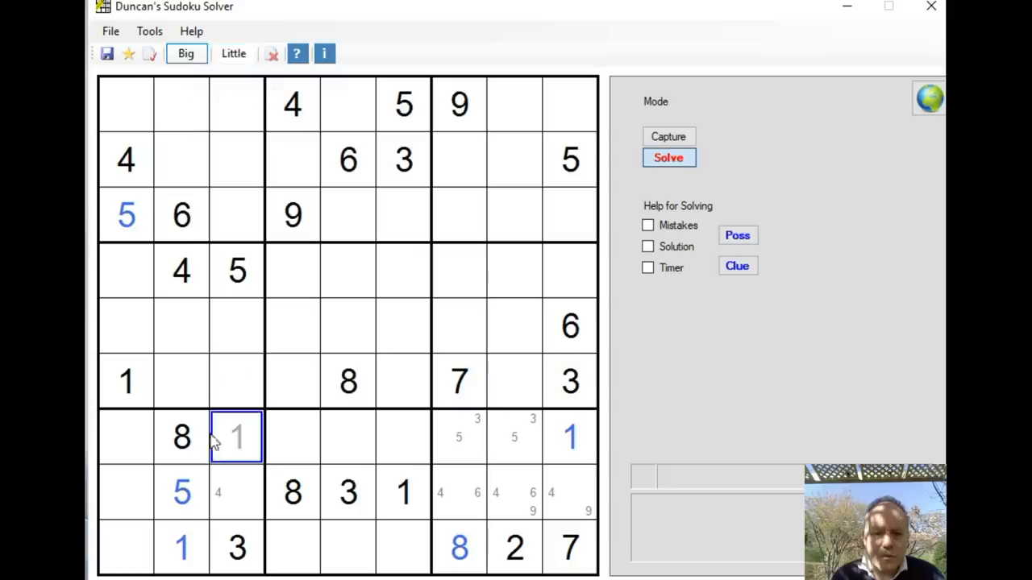
left_click(236, 437)
left_click(233, 54)
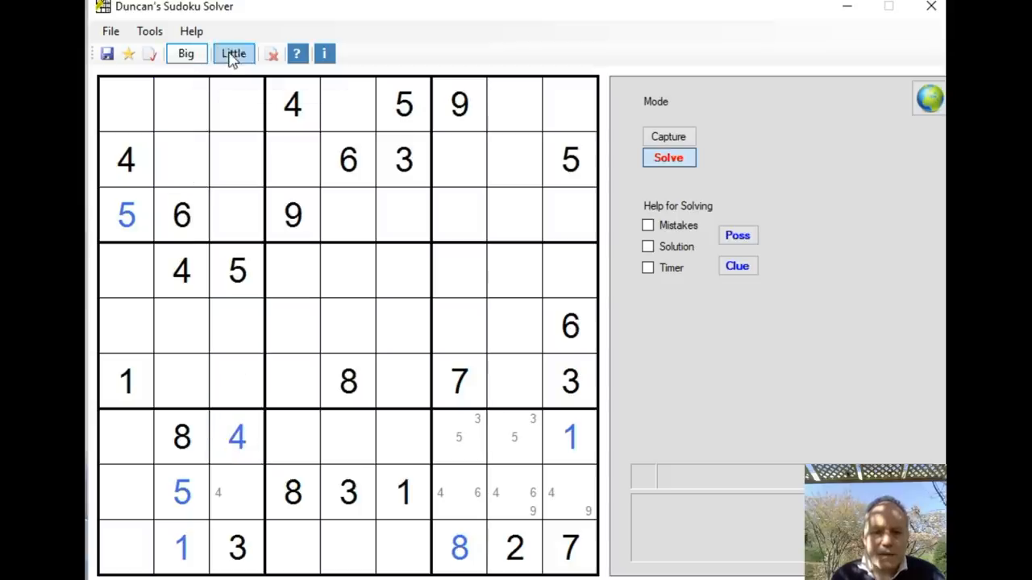
left_click(219, 493)
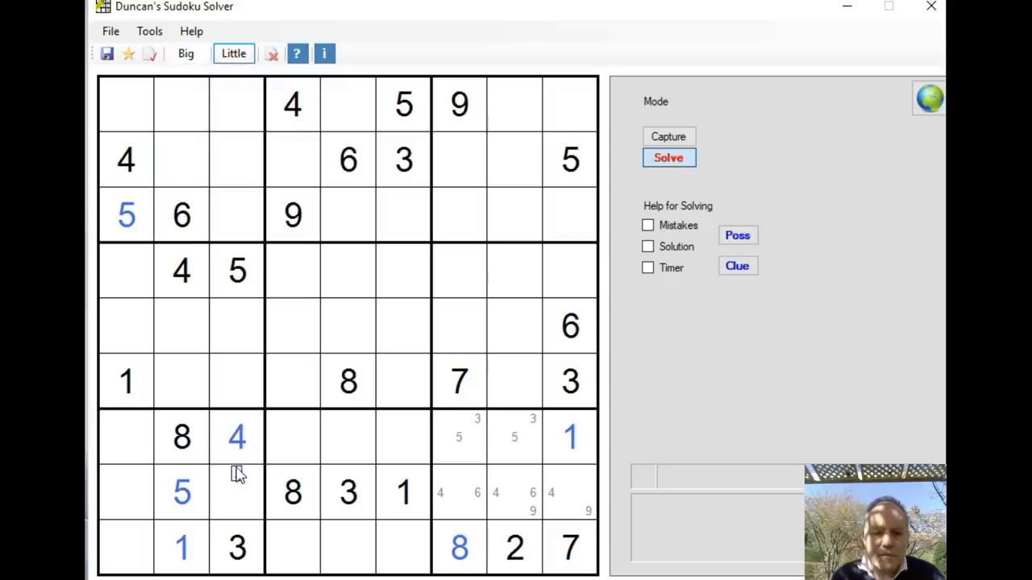
left_click(237, 474)
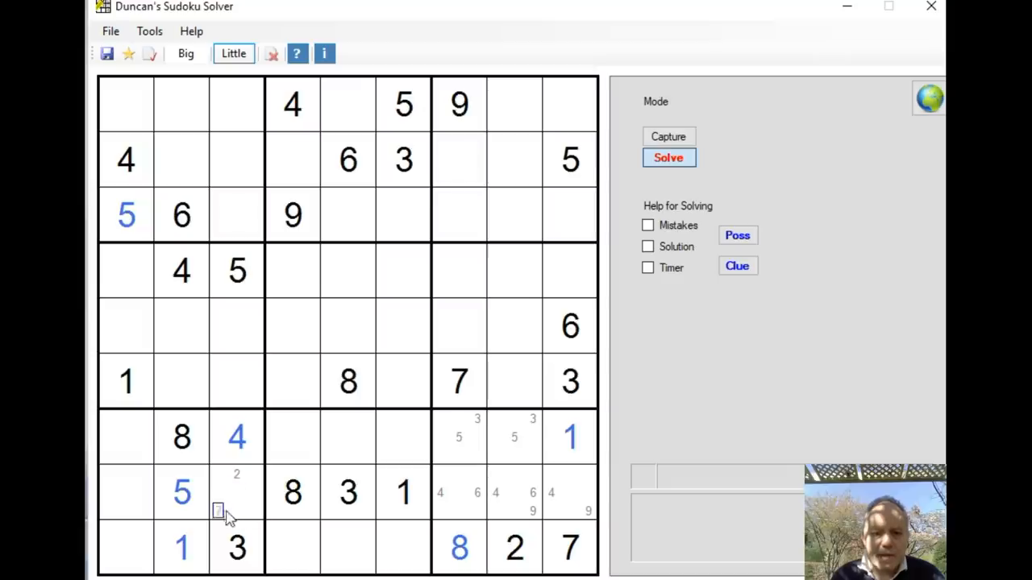
left_click(219, 511)
Step: Pencil 2/7 in row 8, column 1 and 6/9 in column 1's cells of rows 7 and 9
left_click(126, 476)
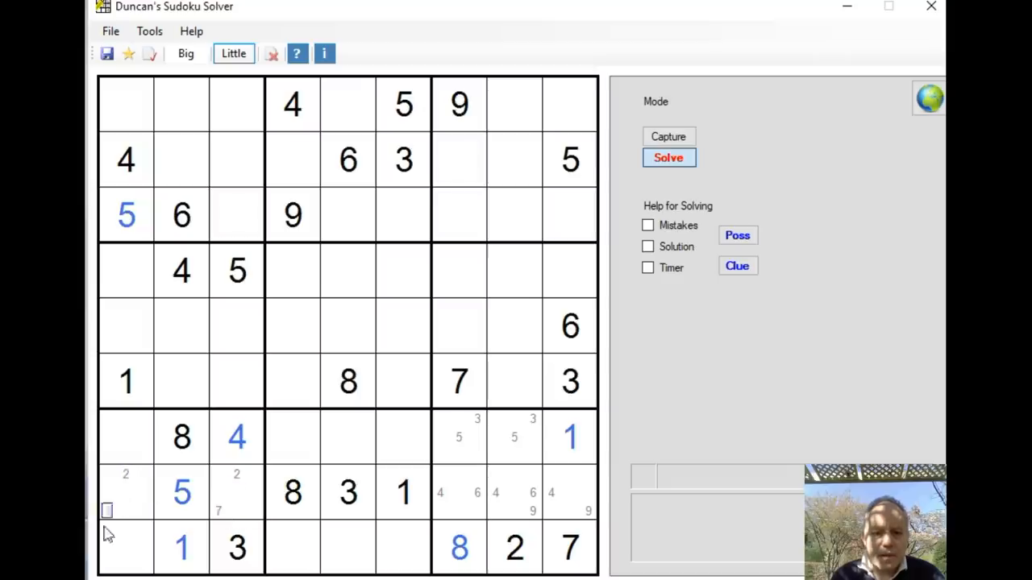
left_click(108, 520)
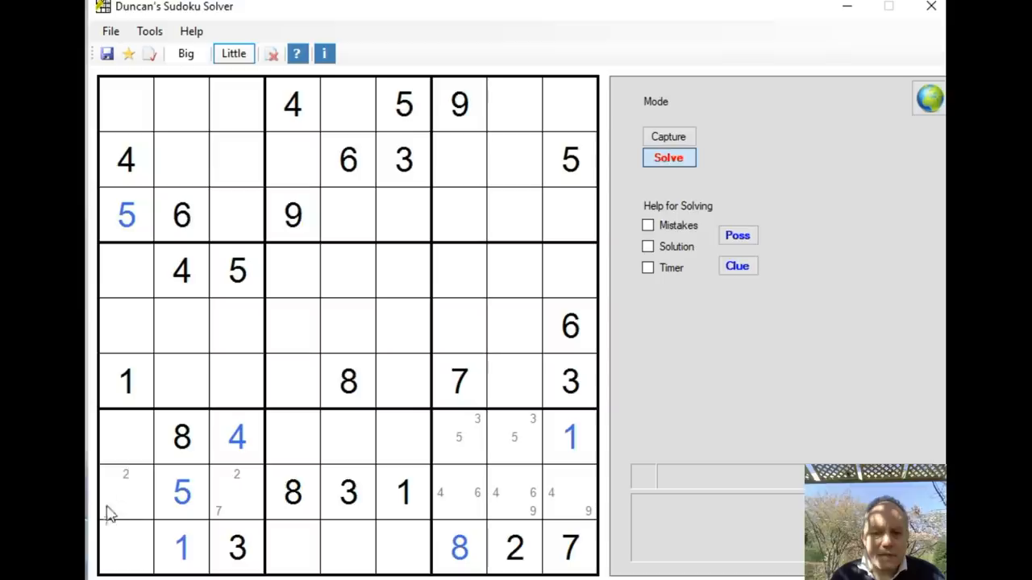
left_click(143, 438)
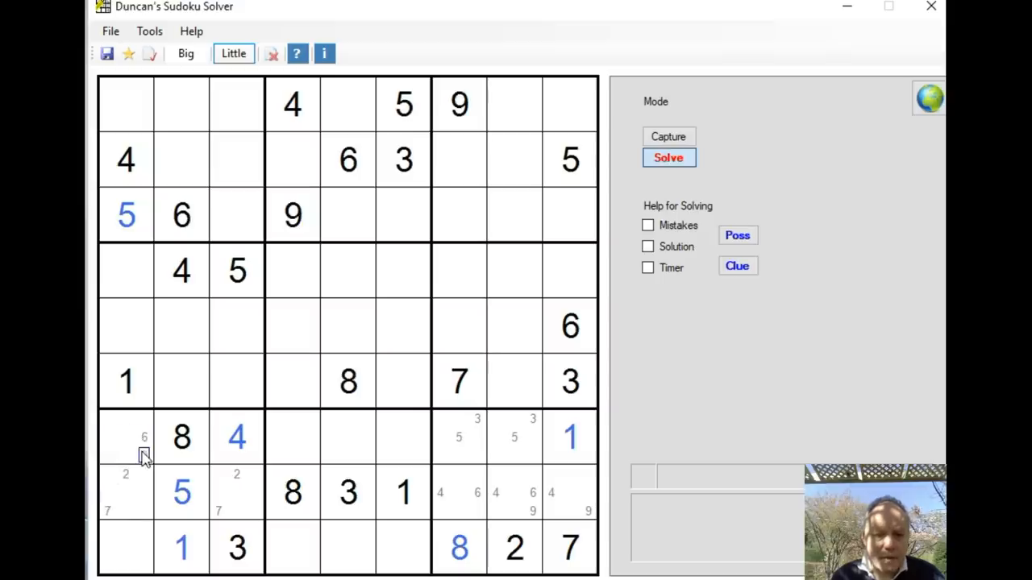
left_click(145, 456)
left_click(145, 549)
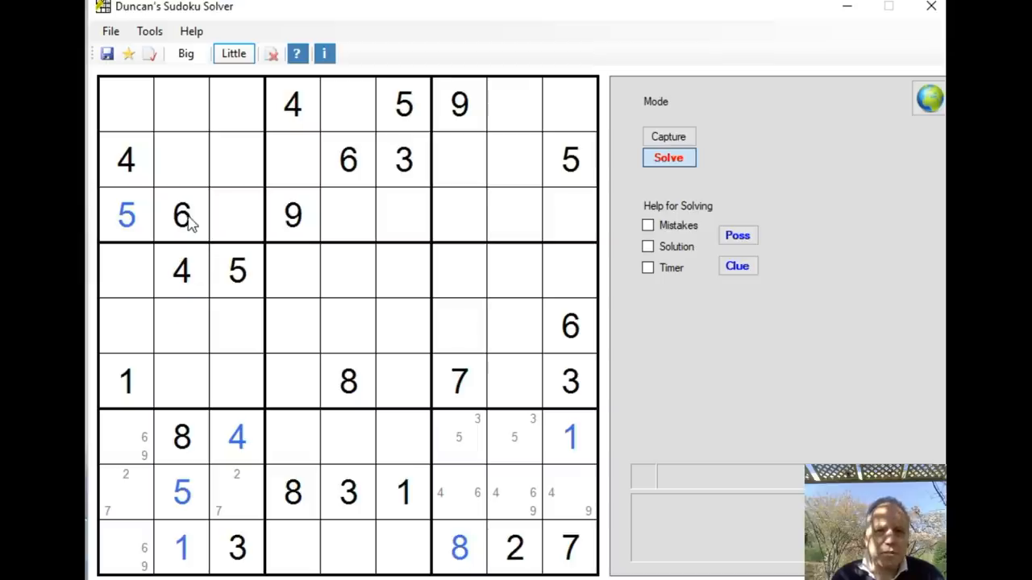
Step: Solve 6 in row 6, column 3 and pencil 6 into row 4, columns 4 and 6
left_click(185, 53)
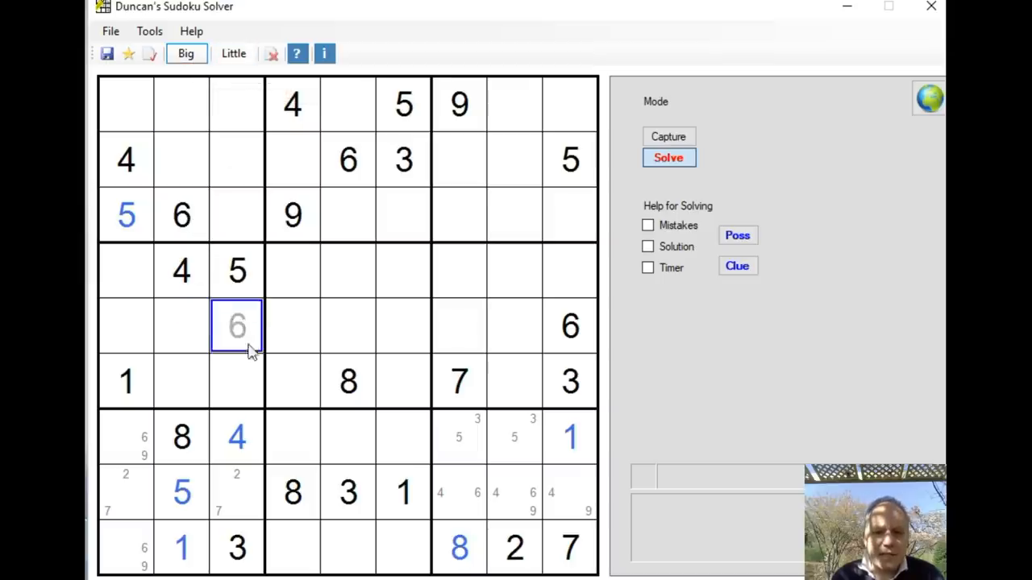
key("6")
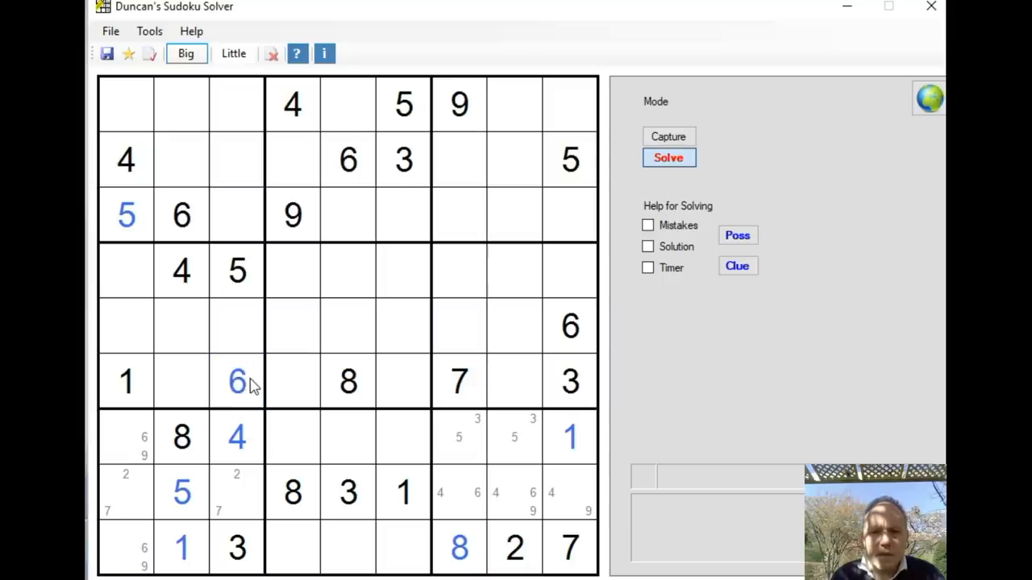
left_click(232, 54)
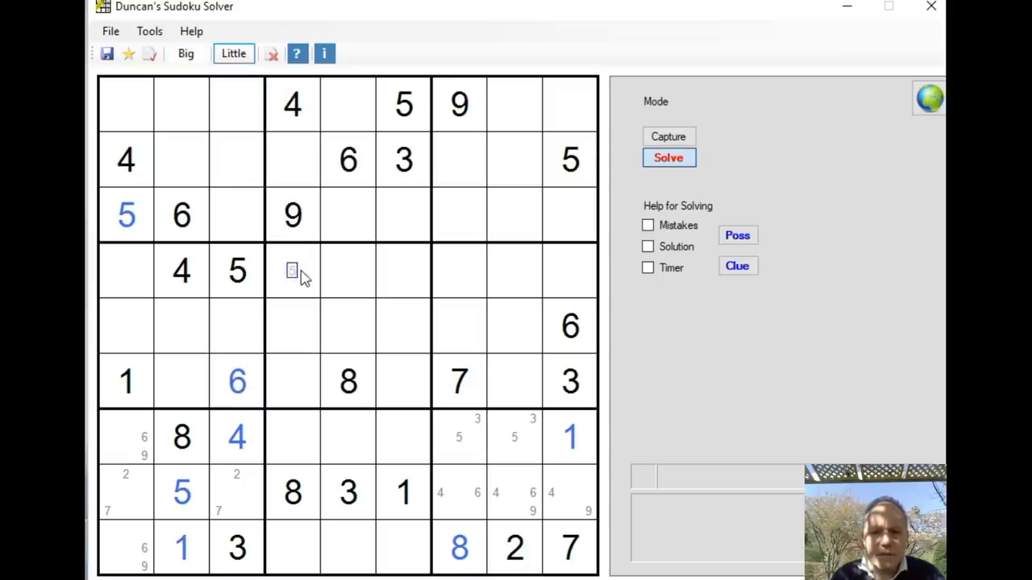
key("6")
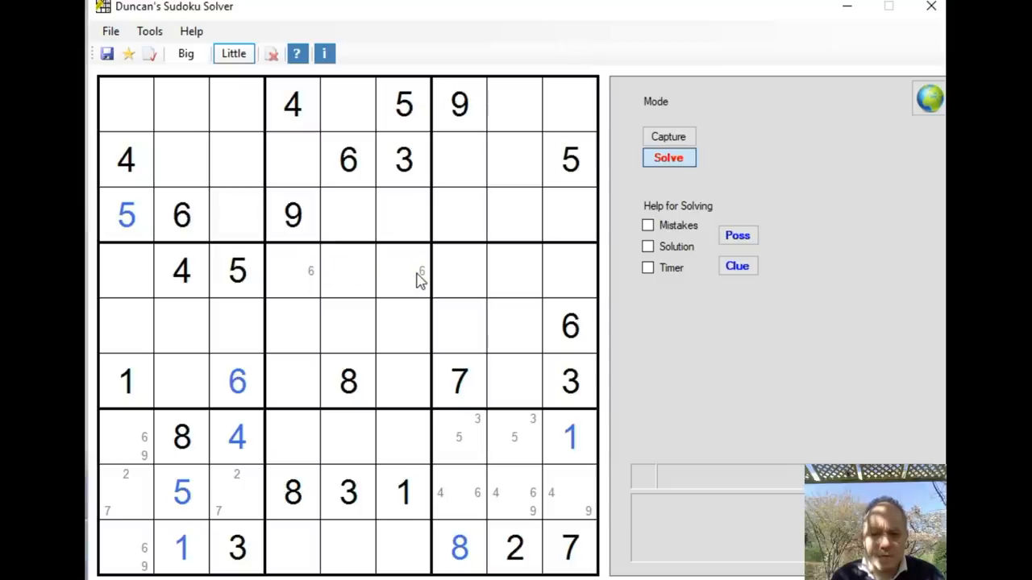
key("6")
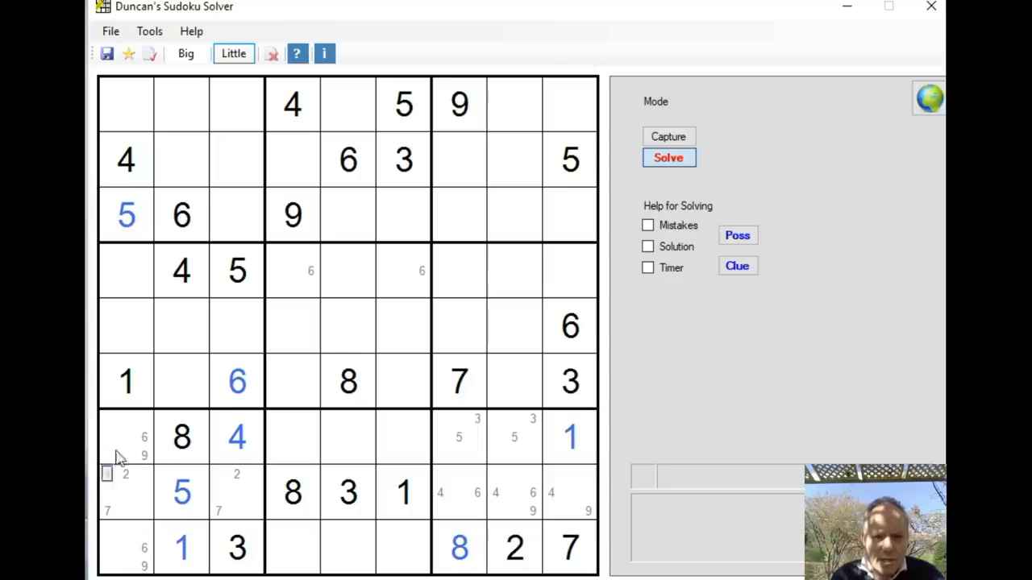
Step: Pencil 9s in row 2 columns 2–3, 1s down column 3 and 7s down column 8 of the top rows
left_click(200, 178)
left_click(255, 180)
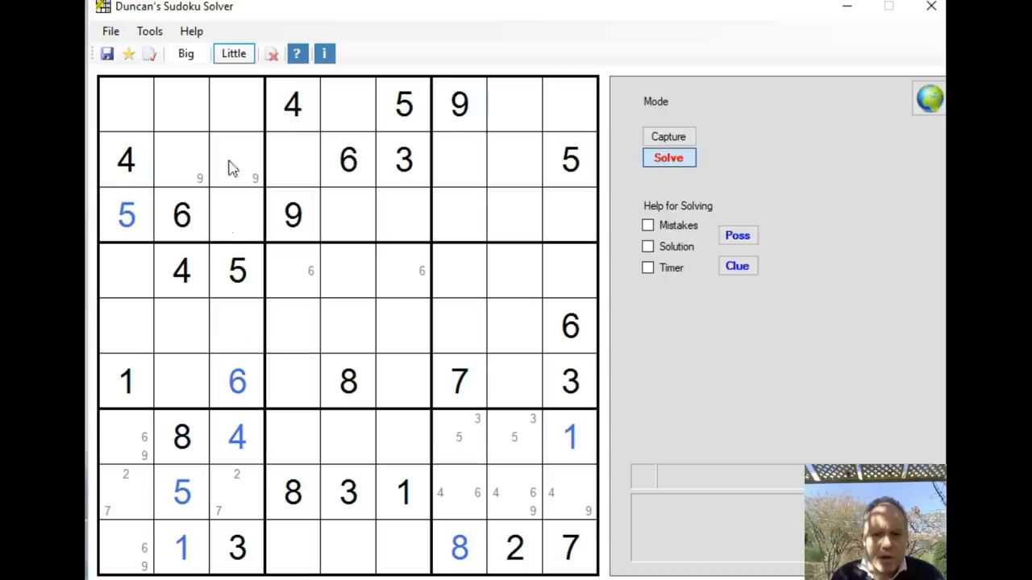
left_click(219, 87)
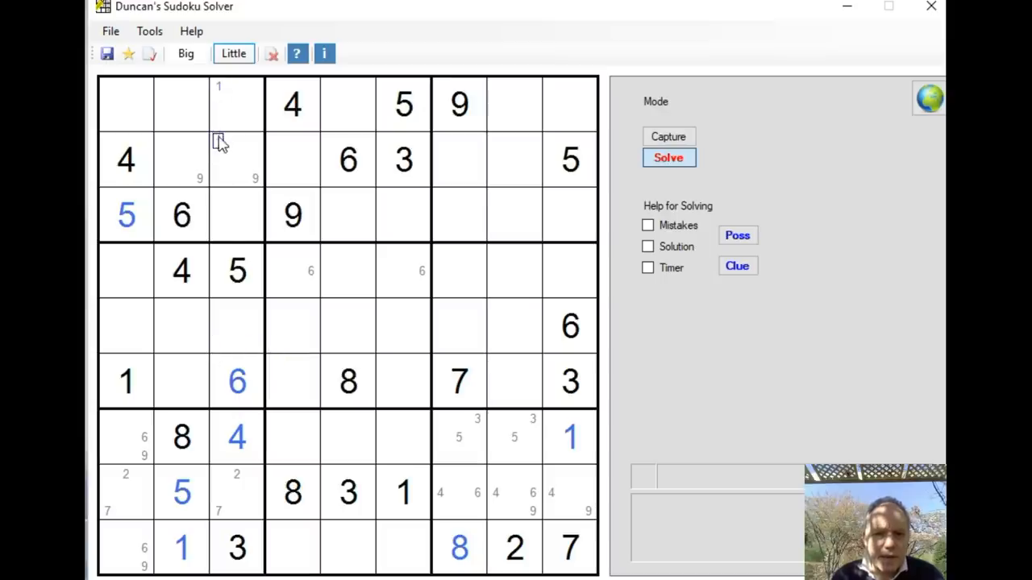
left_click(219, 142)
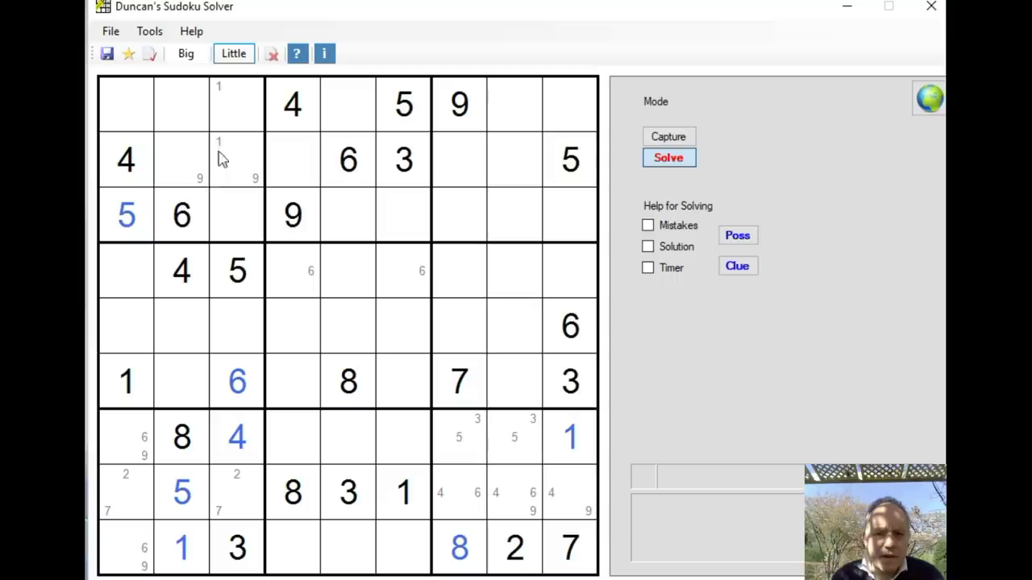
left_click(219, 199)
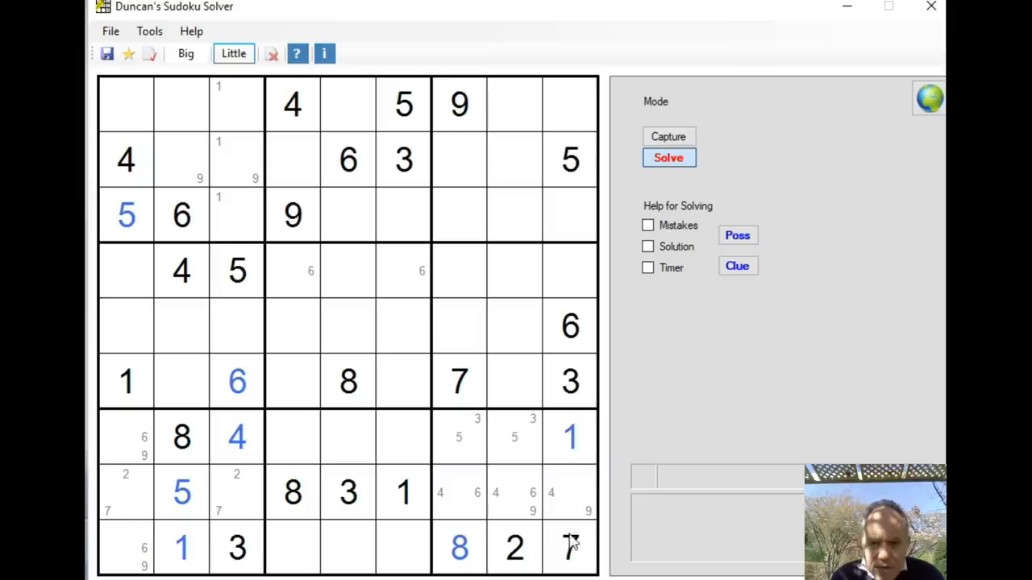
left_click(514, 125)
left_click(496, 179)
left_click(496, 233)
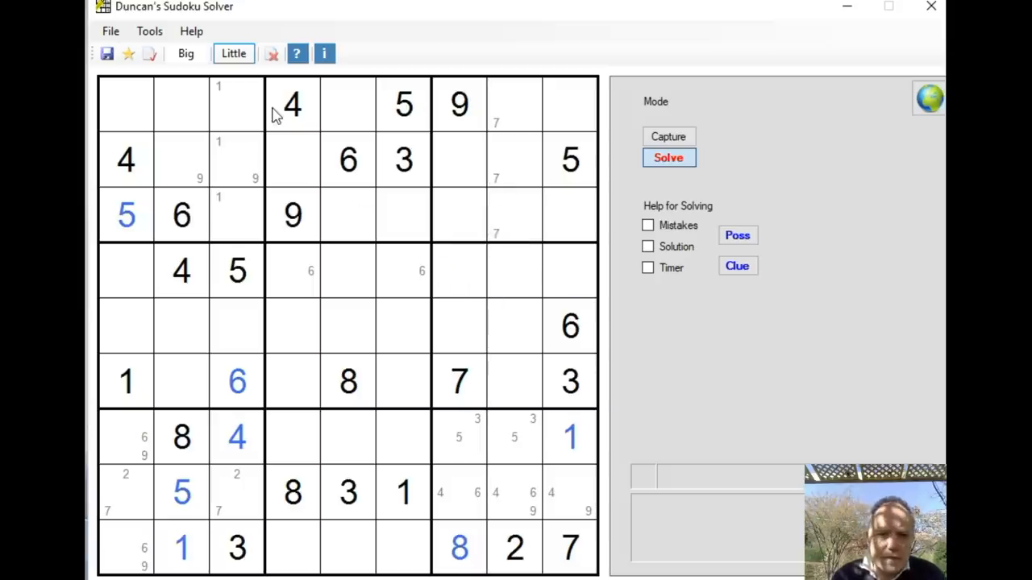
Step: Solve 8 in row 3, column 6
left_click(186, 53)
left_click(348, 215)
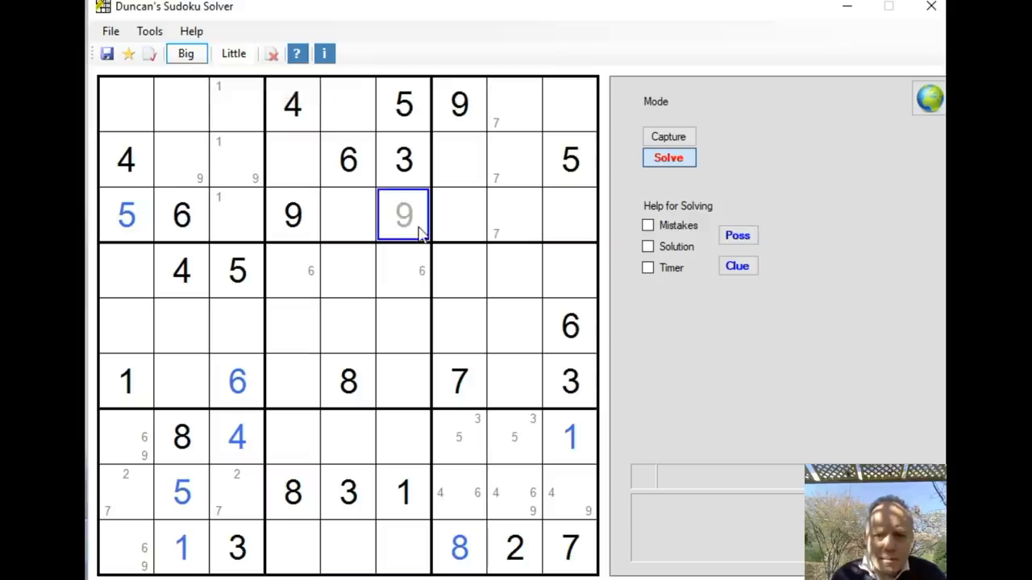
left_click(409, 235)
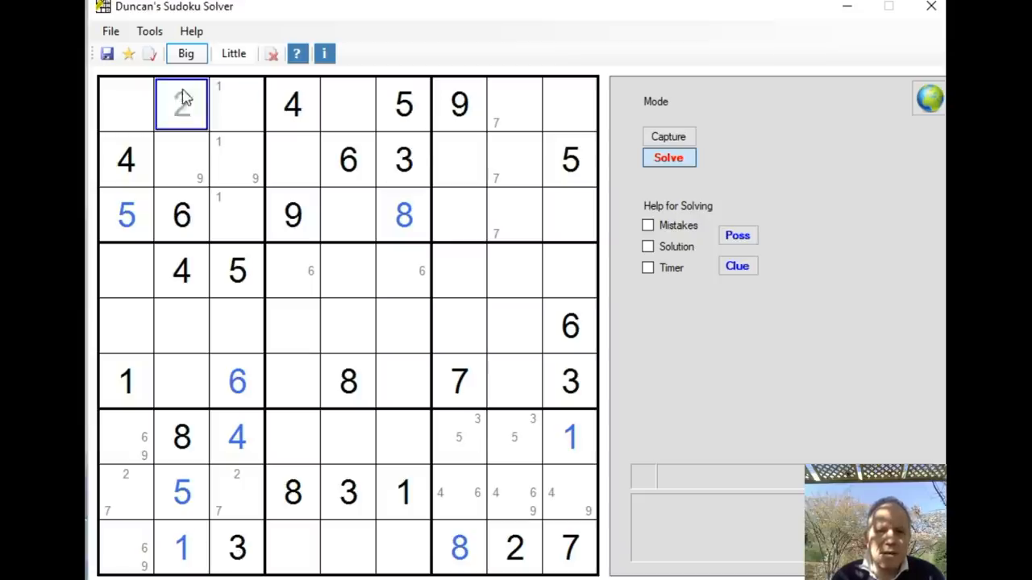
Step: Pencil 3s and 4s into row 3, columns 7–9 and 3s into column 4, rows 4–5
left_click(234, 54)
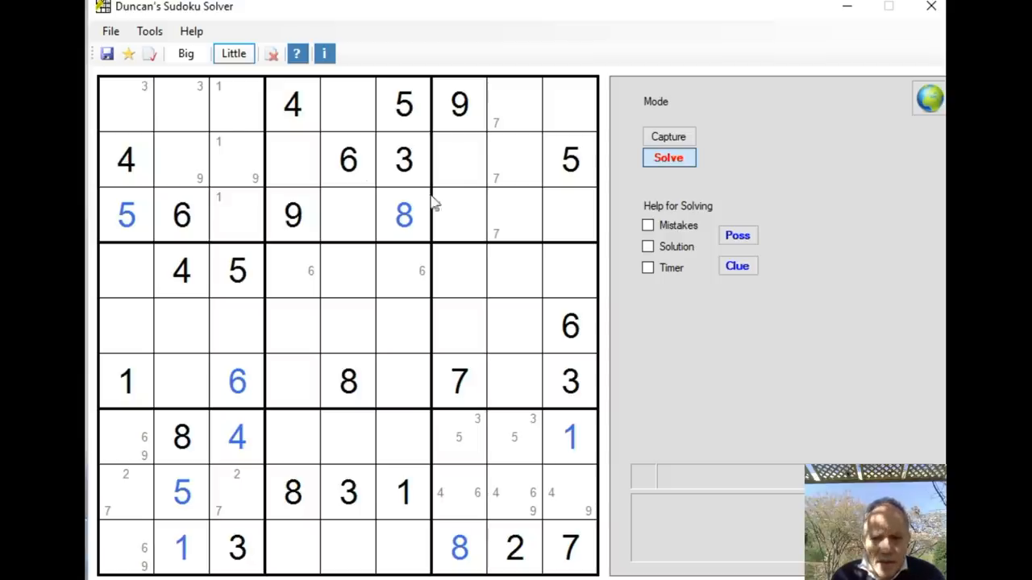
left_click(476, 197)
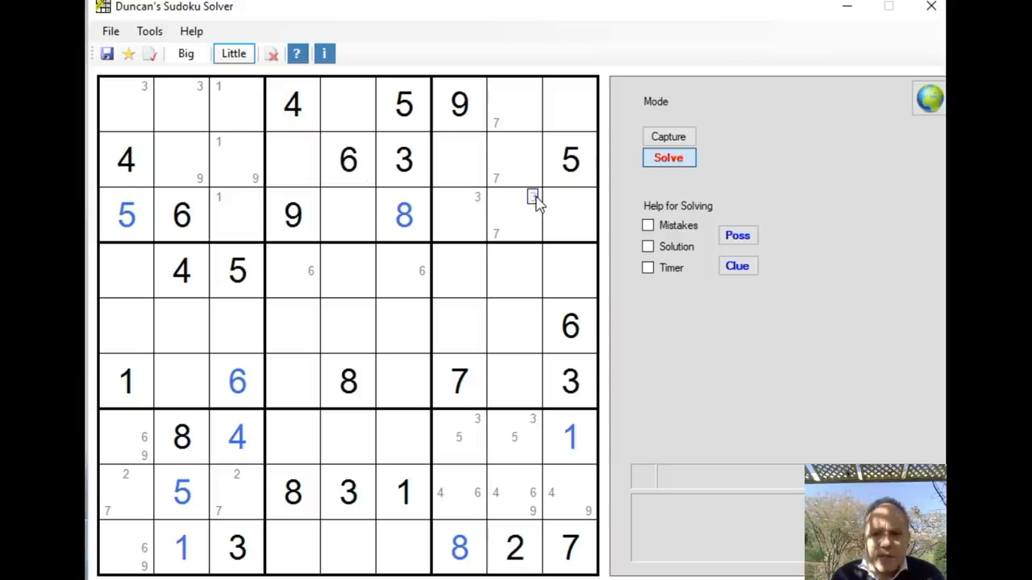
left_click(538, 201)
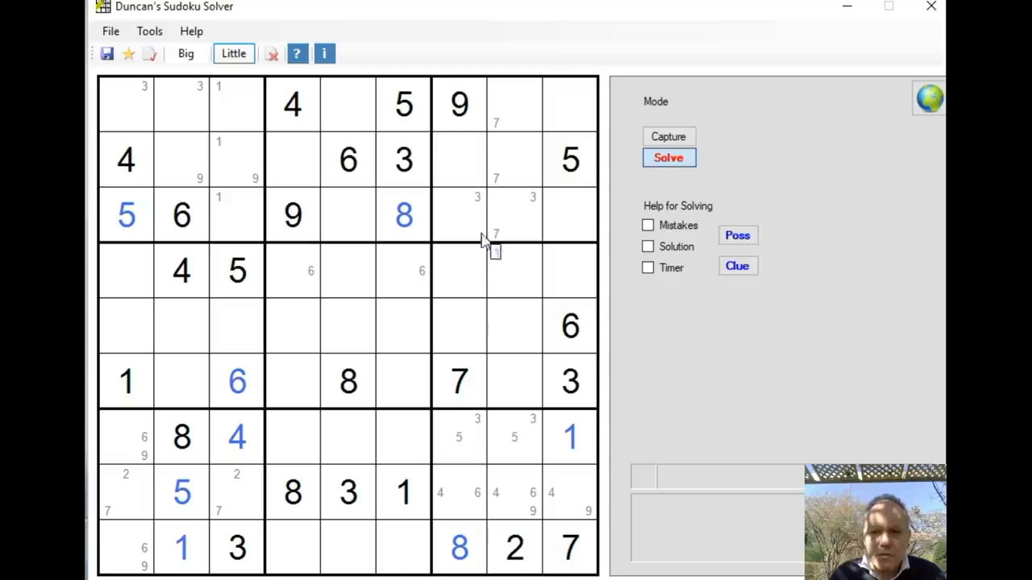
left_click(440, 215)
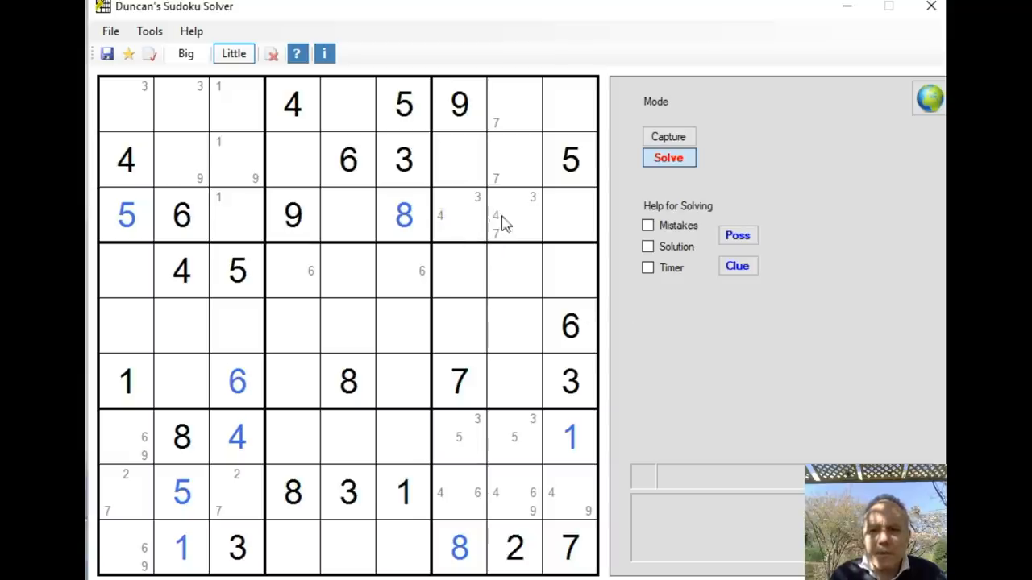
left_click(495, 215)
left_click(551, 218)
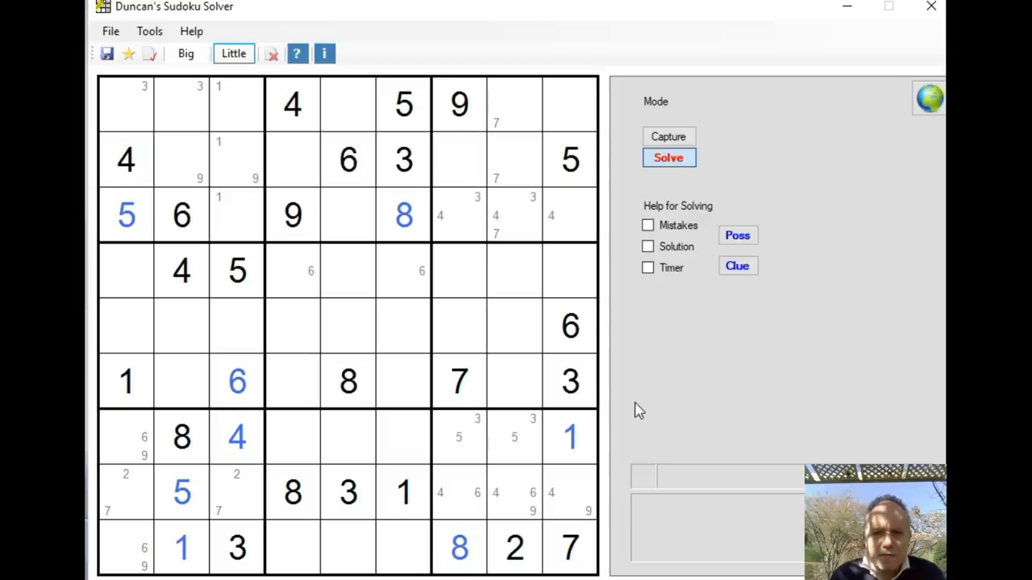
left_click(218, 177)
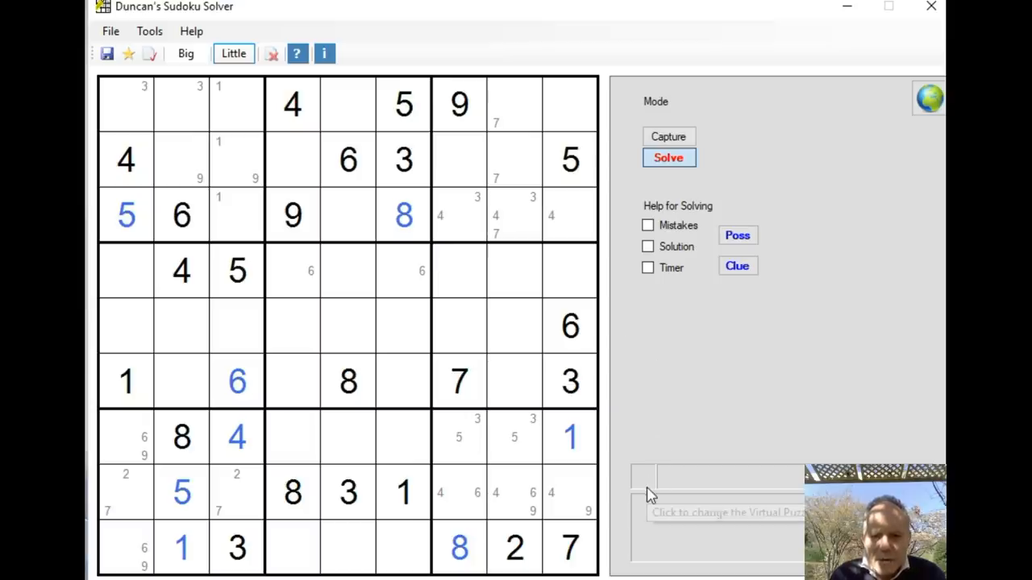
left_click(311, 310)
left_click(312, 271)
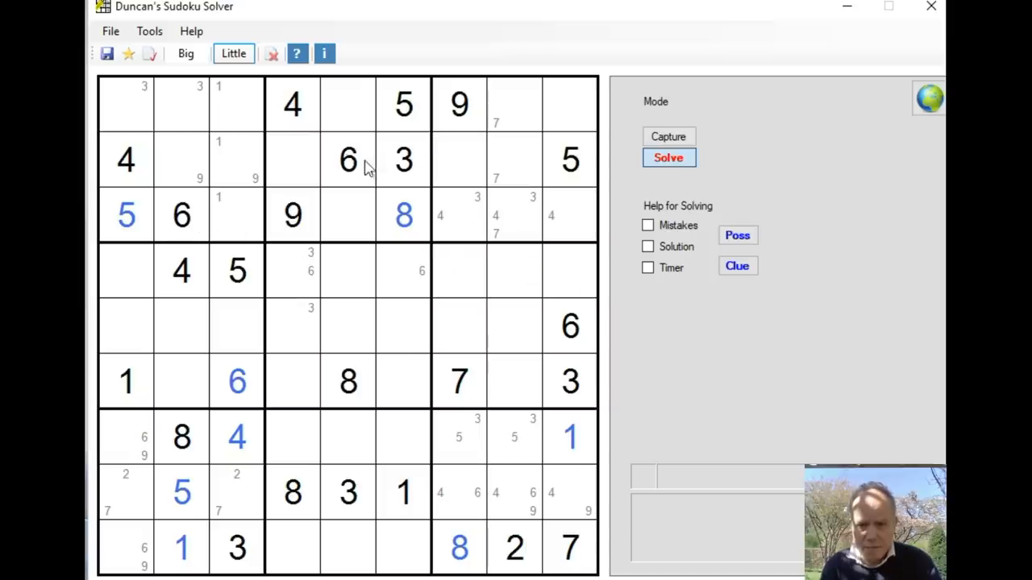
Step: Solve 6 in row 1, column 8 and 6 in row 8, column 7, then return to candidate entry
left_click(514, 105)
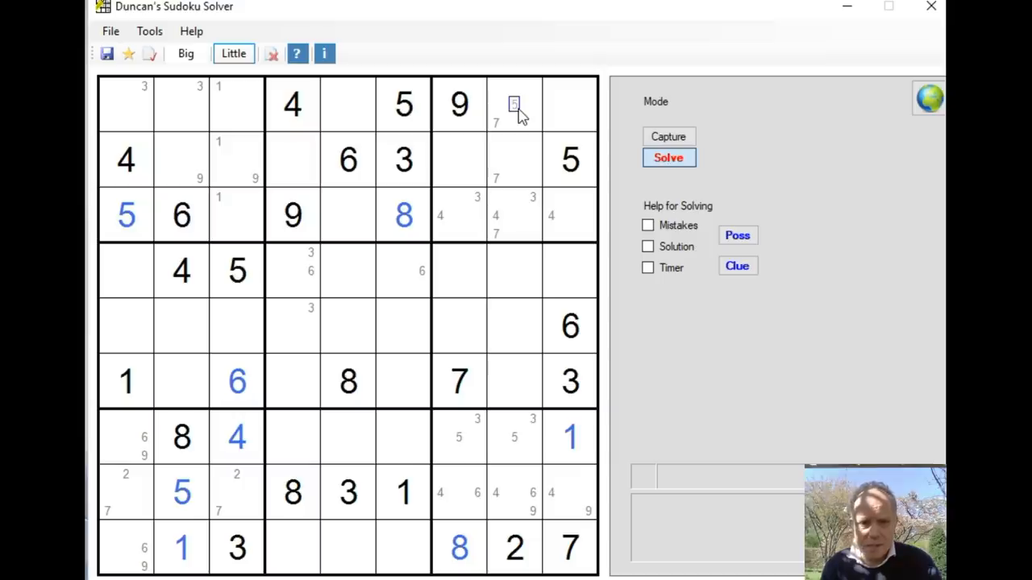
left_click(186, 53)
left_click(570, 103)
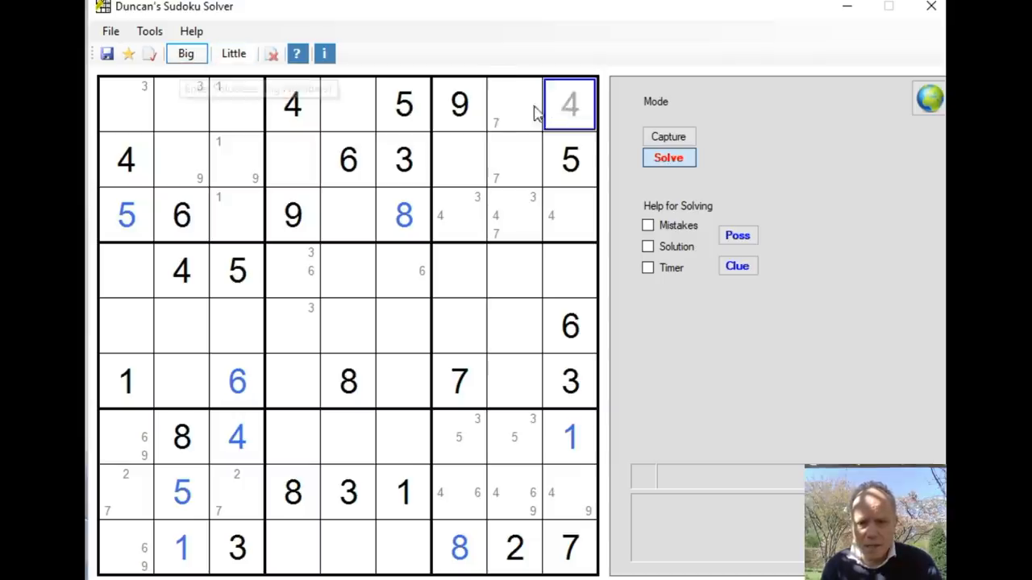
left_click(524, 106)
type("6")
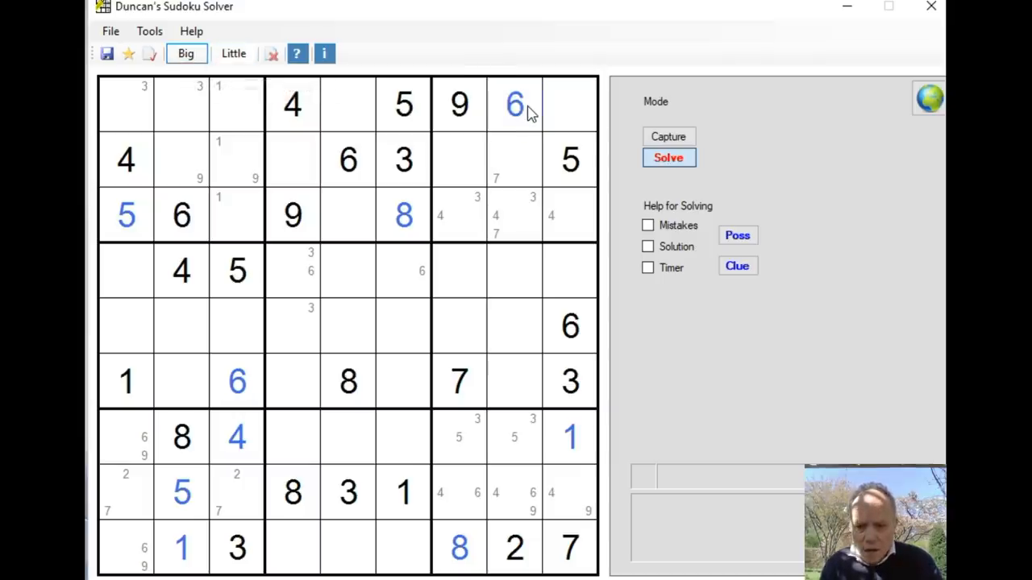
left_click(459, 492)
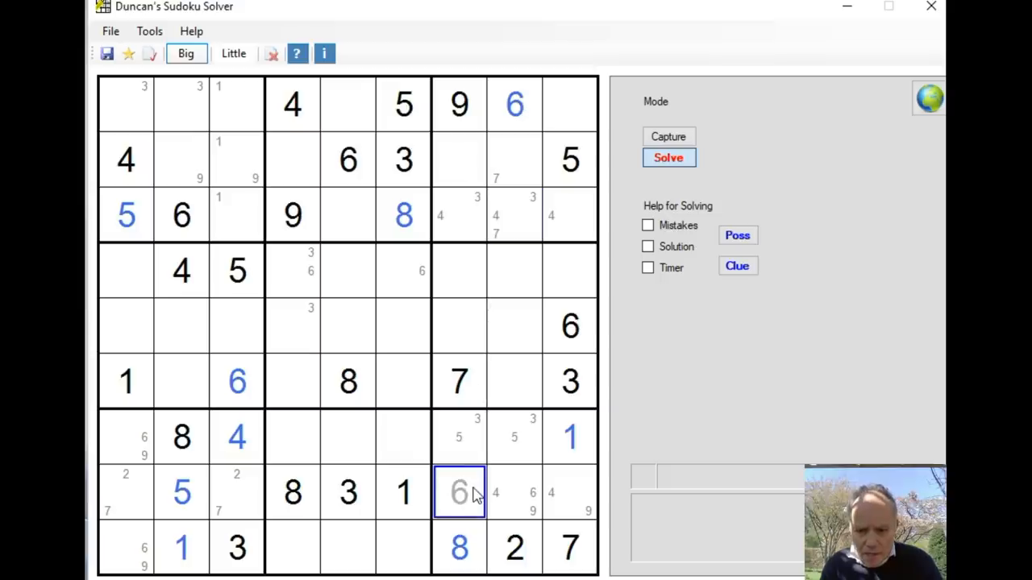
left_click(474, 498)
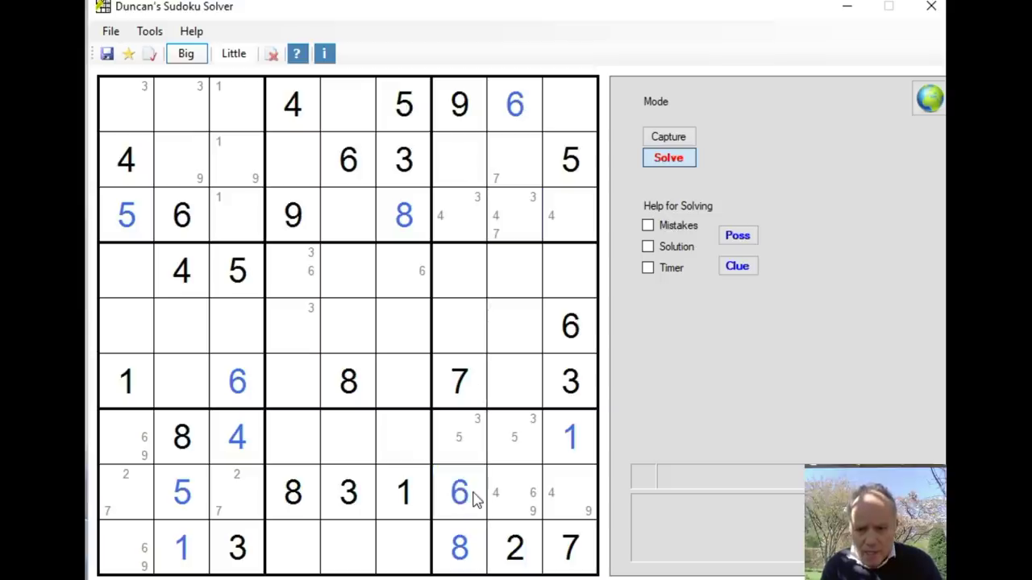
left_click(234, 53)
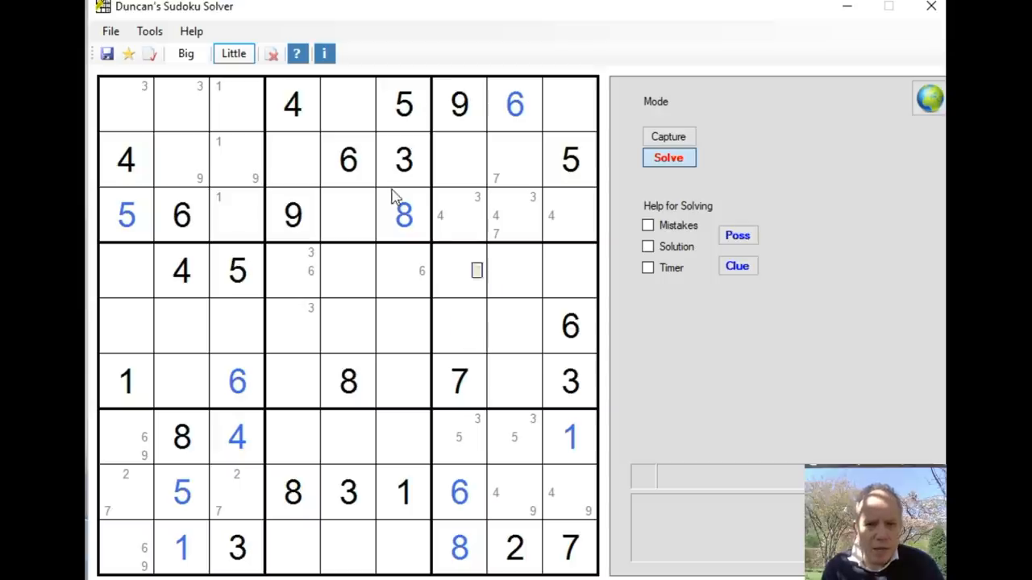
Step: In Big mode, commit 5 and 3 in row 7, columns 8 and 7, and 5 in row 5, column 7
left_click(186, 54)
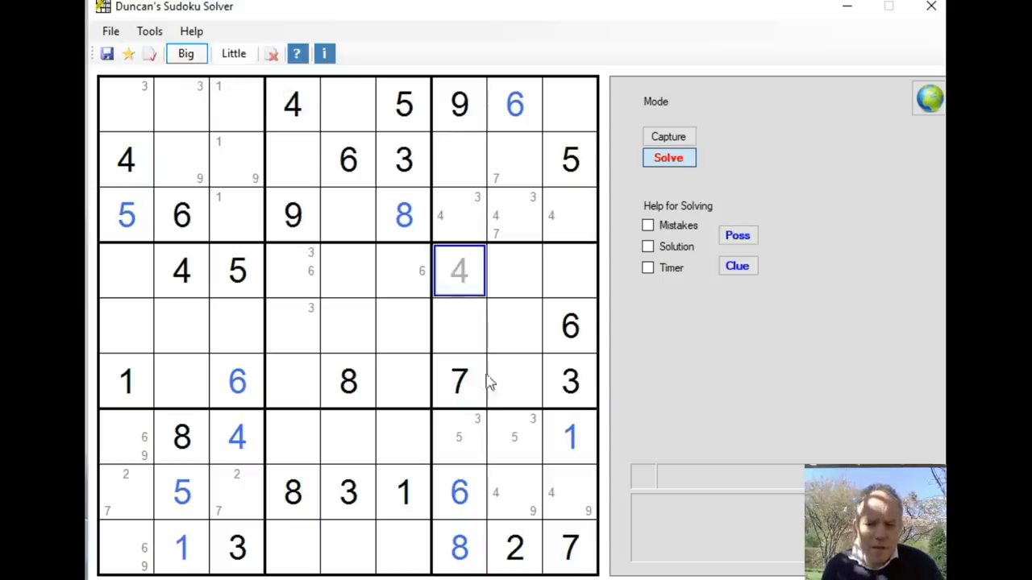
type("35")
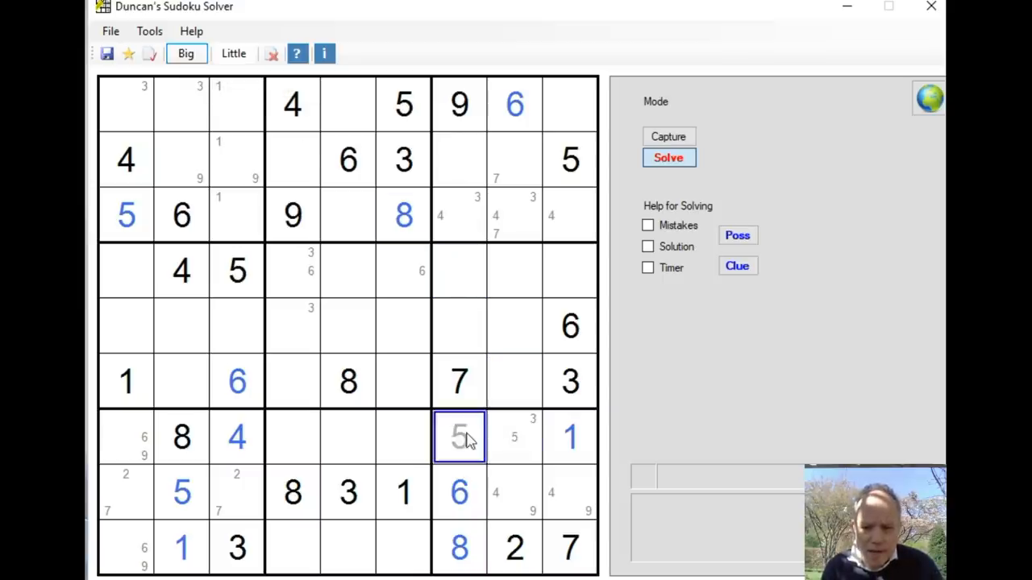
left_click(519, 437)
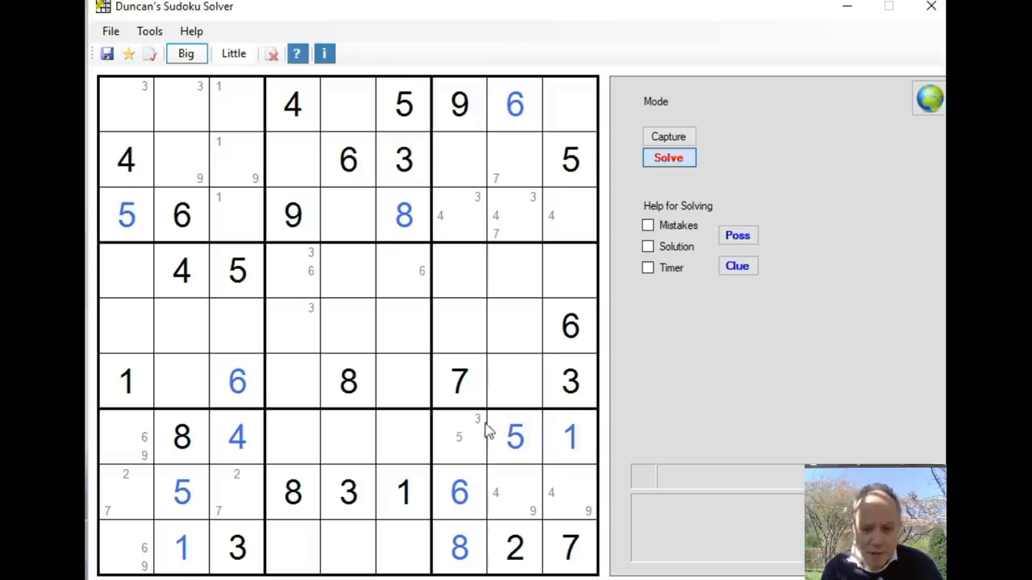
left_click(478, 423)
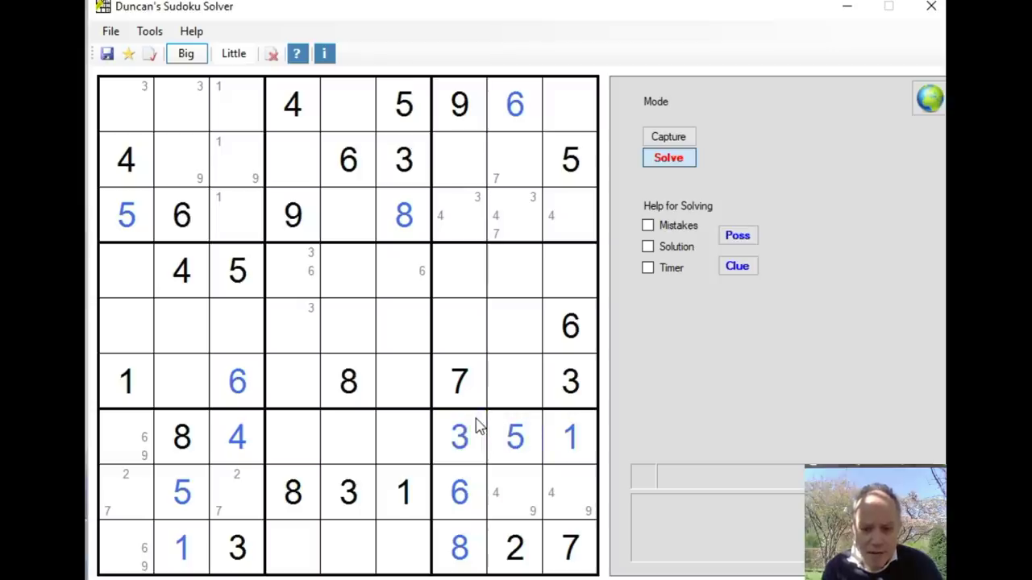
left_click(460, 329)
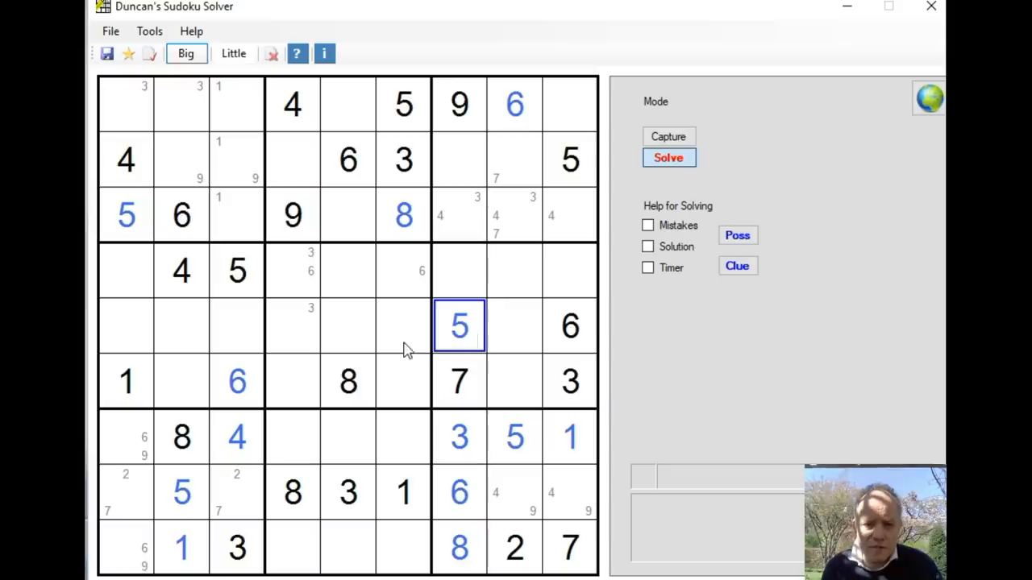
scroll(298, 385, "down", 1)
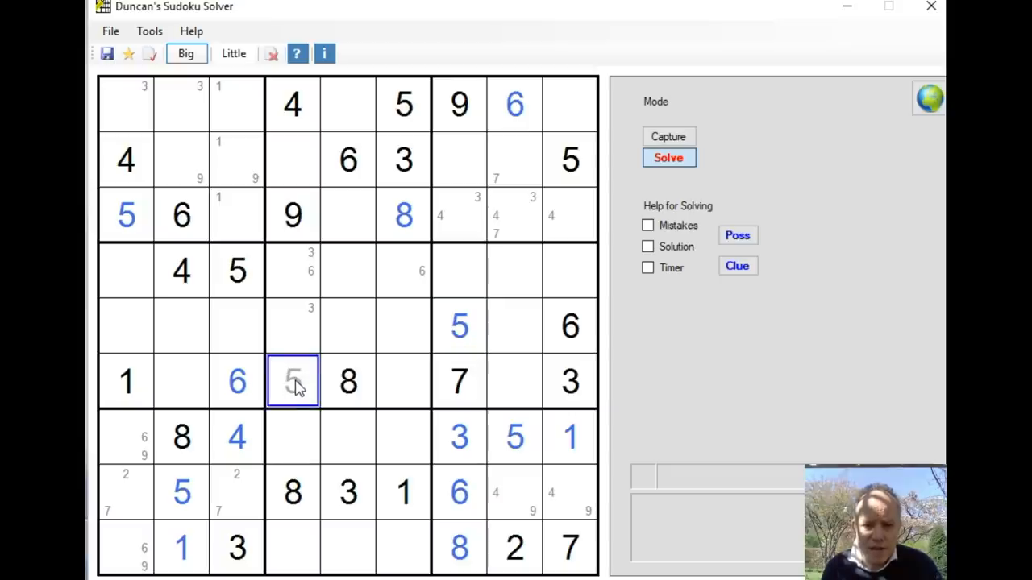
Step: Commit 5s in row 6 col 4 and row 9 col 5, 4s in row 9 col 6, row 6 col 8, row 8 col 9, and 9 in row 8 col 8
left_click(298, 385)
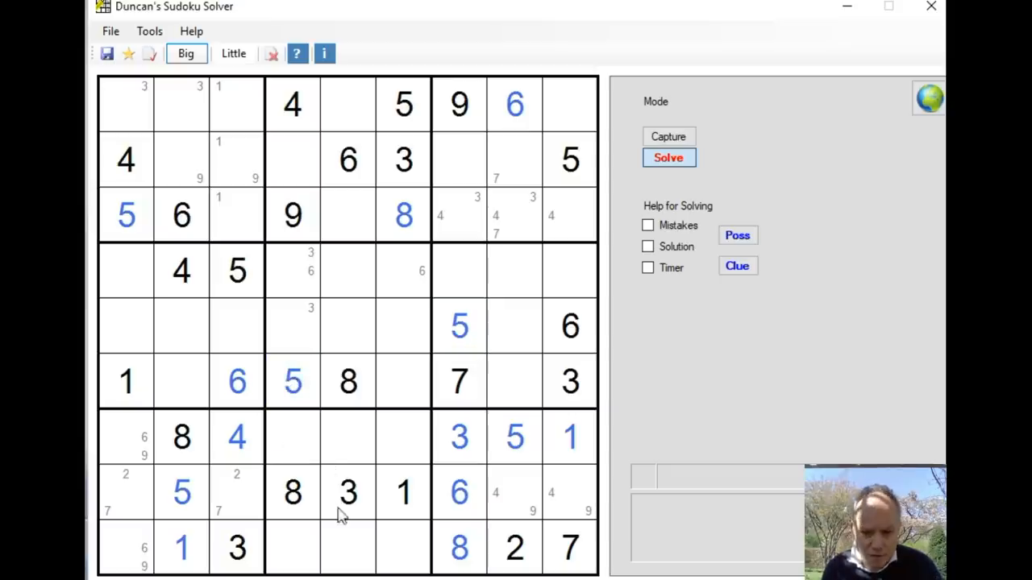
left_click(349, 553)
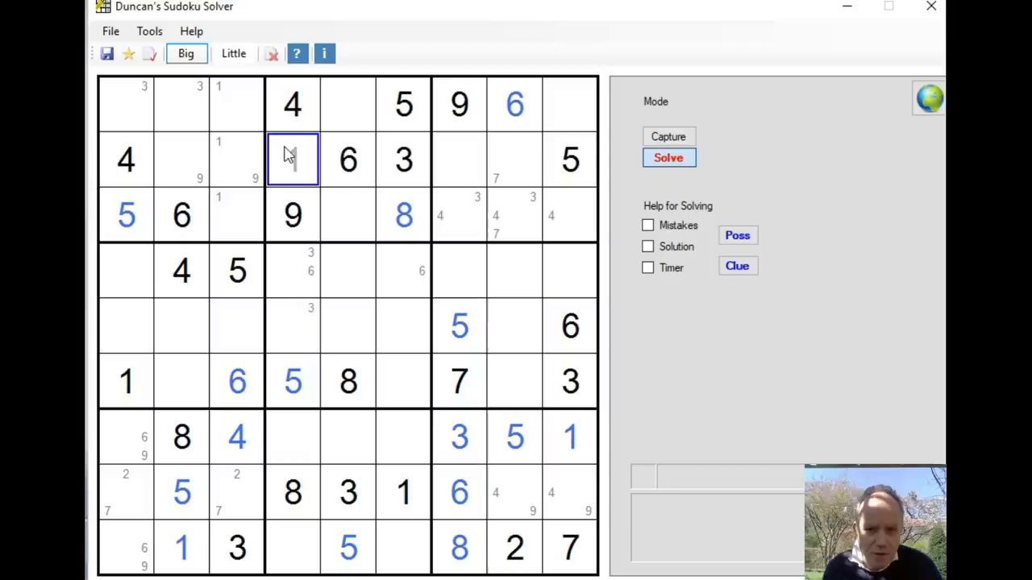
left_click(395, 555)
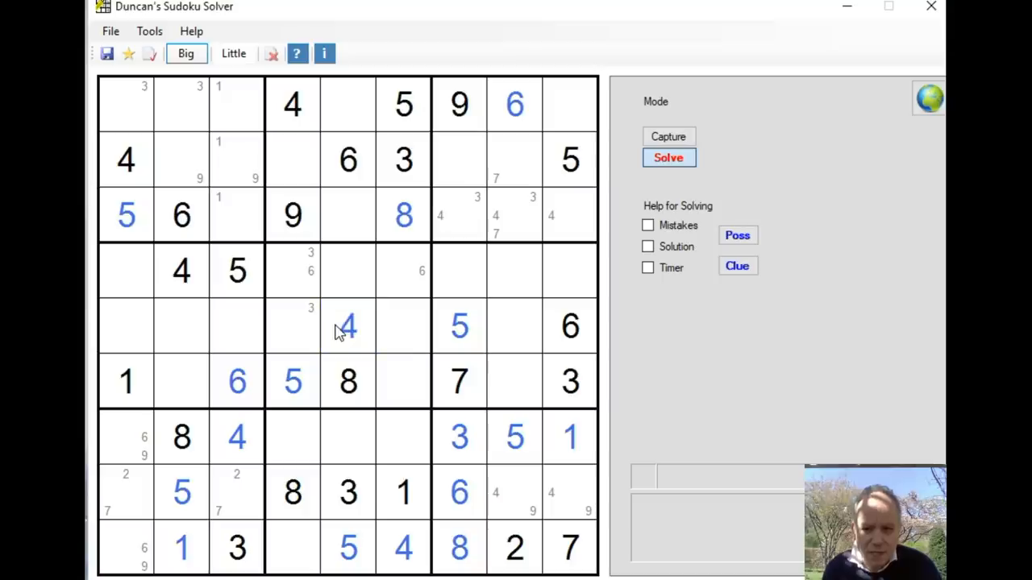
left_click(514, 382)
type("4")
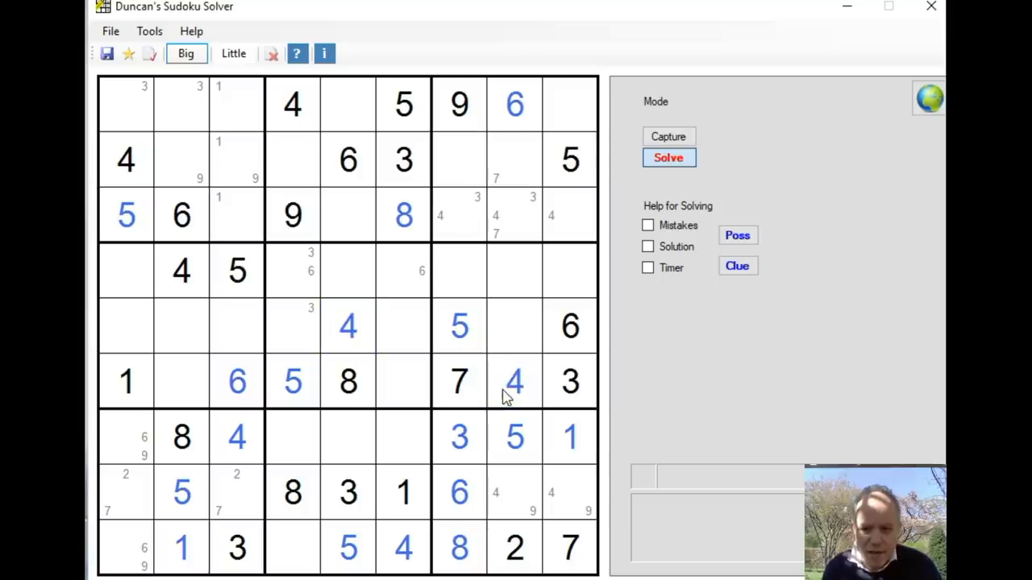
left_click(569, 493)
type("4")
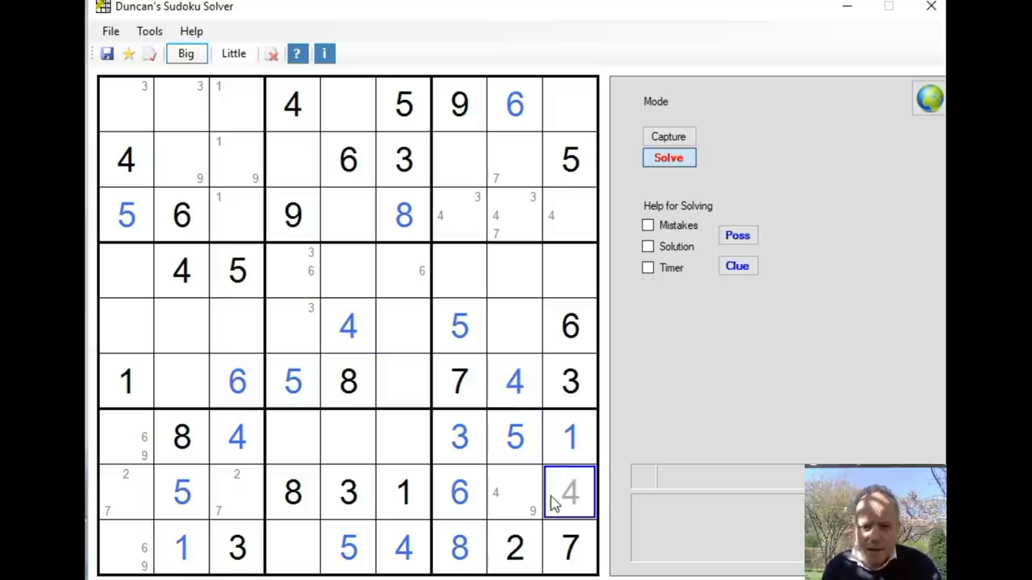
left_click(514, 493)
type("9")
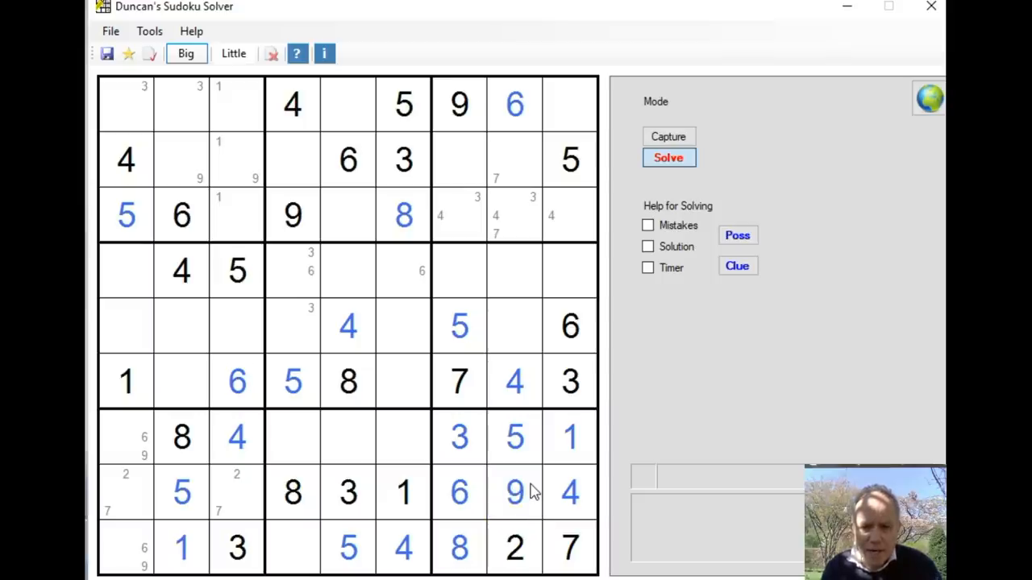
Step: Step up column 8 and commit 7 in row 2, 3 in row 3, then 4 in row 3, column 7
left_click(524, 436)
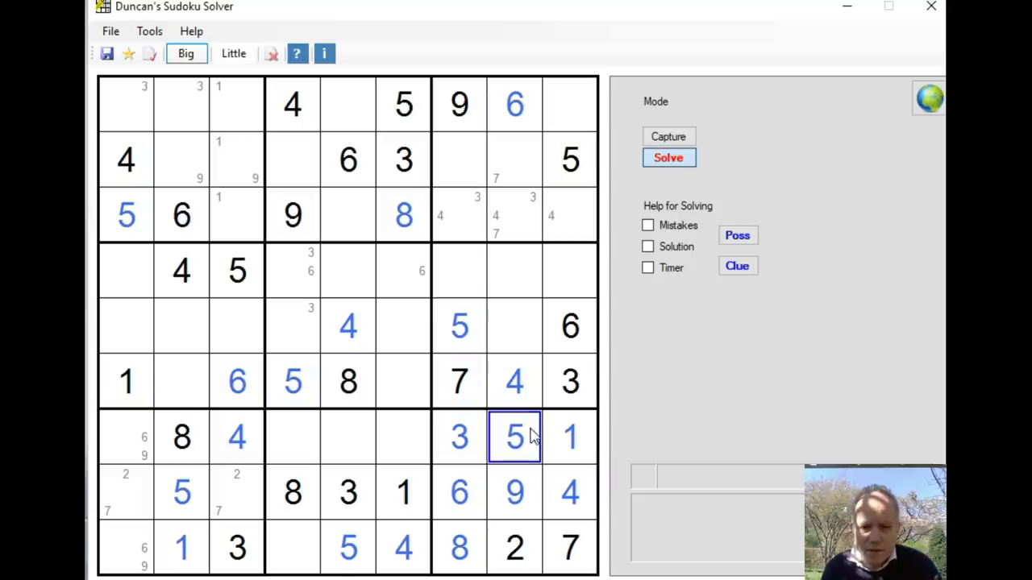
left_click(529, 492)
left_click(525, 382)
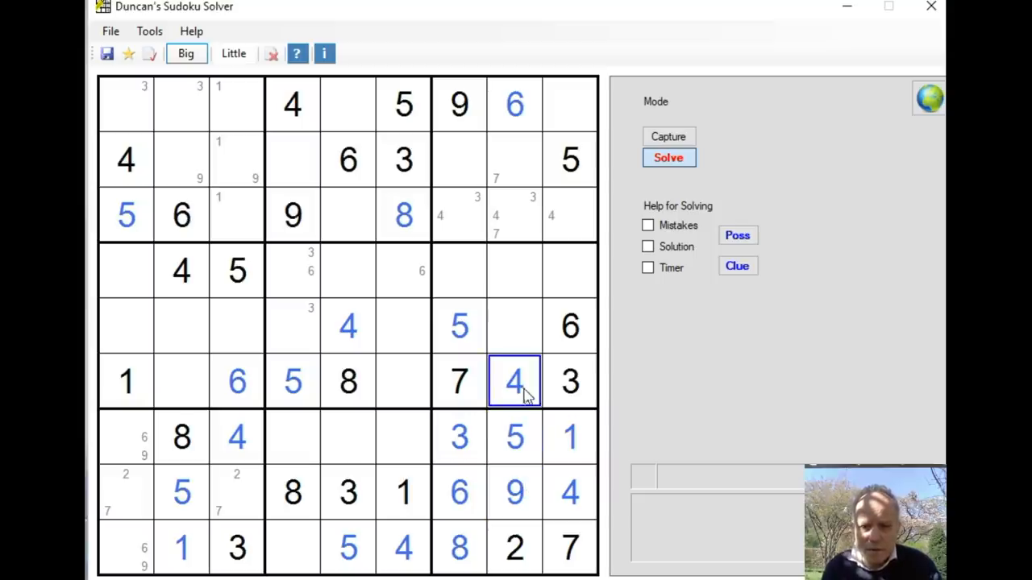
left_click(523, 271)
left_click(516, 161)
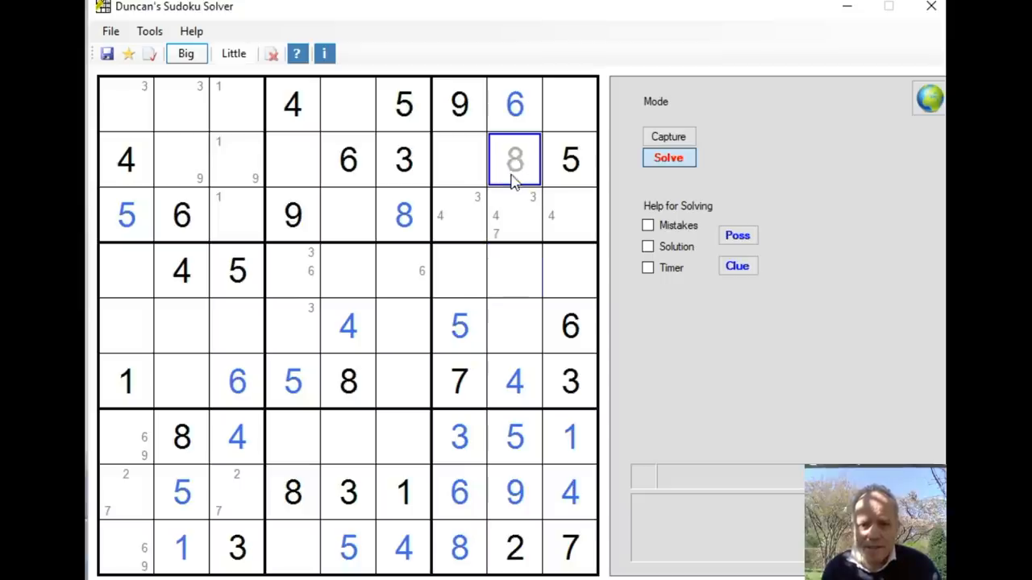
left_click(516, 165)
left_click(530, 201)
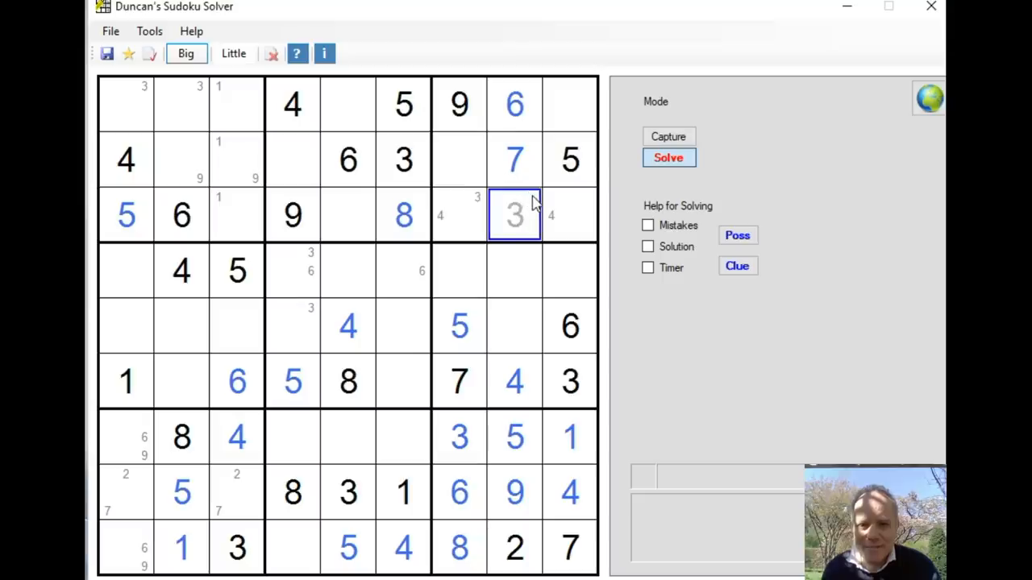
left_click(535, 201)
left_click(571, 439)
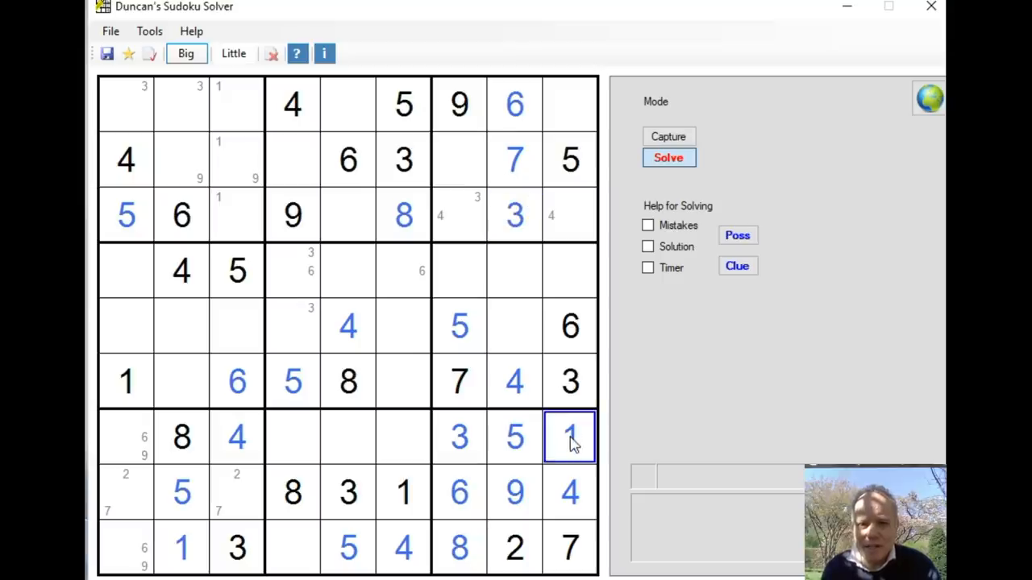
left_click(571, 439)
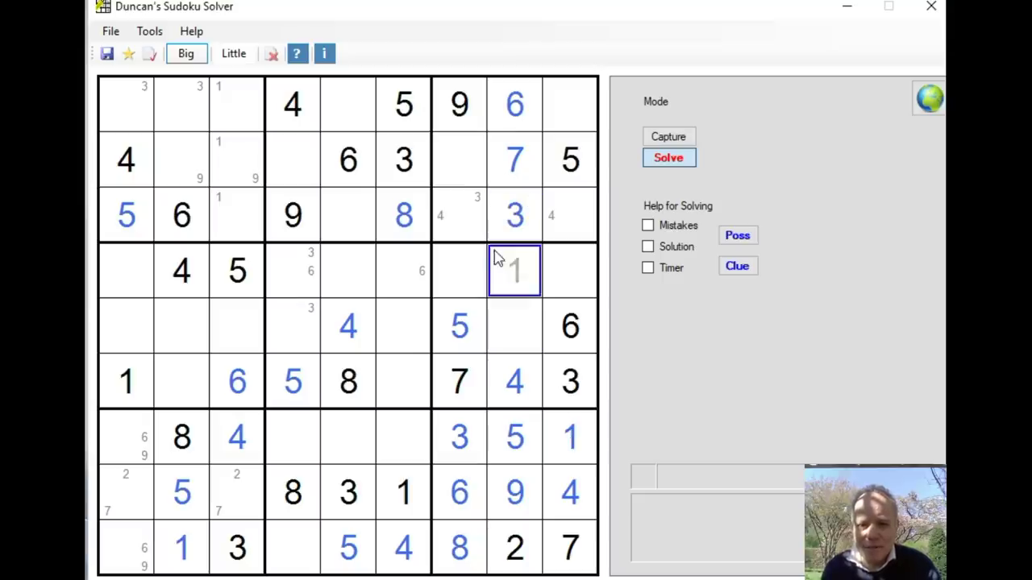
left_click(451, 221)
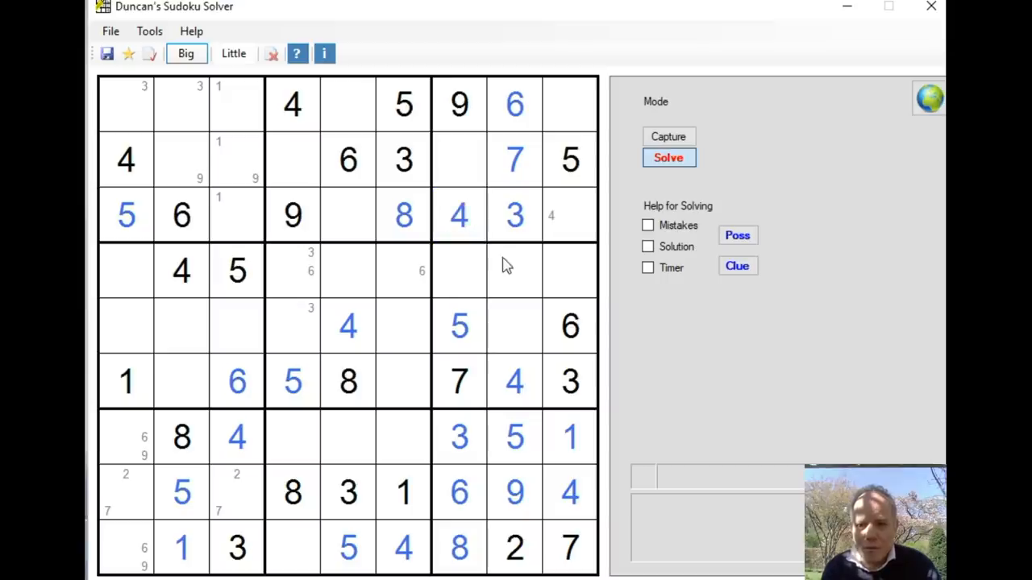
Step: Commit 1 in row 2, column 7
left_click(448, 158)
type("1")
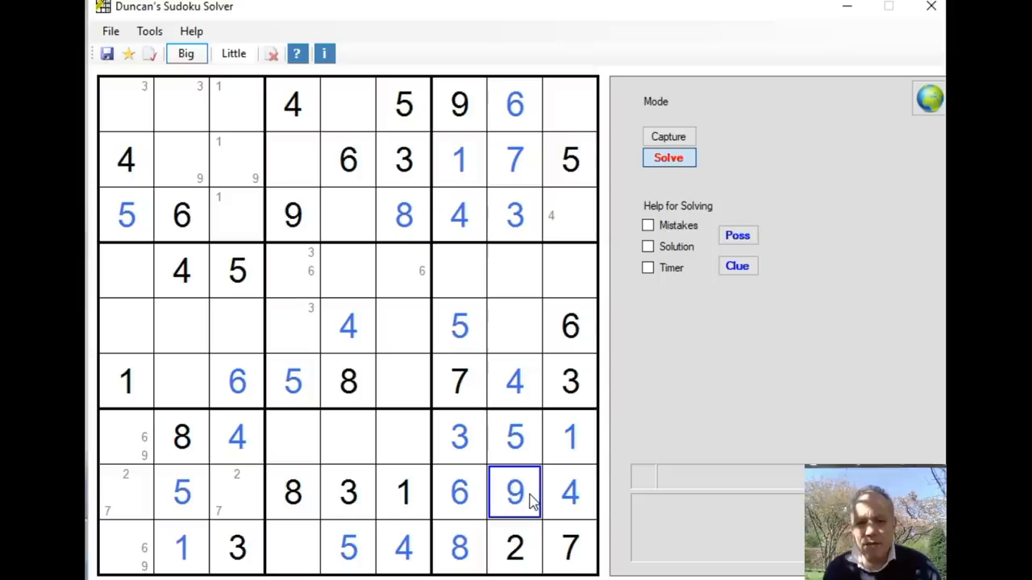
Step: Delete the wrong 9 and 4 in row 8, 4 and 5 in row 9, 4 in row 5 col 5 and 5 in row 6 col 4
key("Delete")
left_click(569, 493)
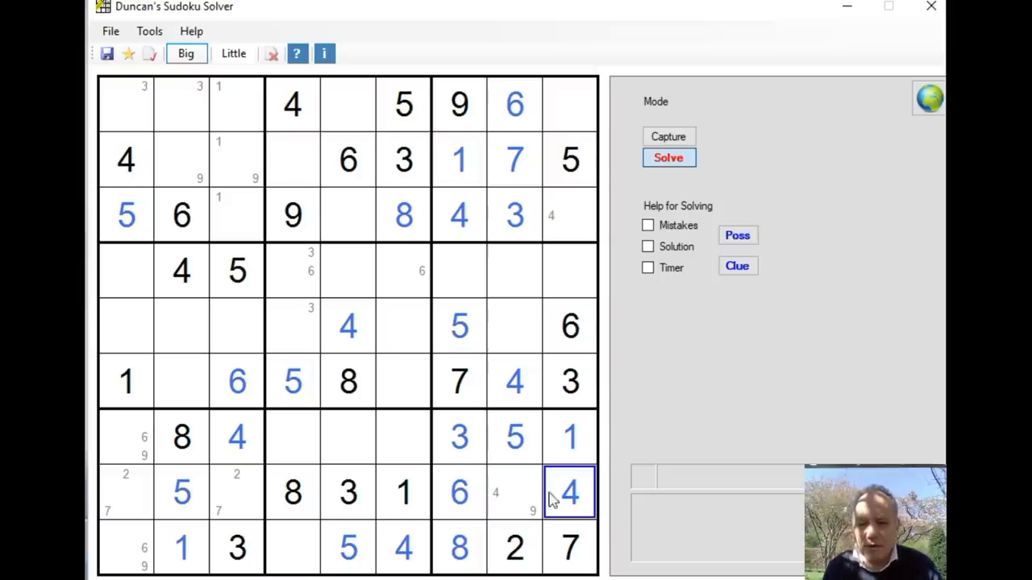
key("Delete")
left_click(514, 438)
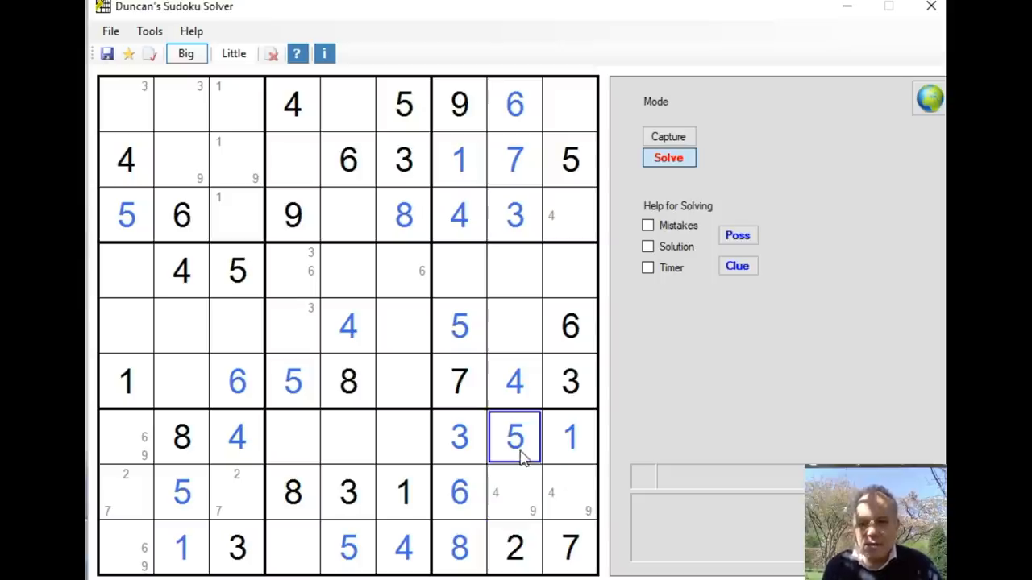
left_click(404, 549)
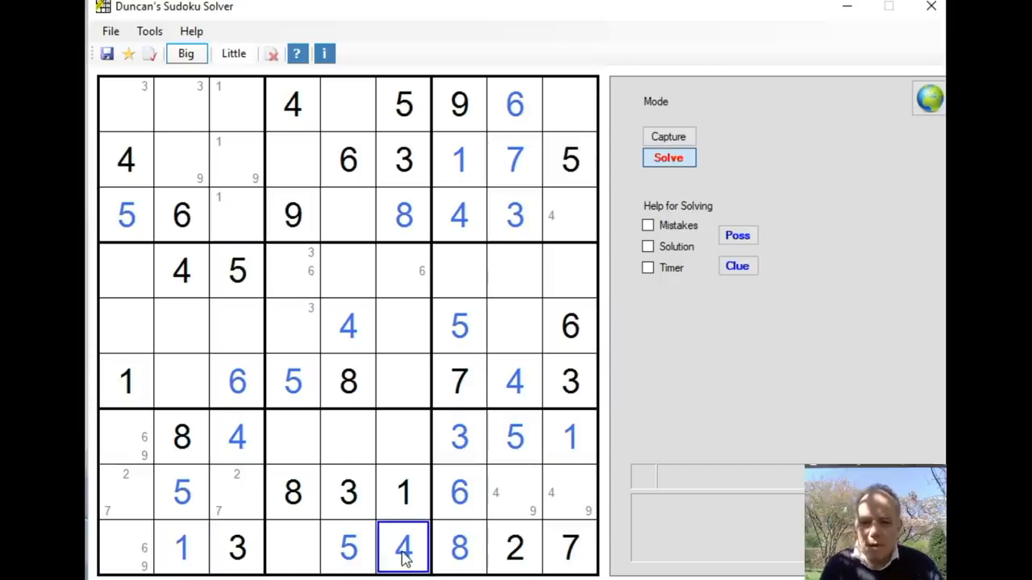
key("Delete")
left_click(348, 548)
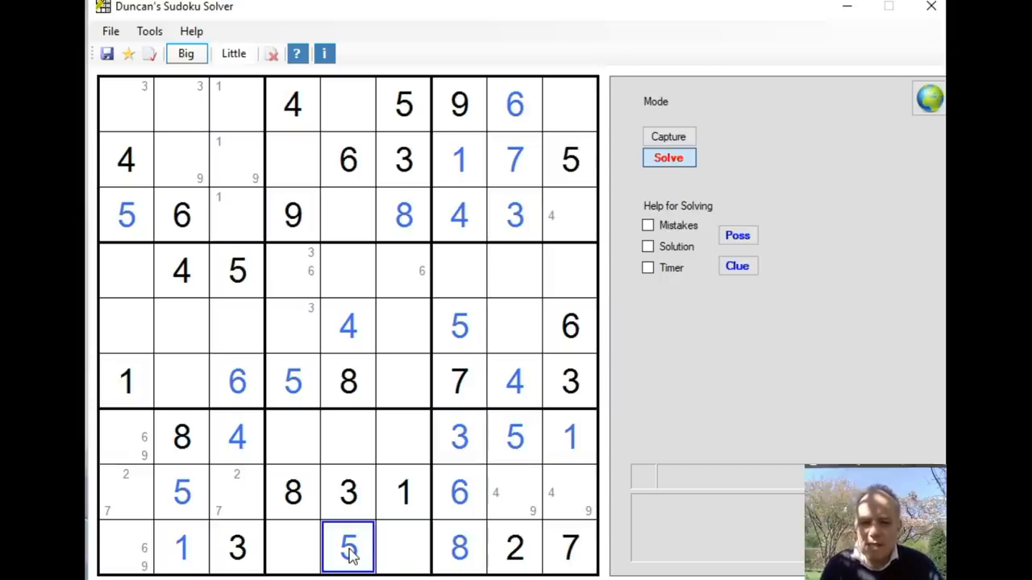
key("Delete")
left_click(348, 437)
left_click(348, 326)
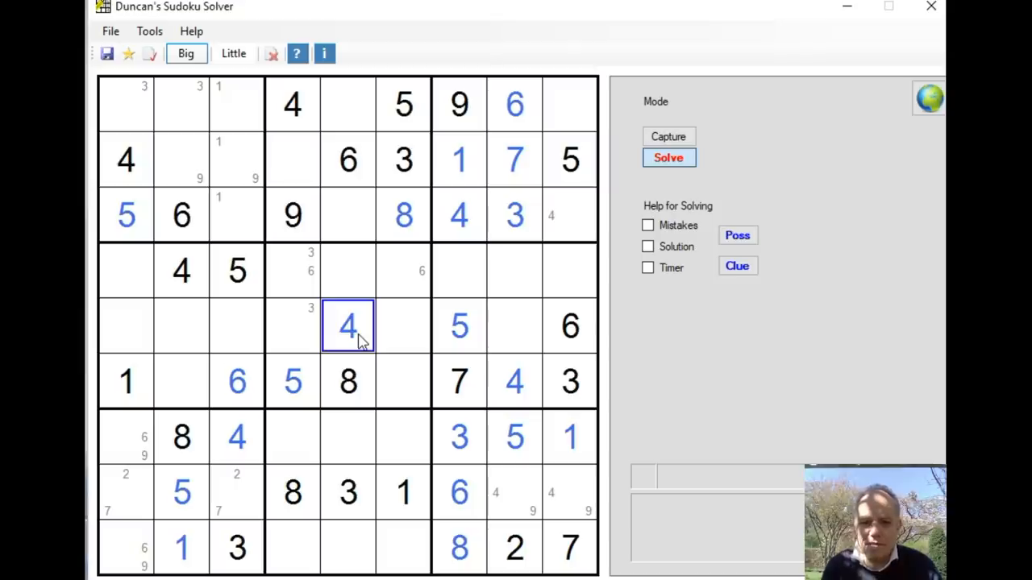
key("Delete")
left_click(292, 382)
key("Delete")
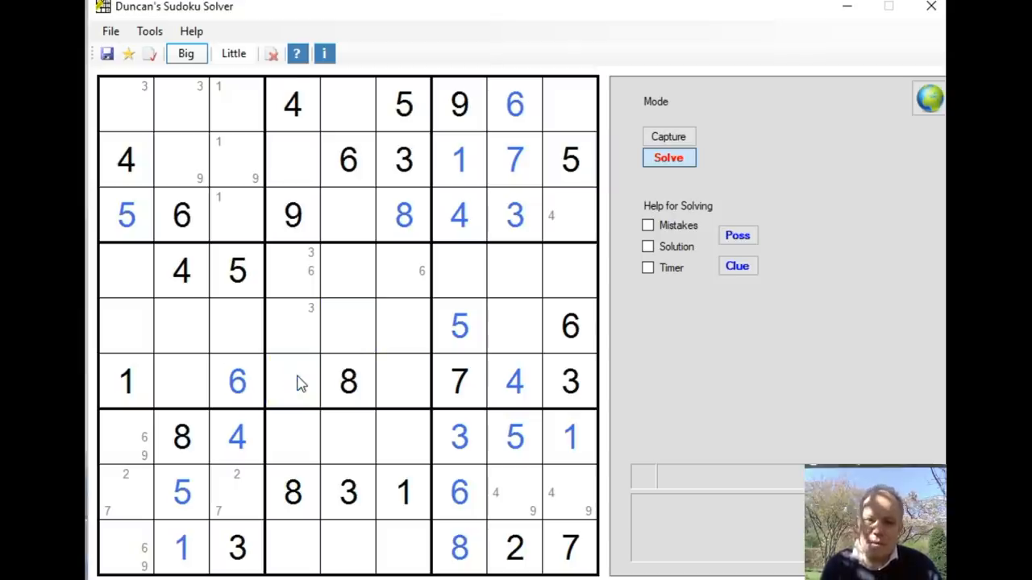
Step: Delete the wrong 1, 4, 3 and 7 from the top-right box in rows 2–3
left_click(458, 215)
left_click(514, 215)
left_click(459, 159)
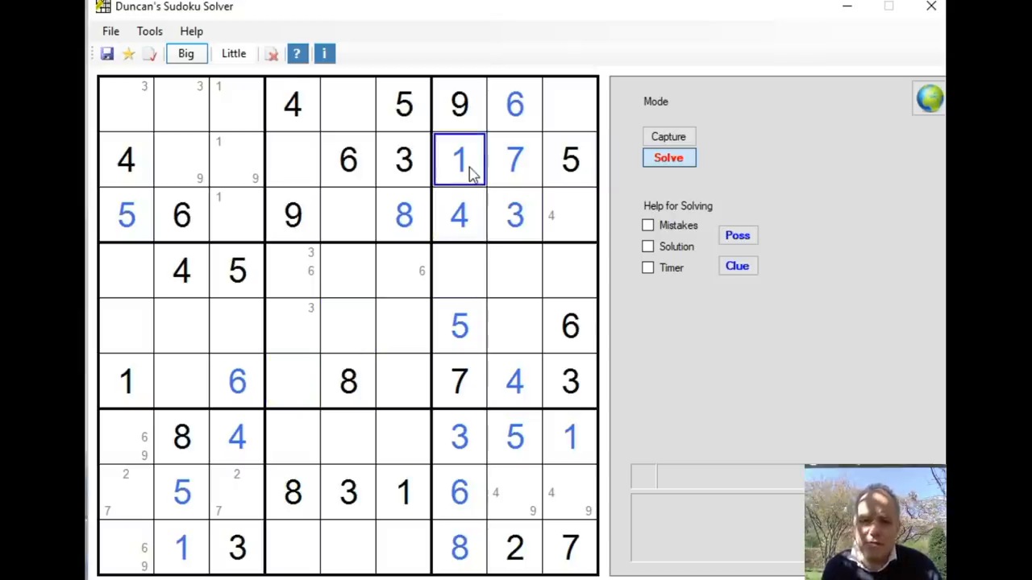
key("Delete")
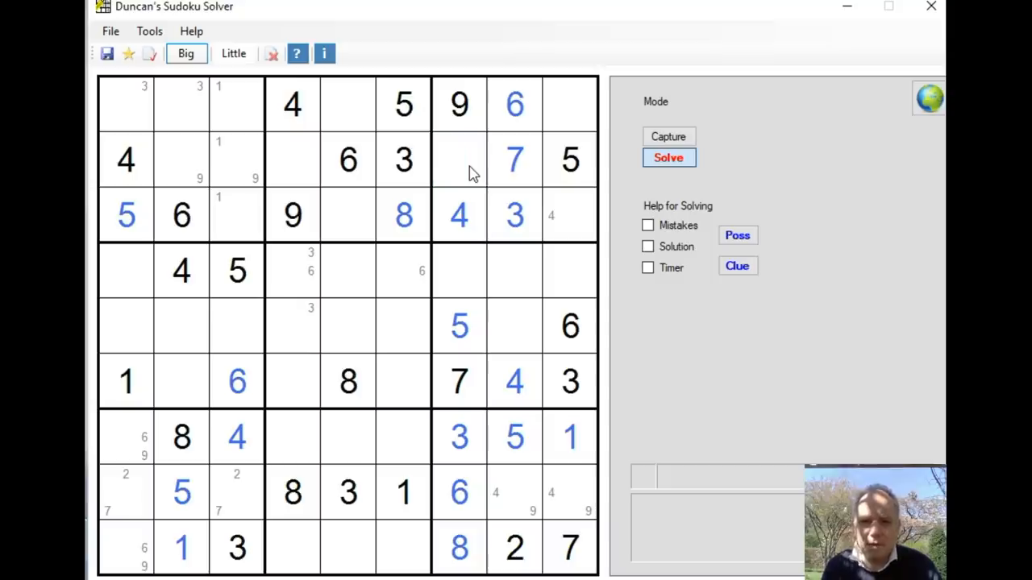
left_click(463, 216)
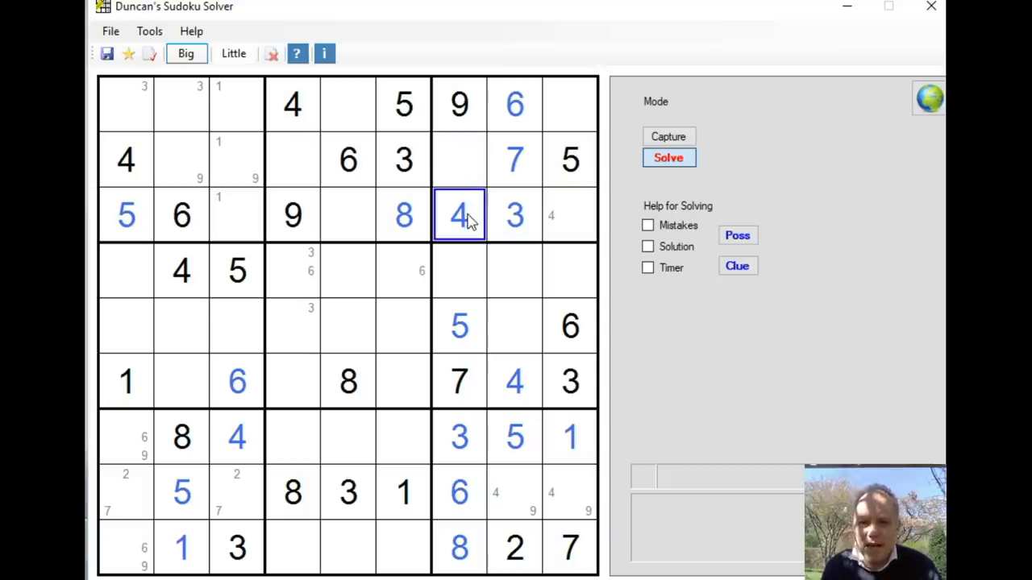
key("Delete")
left_click(514, 216)
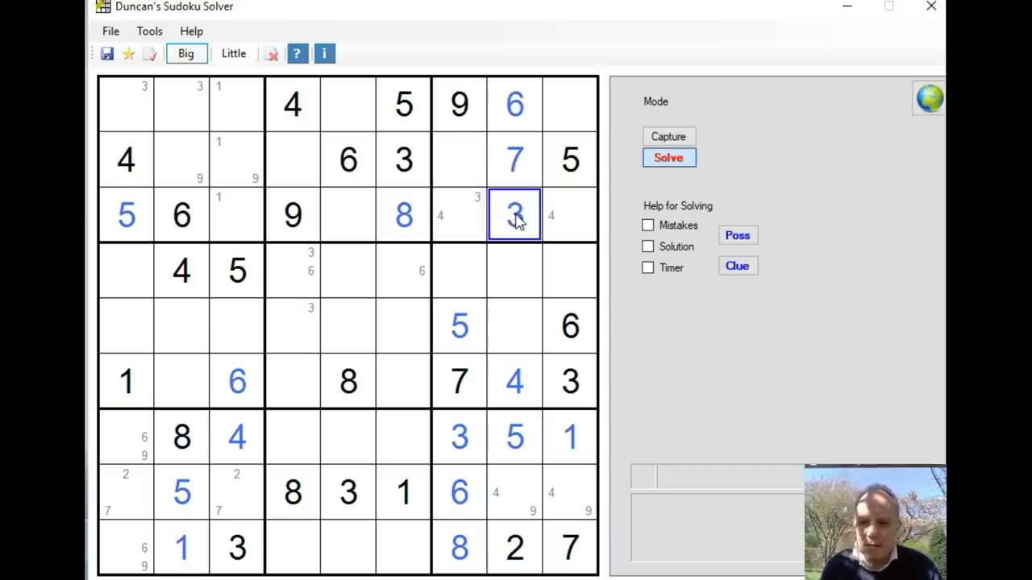
key("Delete")
left_click(515, 162)
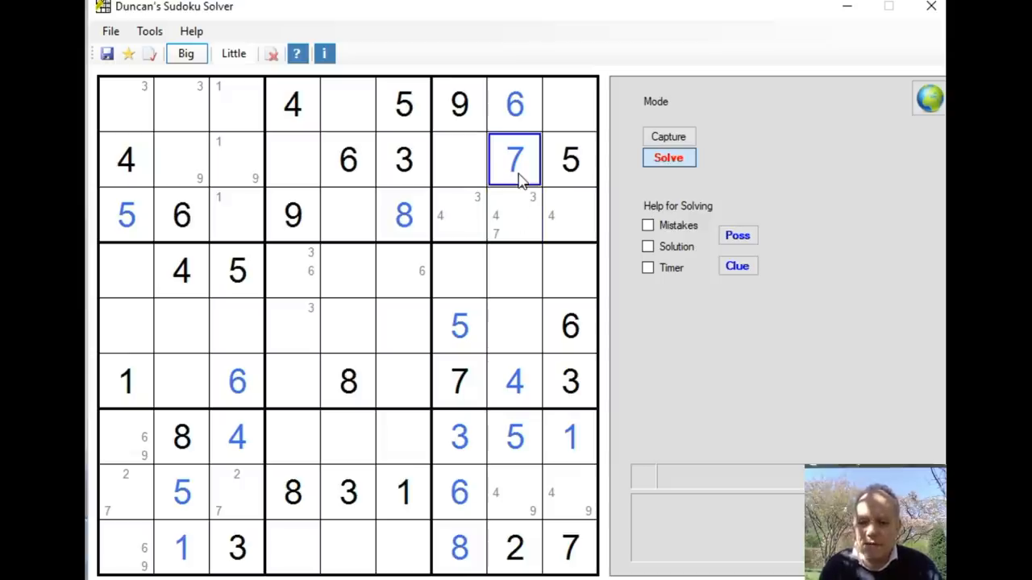
key("Delete")
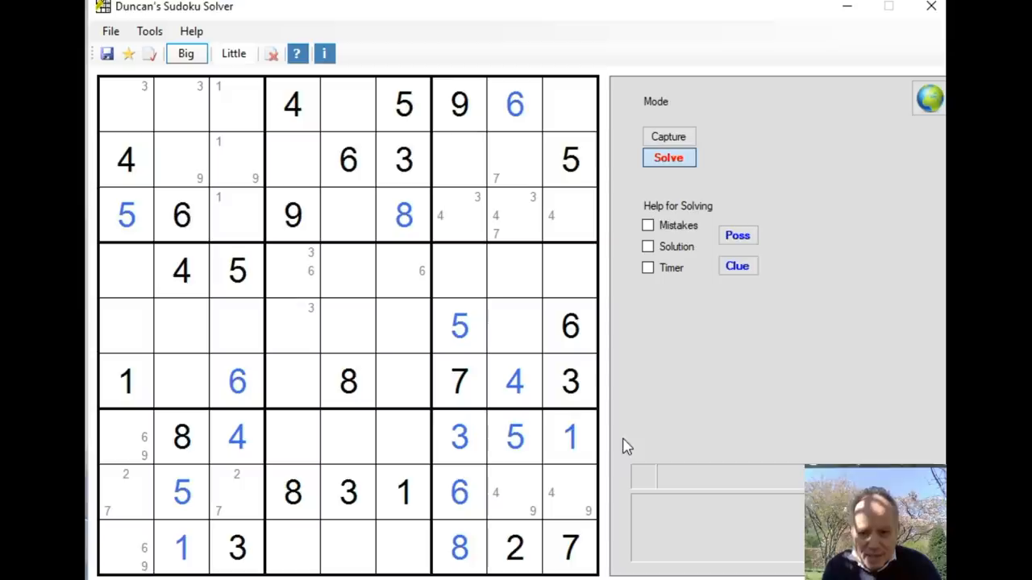
Step: Delete 4 from row 6 col 8, 5 and 3 from row 7, then commit 5 in row 7, column 7
left_click(569, 437)
left_click(514, 437)
left_click(460, 326)
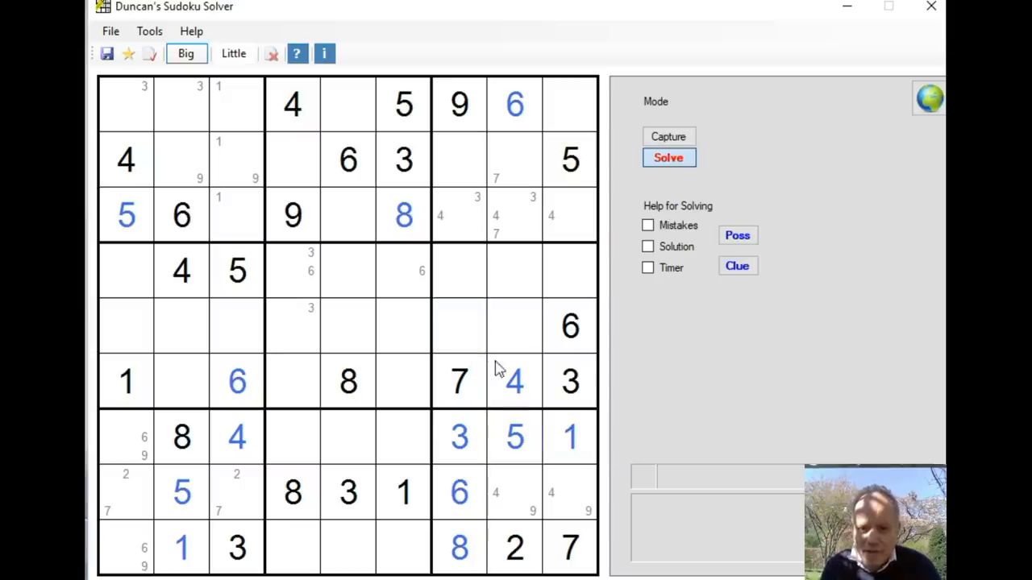
left_click(514, 381)
key("Delete")
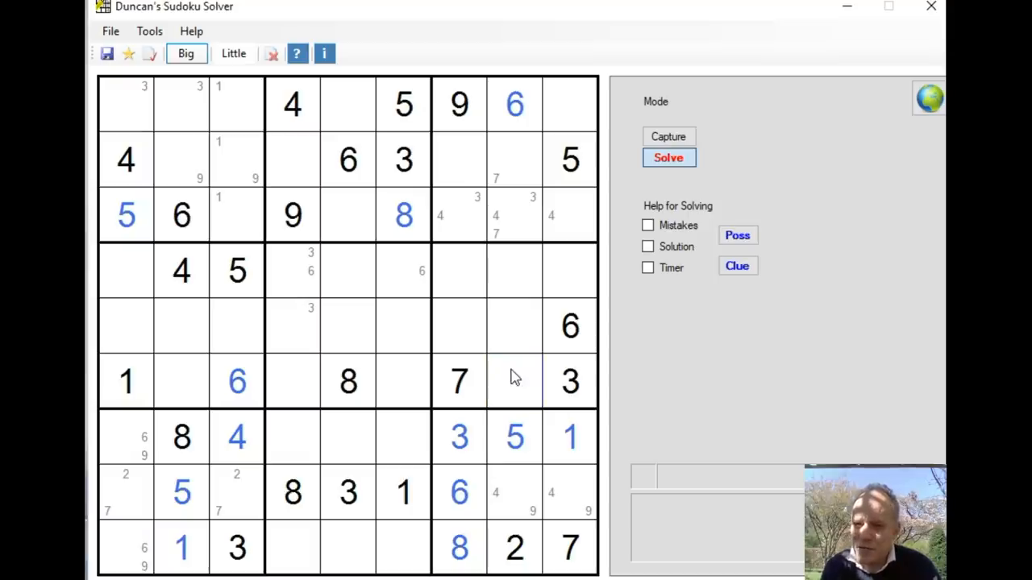
left_click(515, 437)
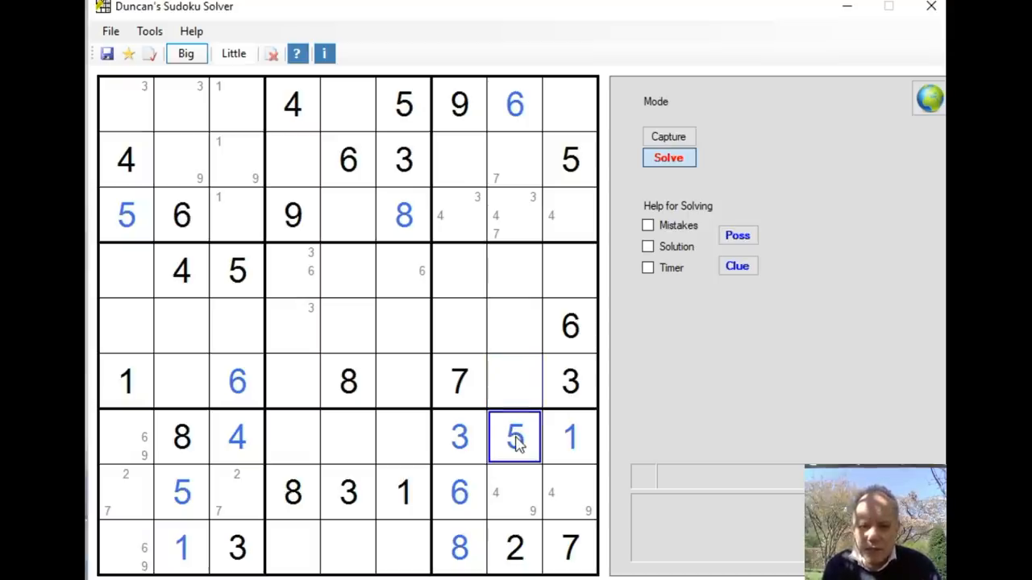
key("Delete")
left_click(461, 438)
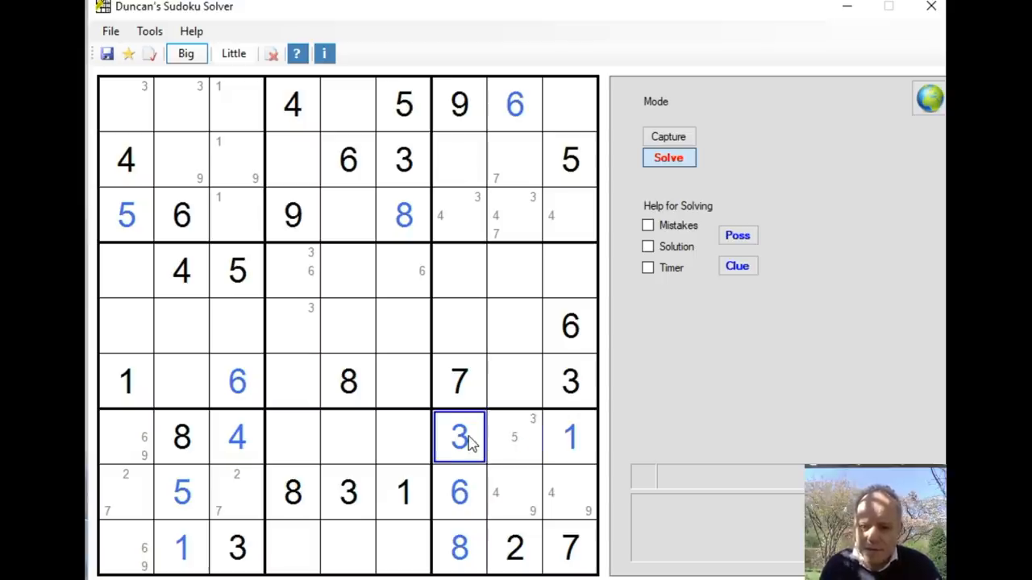
key("Delete")
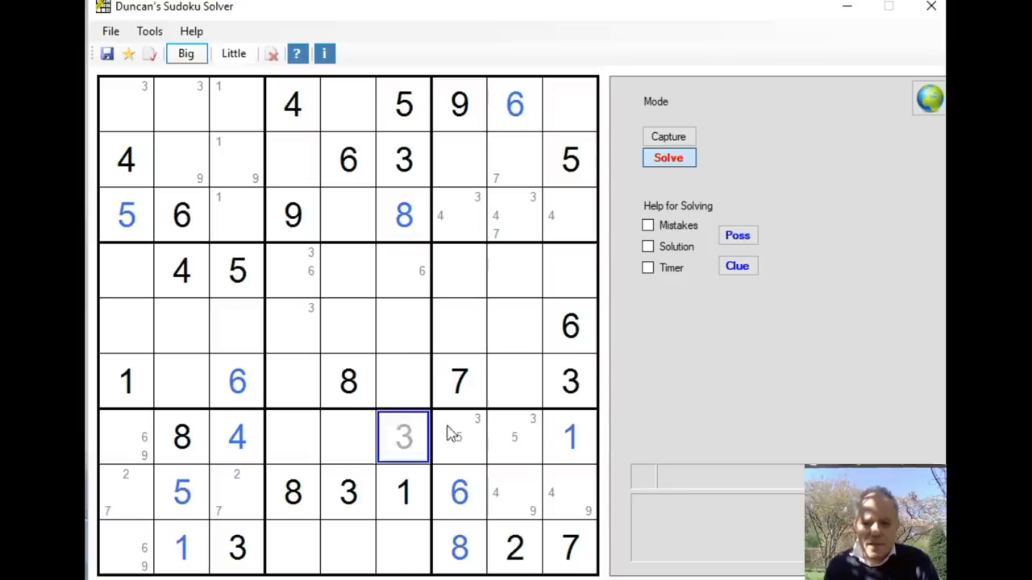
left_click(459, 437)
left_click(461, 441)
left_click(515, 437)
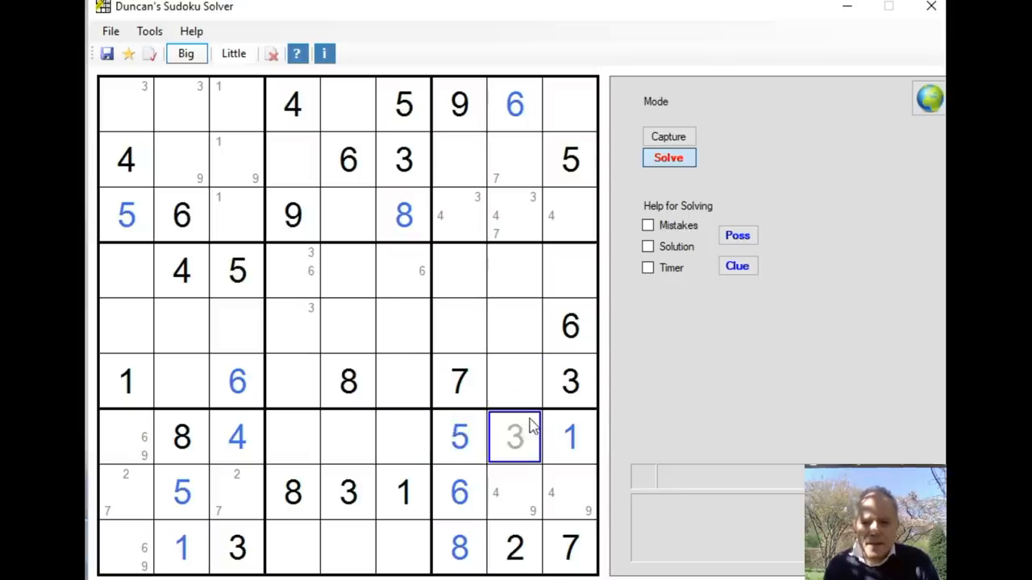
Step: Commit 3s in row 7 col 8 and row 3 col 7, and 4s in row 5 col 7, row 6 col 6, row 9 col 5
left_click(533, 427)
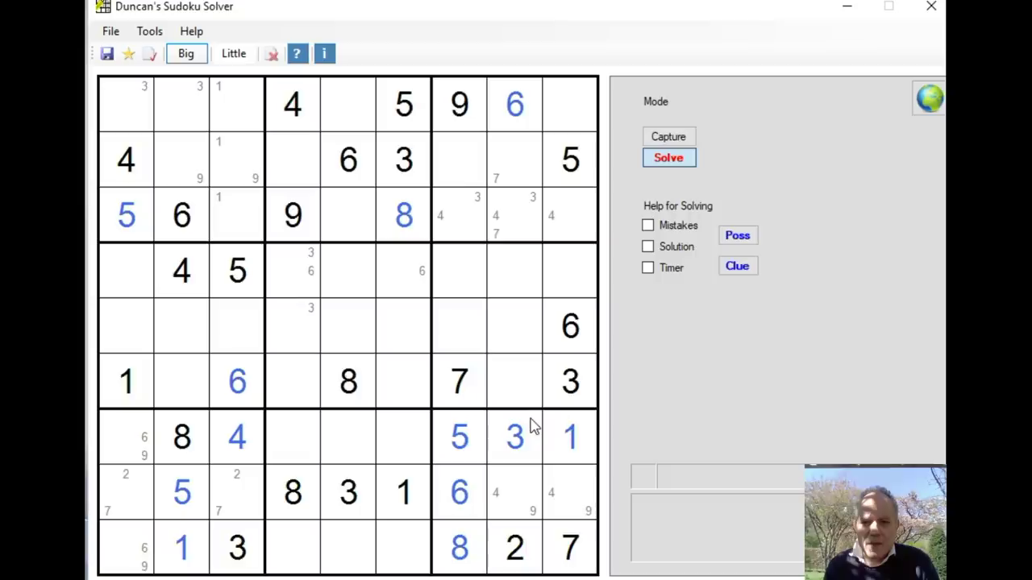
left_click(479, 205)
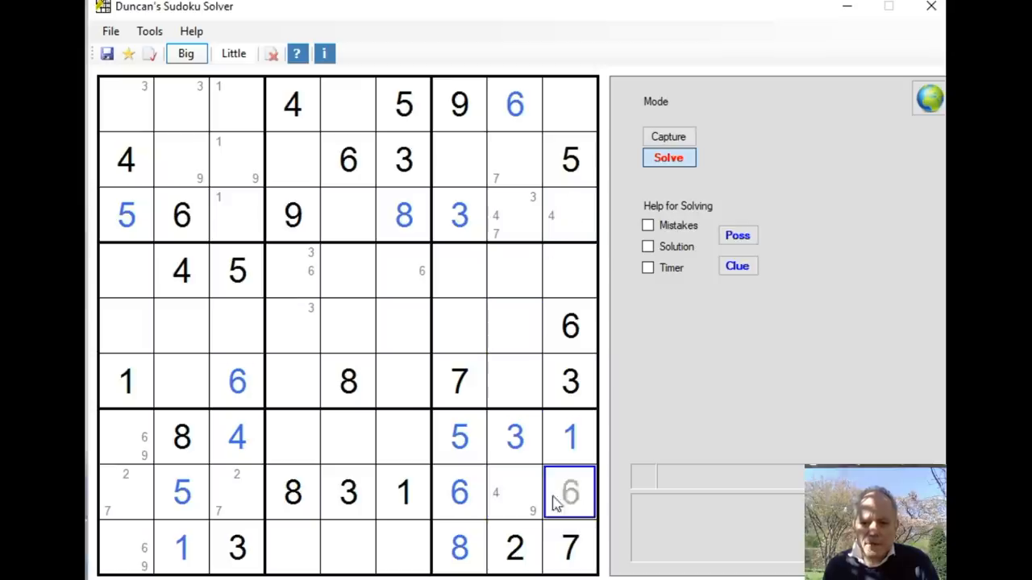
left_click(448, 337)
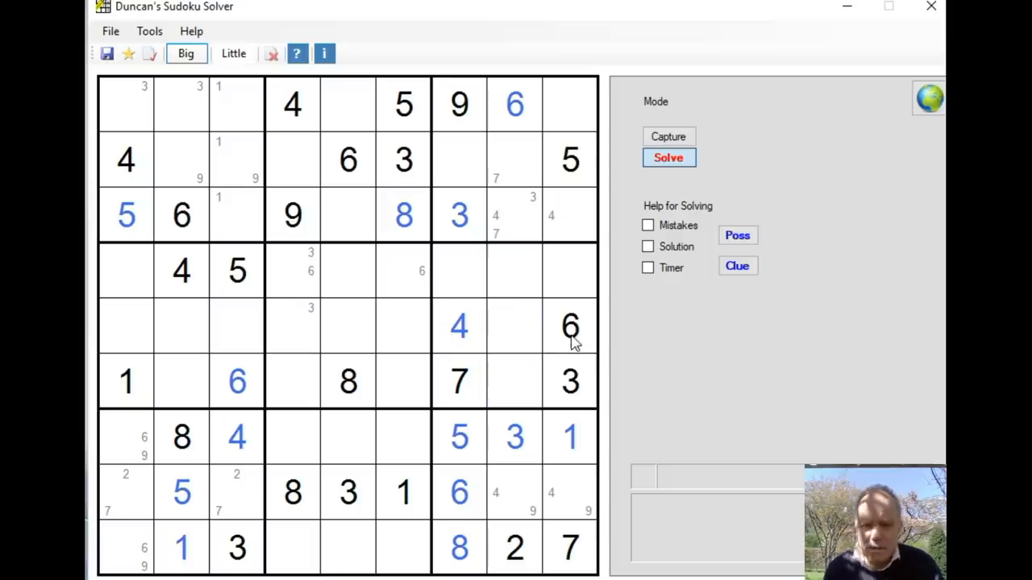
left_click(395, 390)
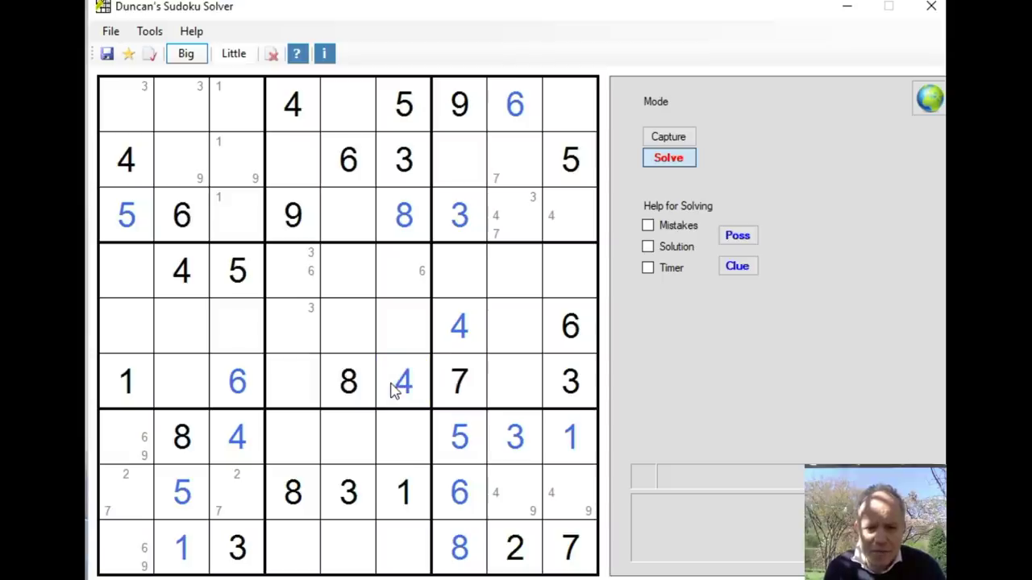
left_click(335, 556)
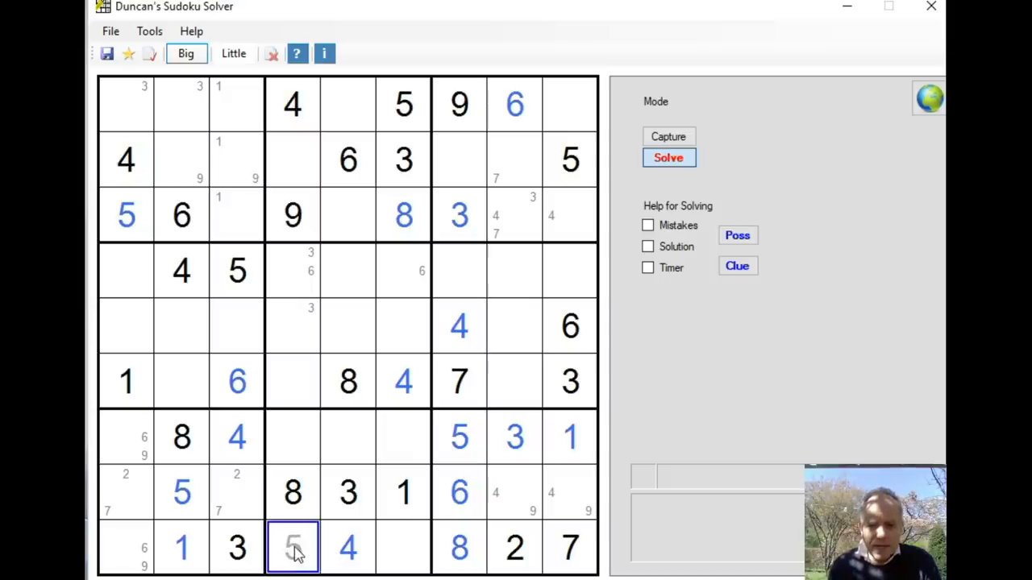
Step: Commit 5s in row 9 col 4, row 5 col 5, row 6 col 8, then 2 and 9 in row 6 and 9 in row 2 col 3
left_click(296, 552)
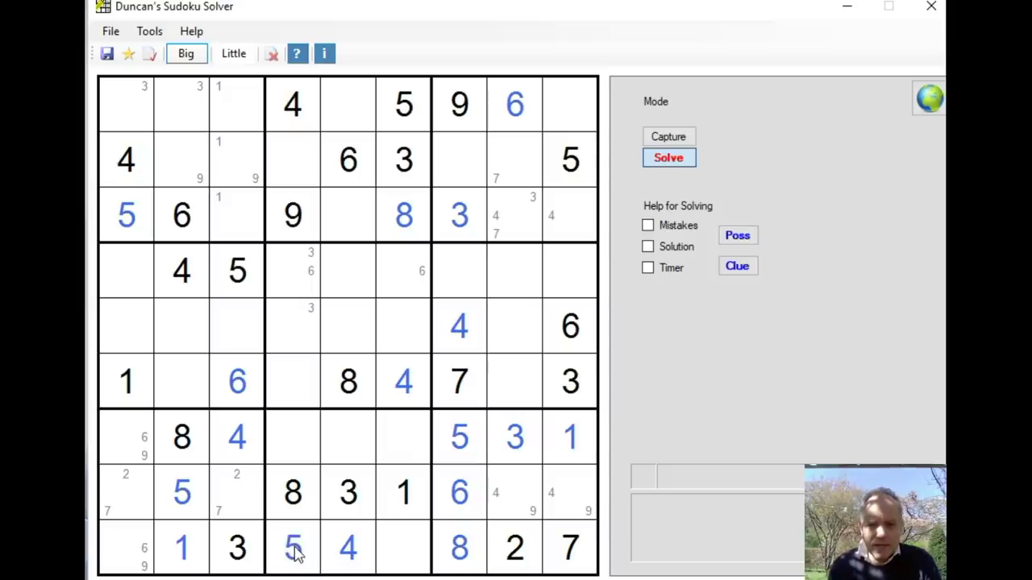
left_click(348, 330)
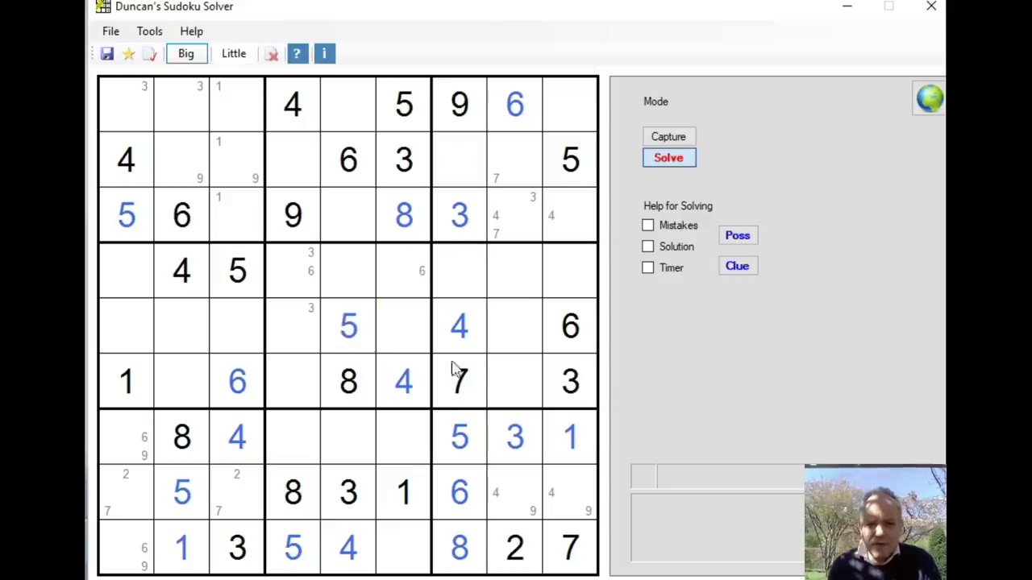
left_click(515, 384)
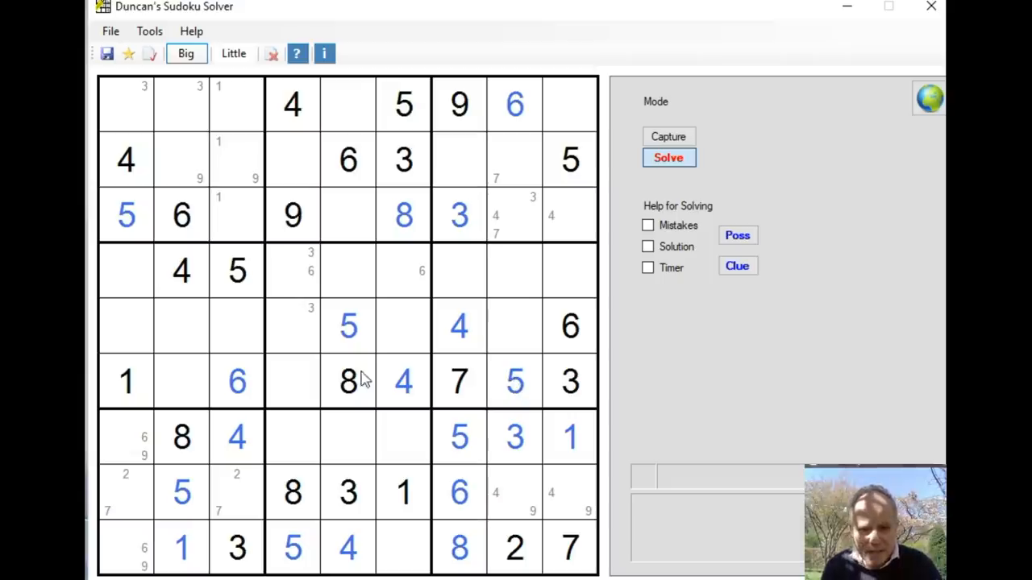
left_click(294, 379)
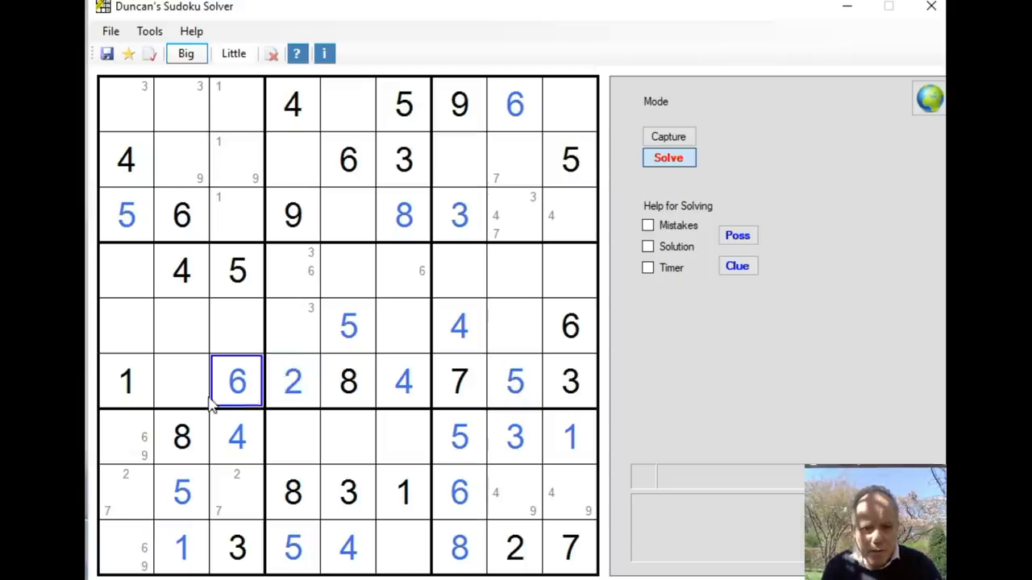
left_click(181, 383)
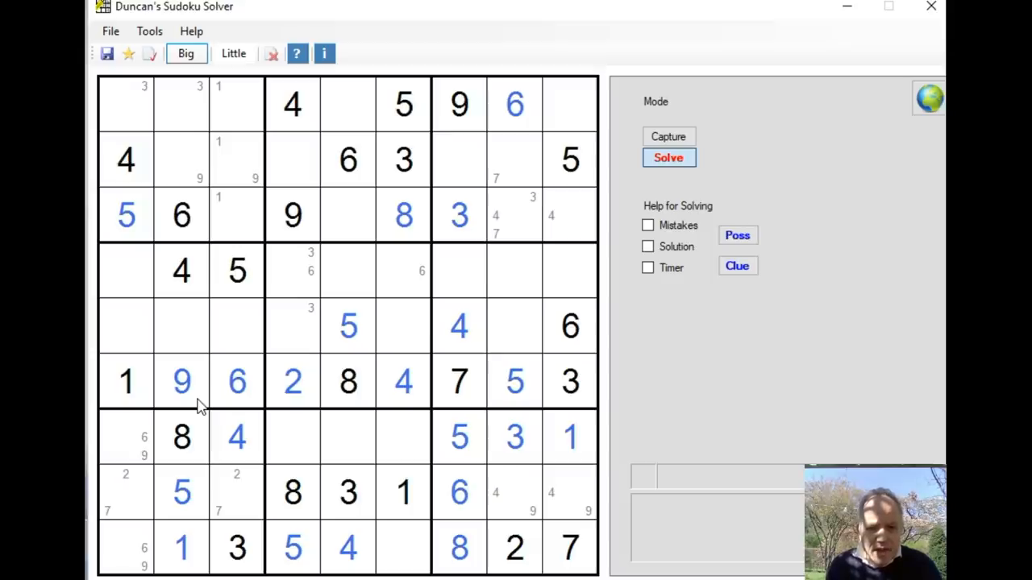
left_click(238, 161)
type("9")
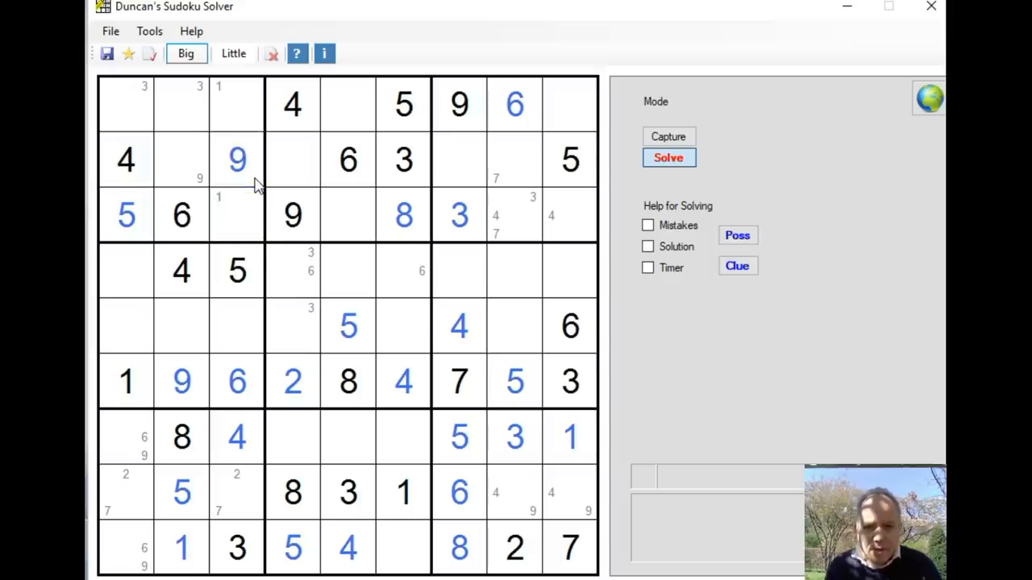
left_click(242, 181)
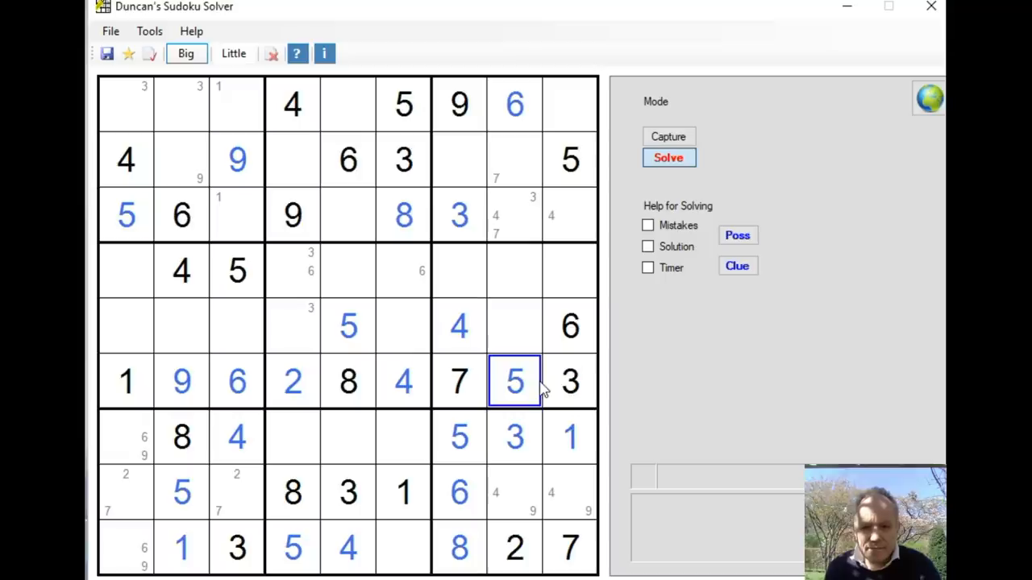
type("2")
Step: Commit the solved 2 in row 7, column 6, review nearby cells and switch to Little note mode
key("Return")
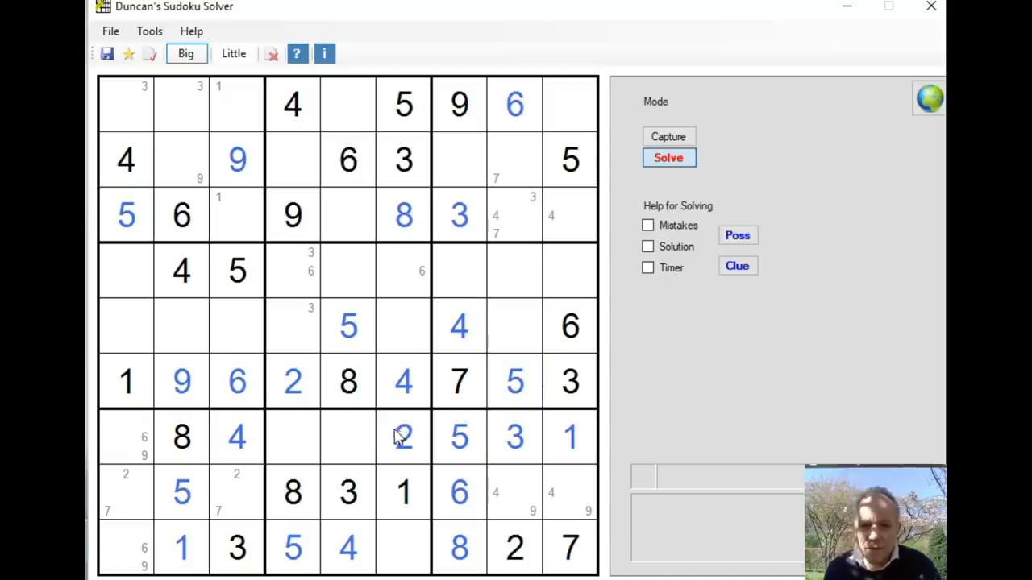
left_click(476, 347)
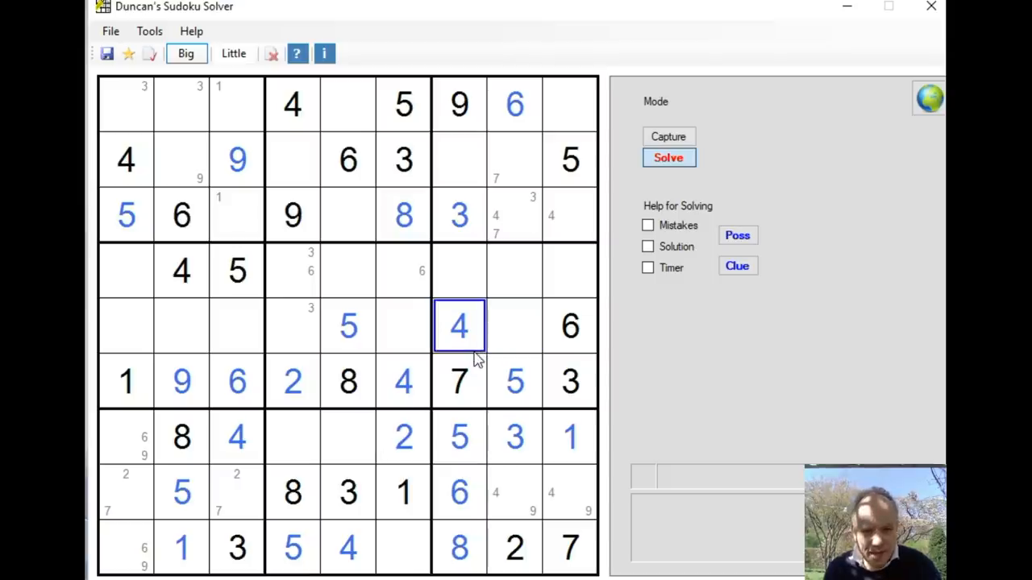
left_click(294, 383)
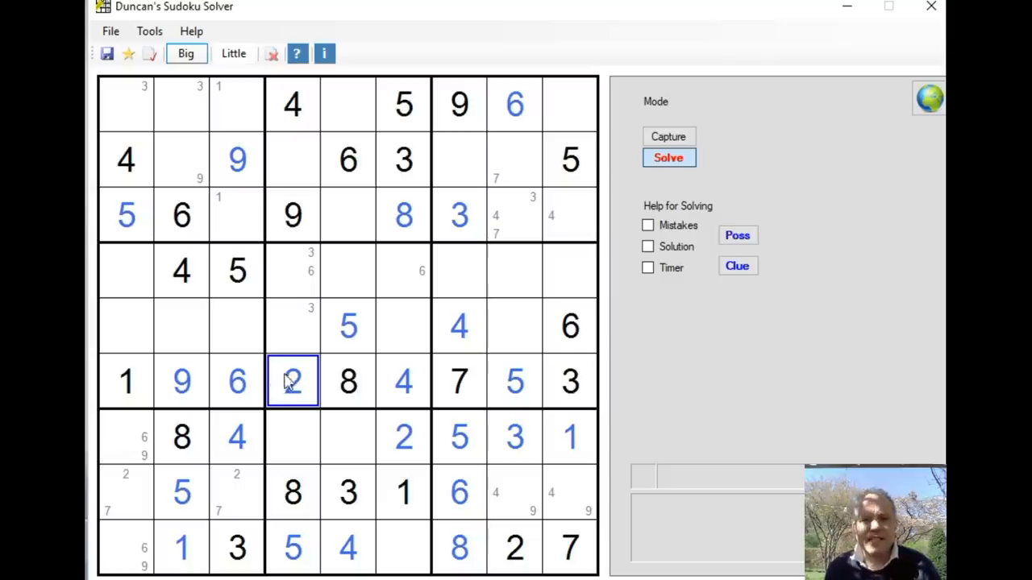
left_click(461, 270)
left_click(640, 345)
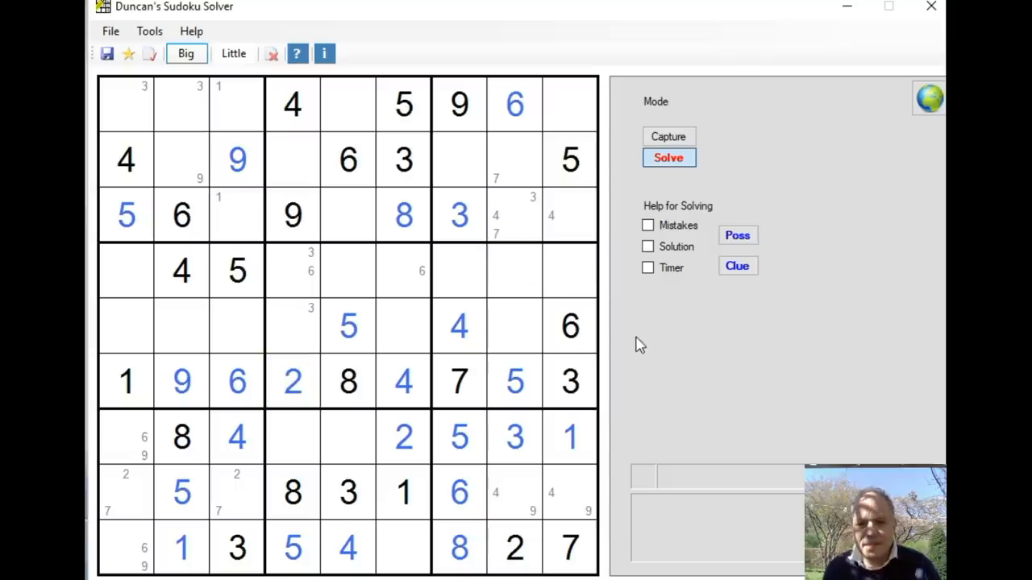
left_click(234, 53)
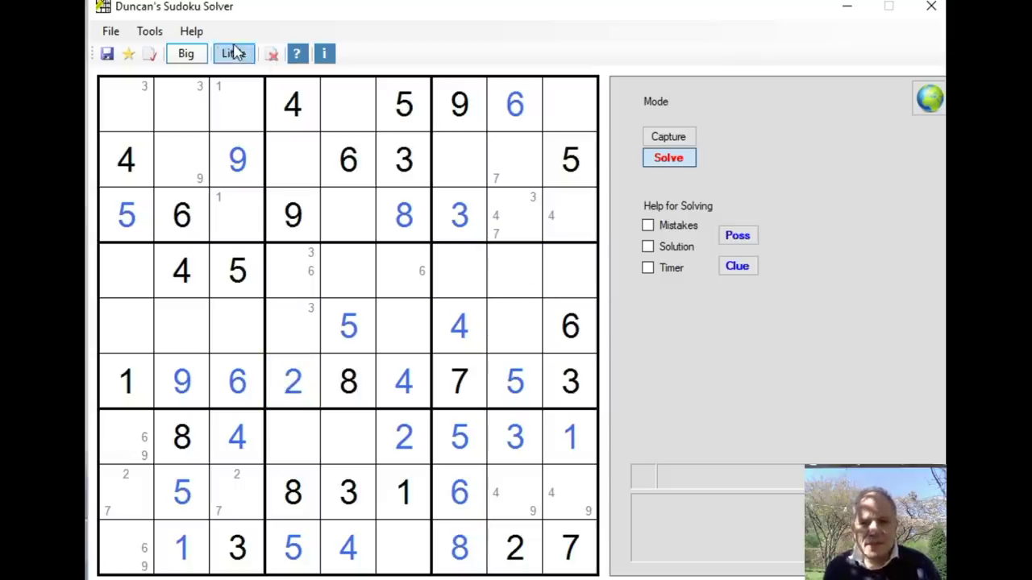
Step: Remove candidate 5 from r3c9, add candidate 8 to r1c9 and candidate 2 to r1c5 and r3c5
left_click(515, 160)
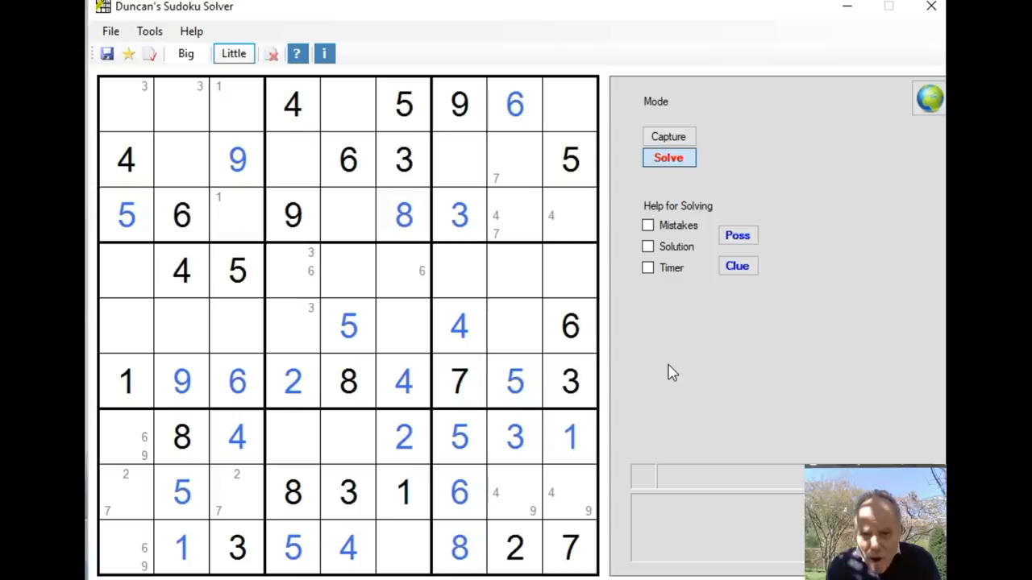
left_click(570, 216)
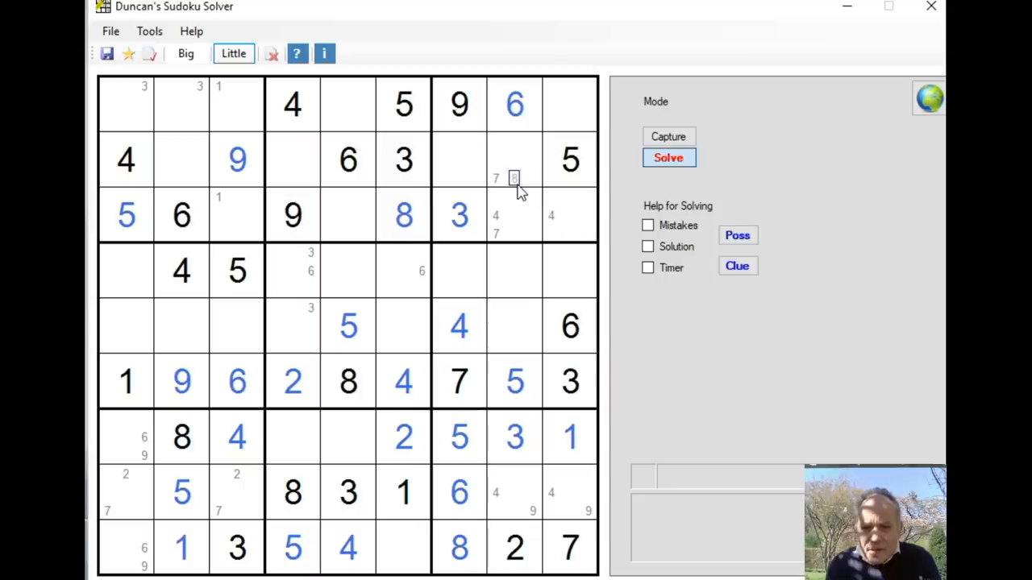
left_click(571, 126)
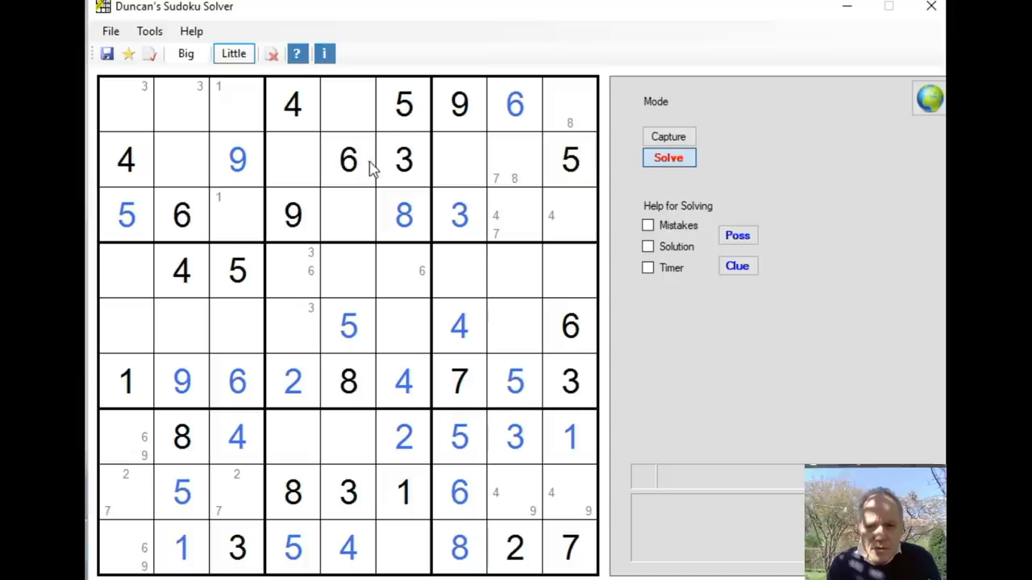
left_click(347, 88)
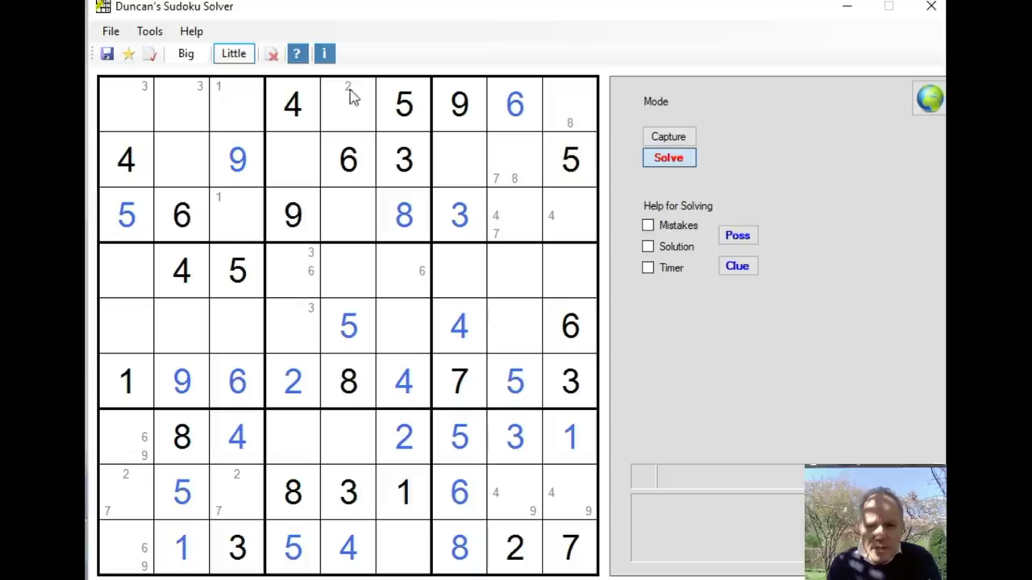
left_click(348, 198)
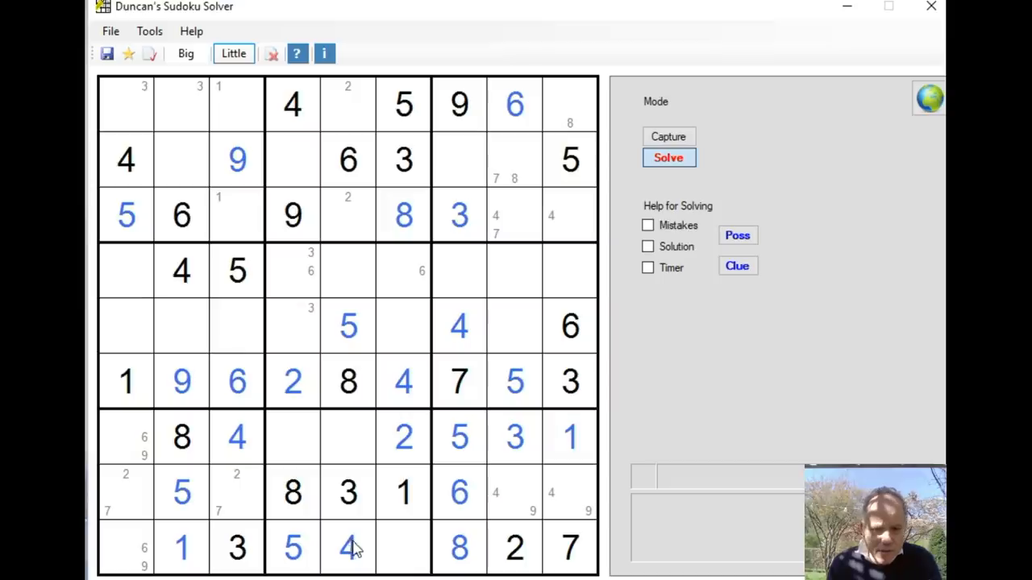
Step: Pencil candidate 7s into the empty cells r7c5, r7c4, r4c6 and r5c6
left_click(403, 548)
type("5")
left_click(365, 439)
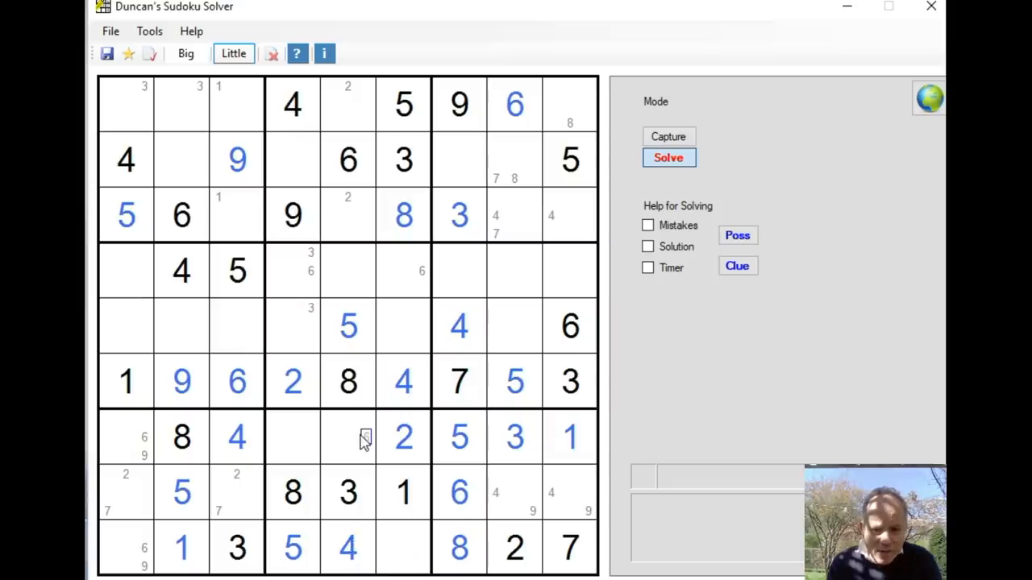
type("7")
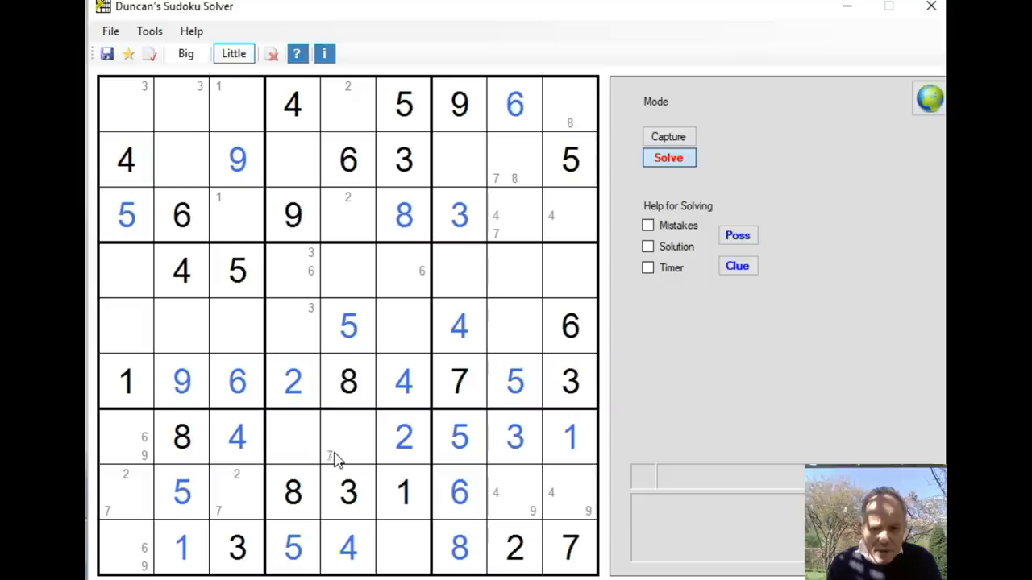
left_click(280, 459)
type("7")
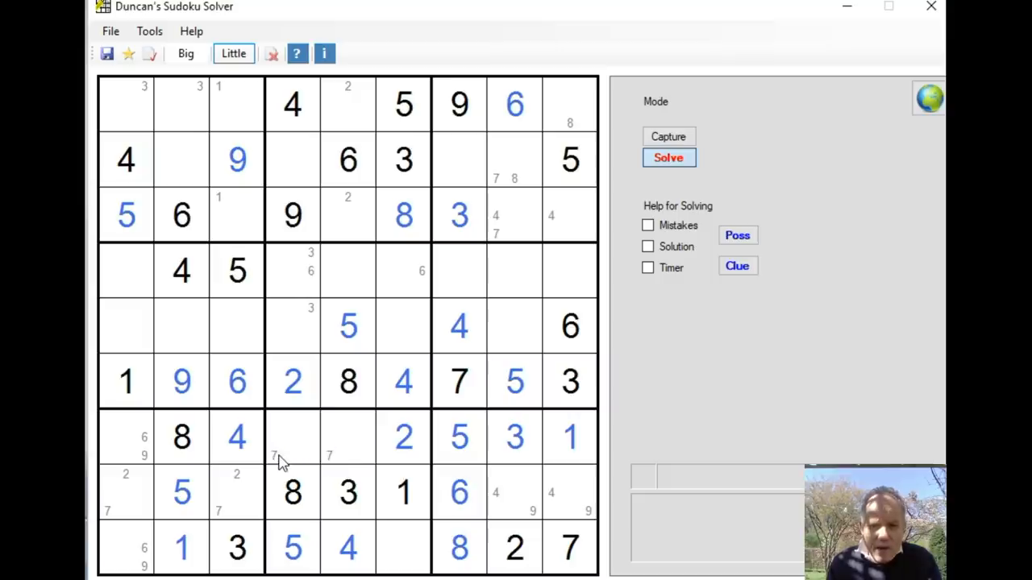
left_click(387, 290)
type("7")
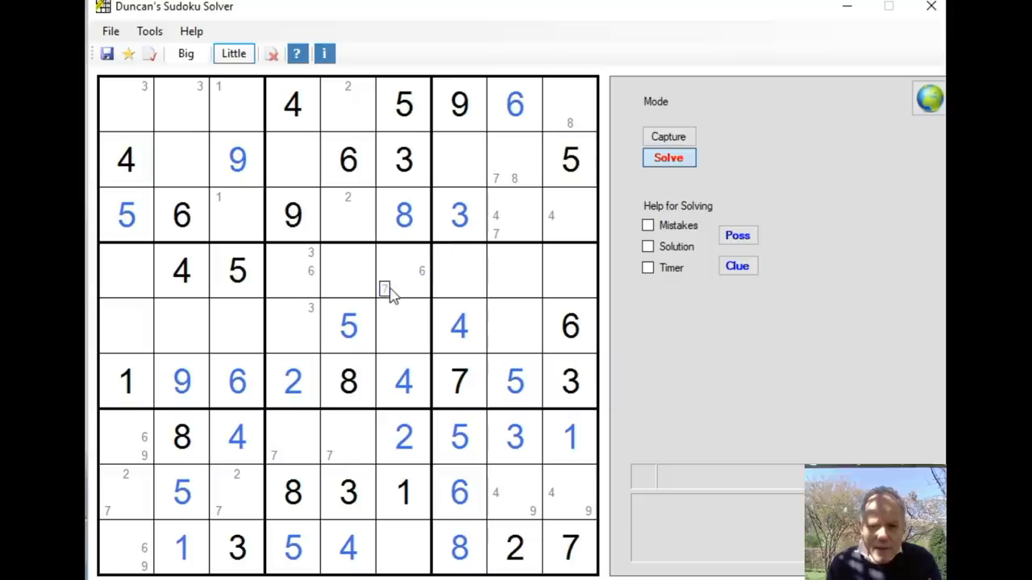
left_click(387, 343)
type("7")
left_click(308, 447)
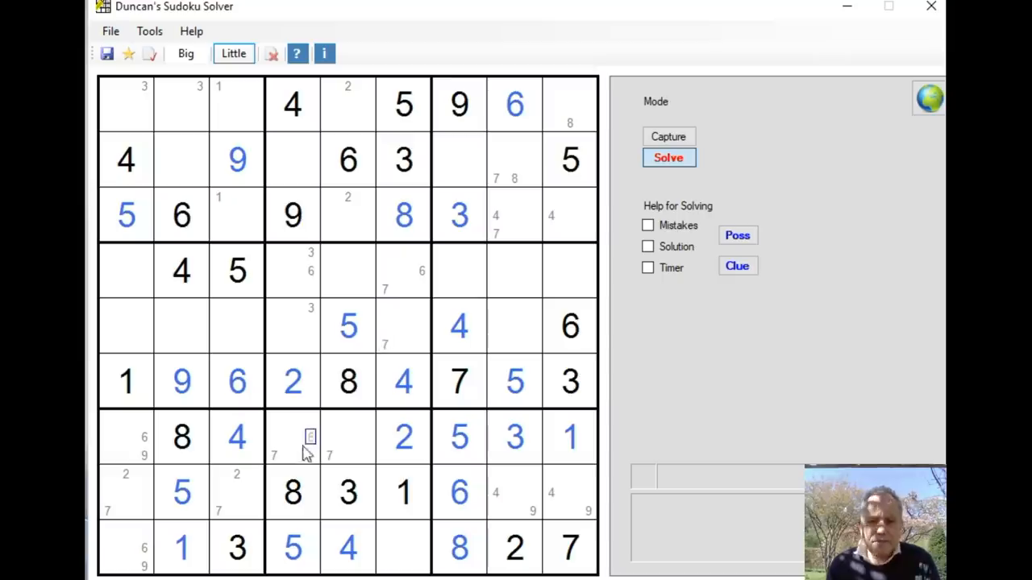
Step: Delete the mistaken candidate 2 in r2c4 and the wrong candidate 5 in r5c6
left_click(291, 144)
type("2")
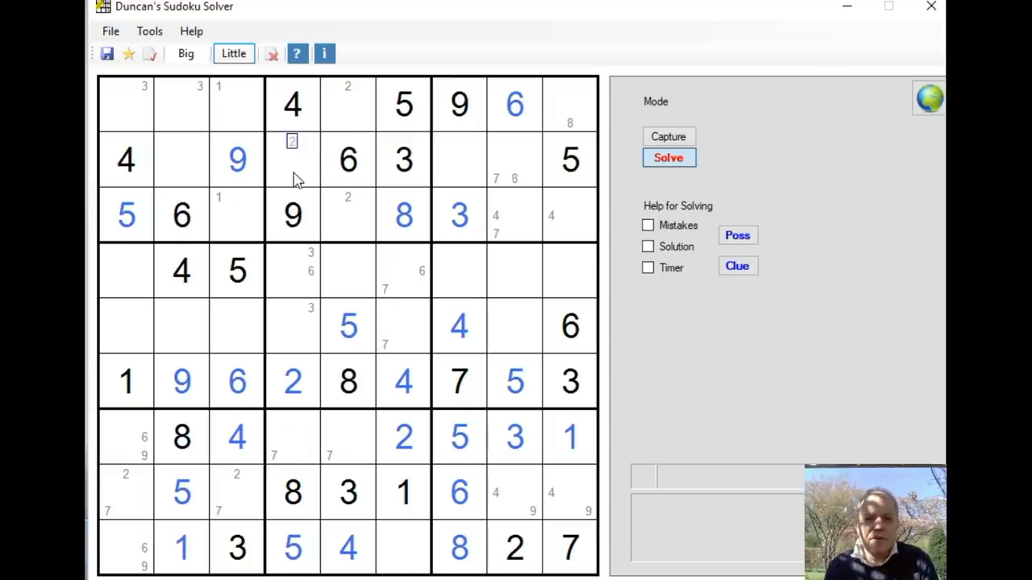
key("BackSpace")
left_click(363, 286)
left_click(403, 330)
type("5")
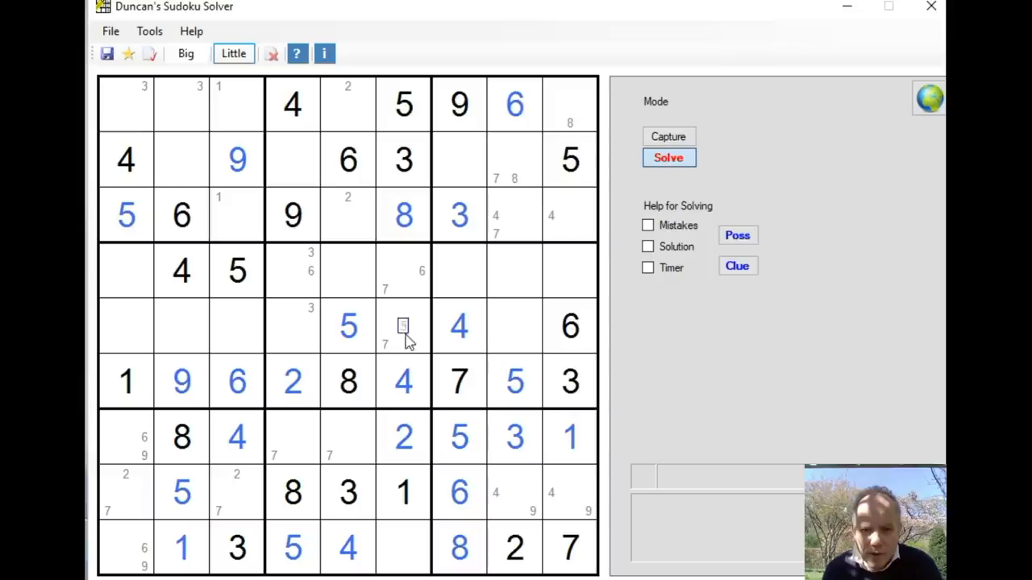
key("BackSpace")
left_click(385, 308)
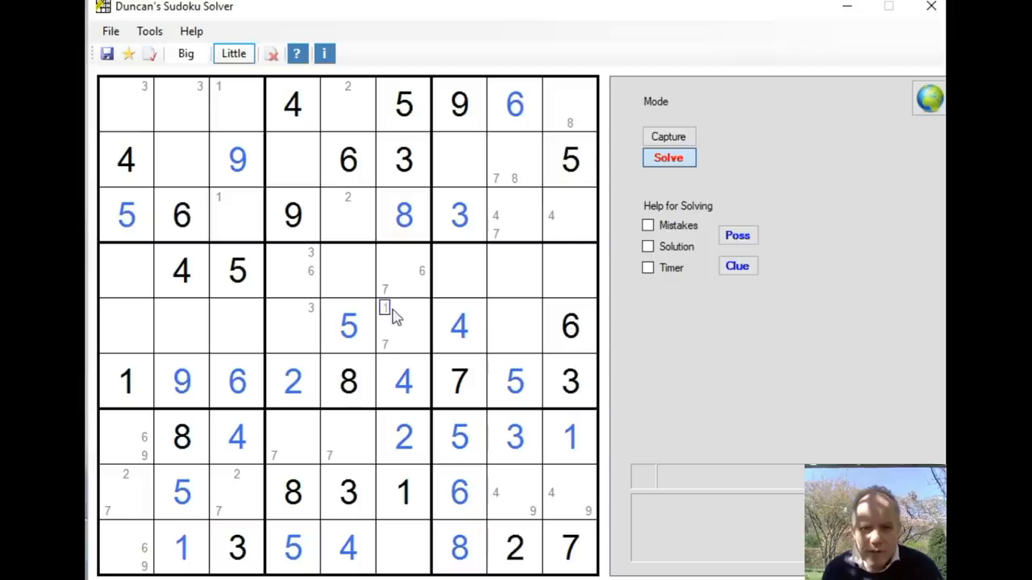
left_click(366, 275)
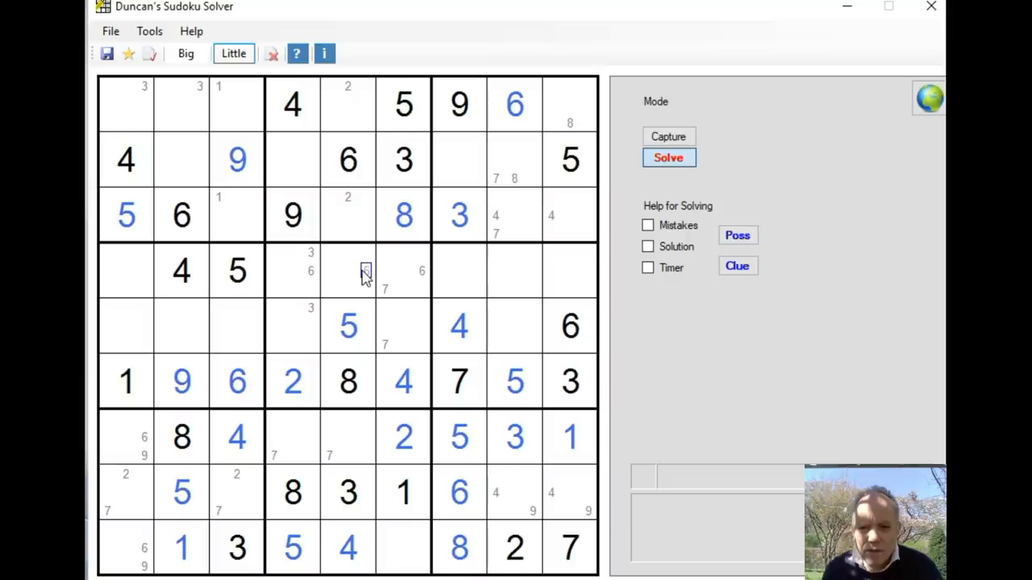
Step: Note candidates in the empty cells r5c8, r4c9, r5c1 and r5c3
left_click(532, 327)
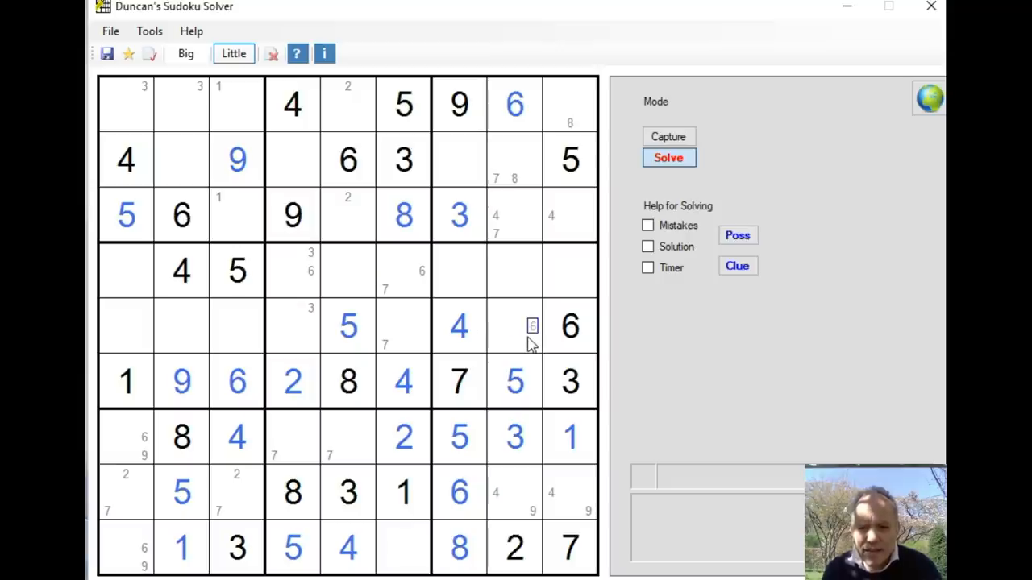
left_click(551, 270)
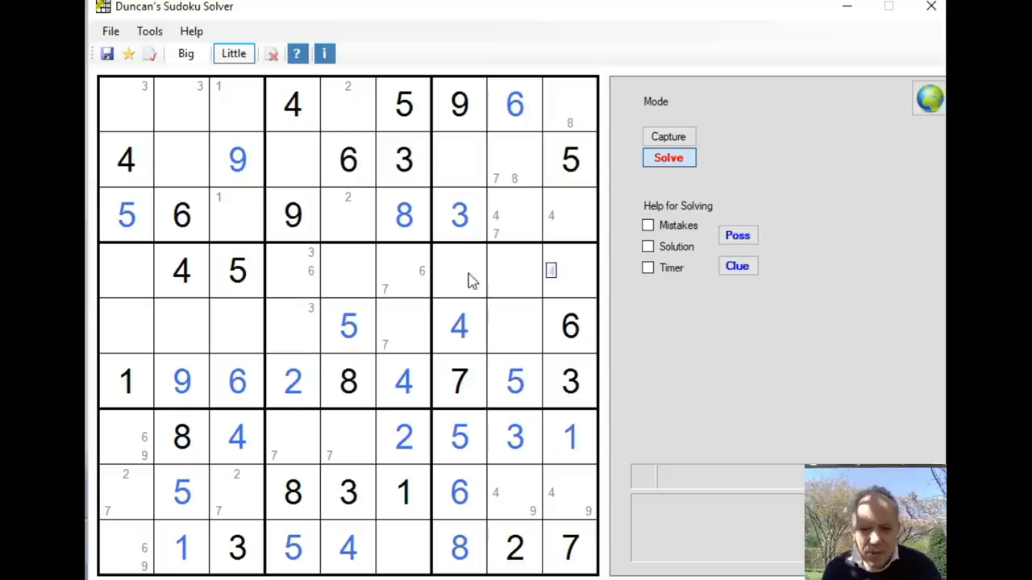
left_click(477, 270)
left_click(532, 271)
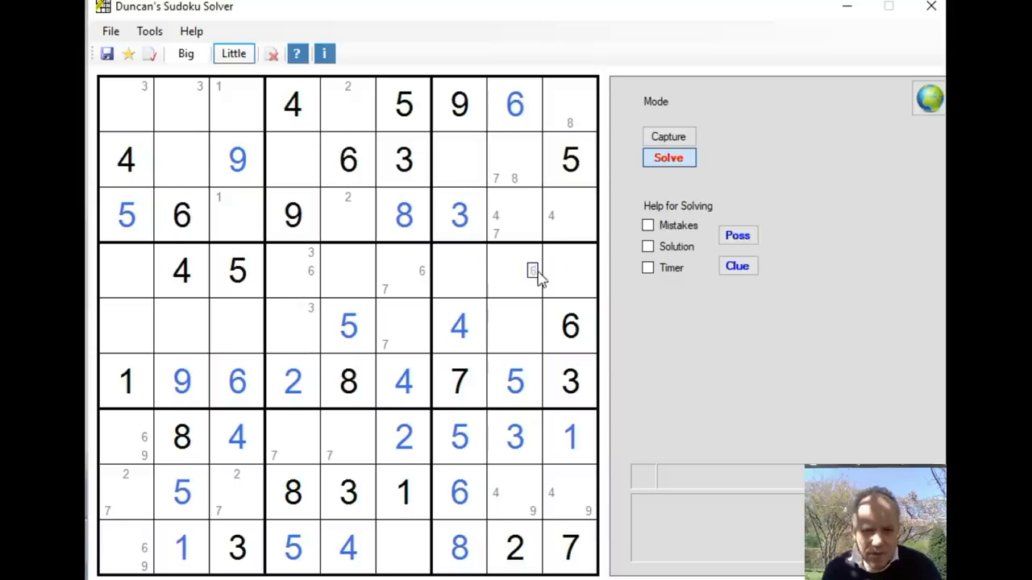
left_click(229, 330)
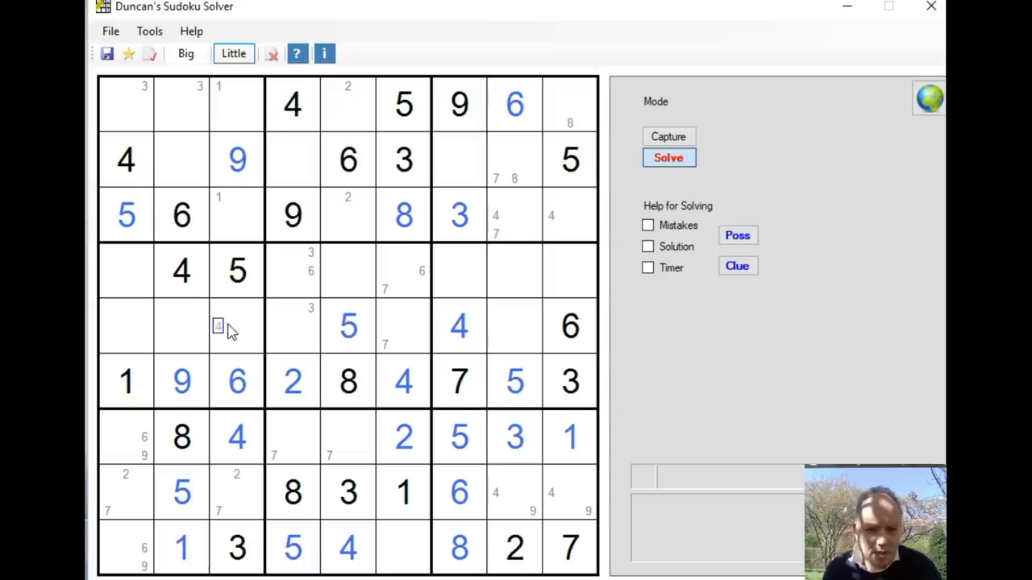
left_click(149, 274)
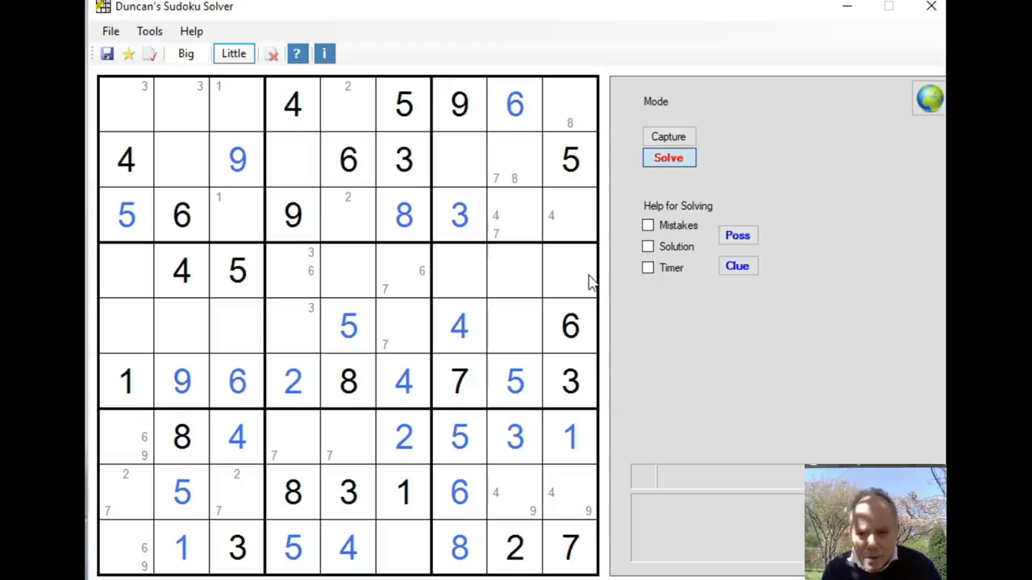
type("5")
Step: Delete the stray pencil 5 in r4c9 and switch to Big mode for final digits
key("BackSpace")
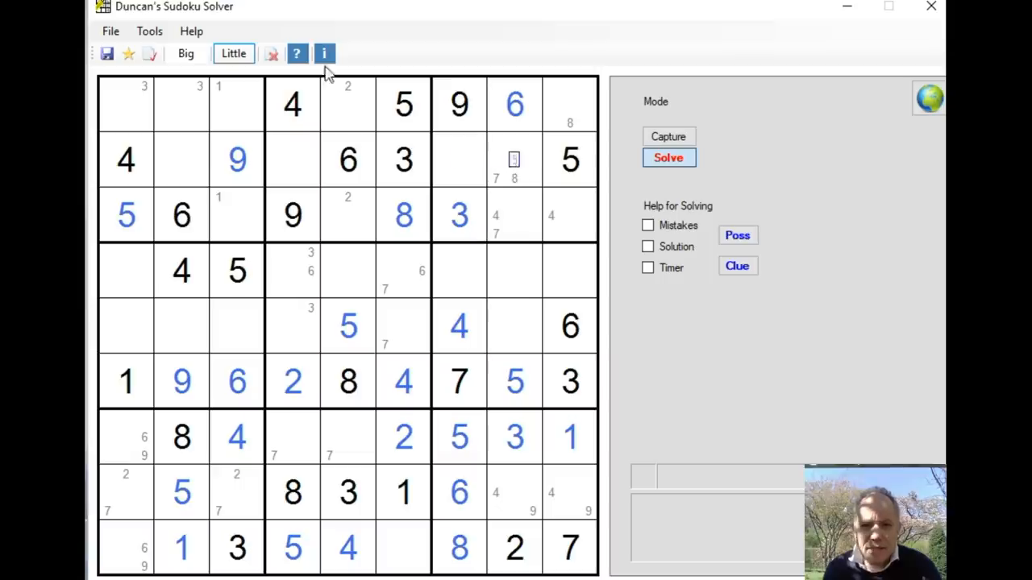
left_click(186, 53)
Step: Solve r2c8 with an 8, then the cells in columns 7–9 of rows 4 and 8
left_click(515, 159)
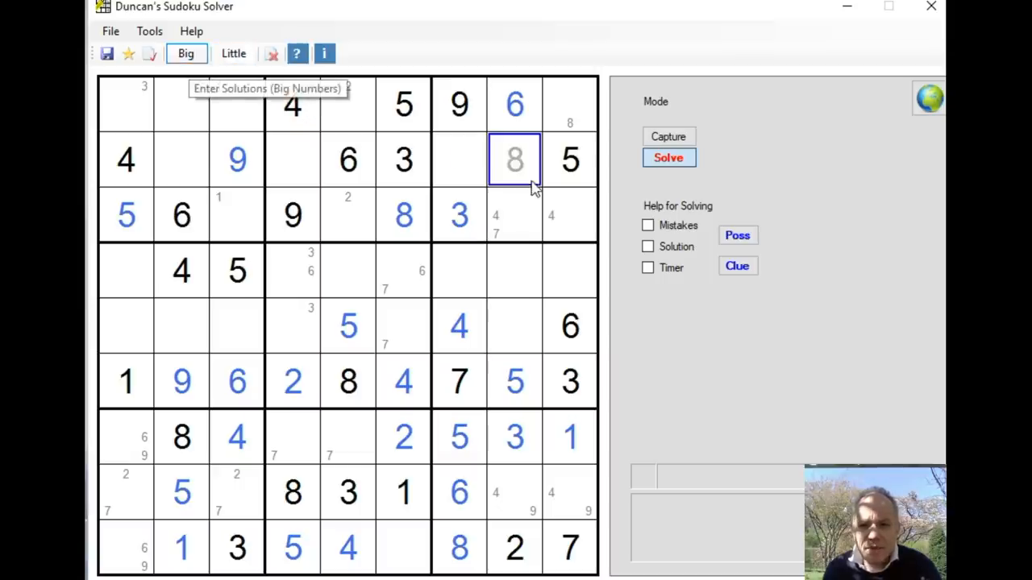
type("8")
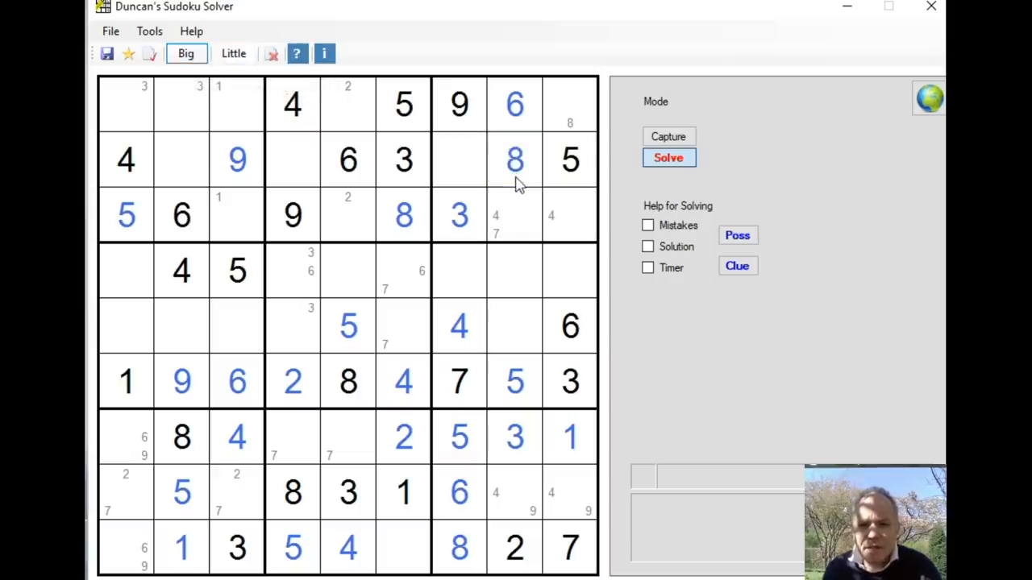
left_click(570, 278)
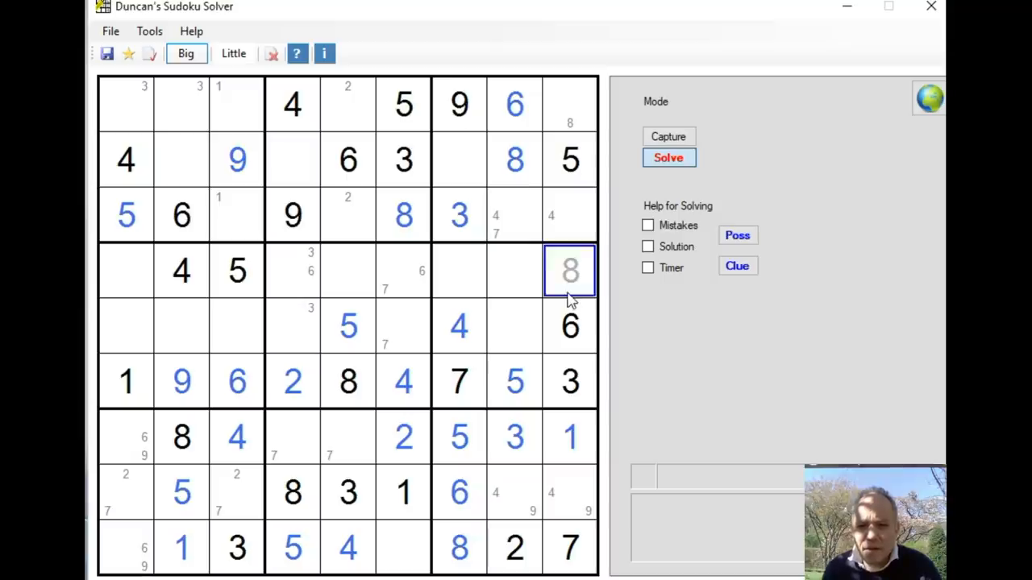
type("8")
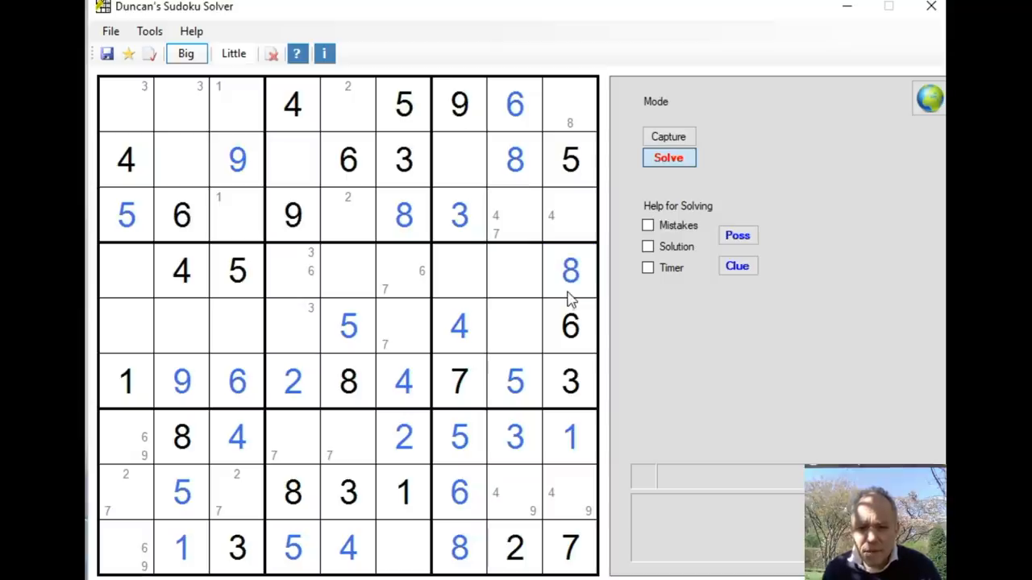
left_click(459, 272)
type("2")
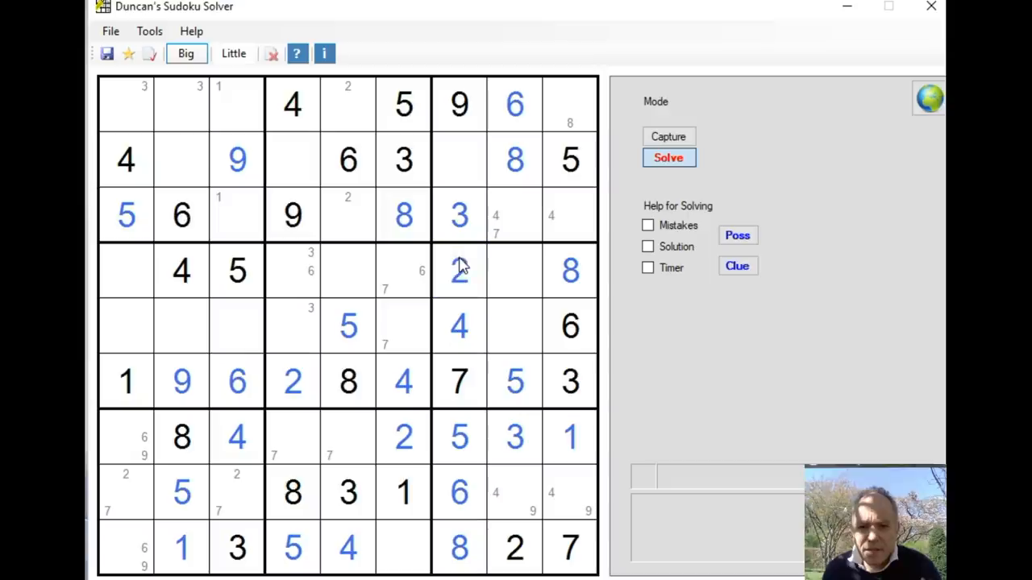
left_click(510, 271)
type("4")
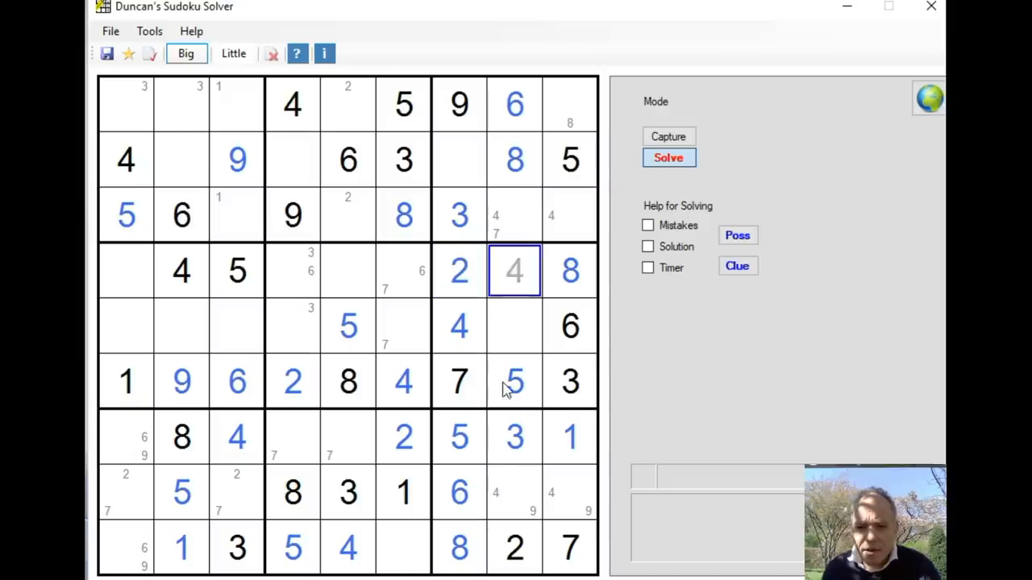
left_click(513, 492)
type("4")
left_click(571, 494)
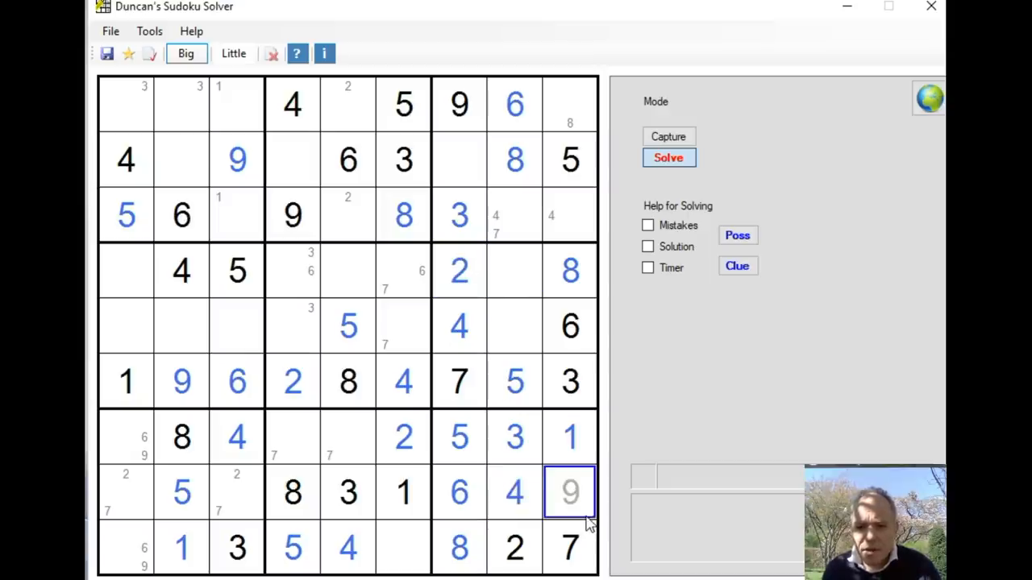
type("9")
Step: Work column 8 in rows 3–5 and finish row 2 with its digits in columns 7, 4 and 2
left_click(513, 326)
left_click(513, 271)
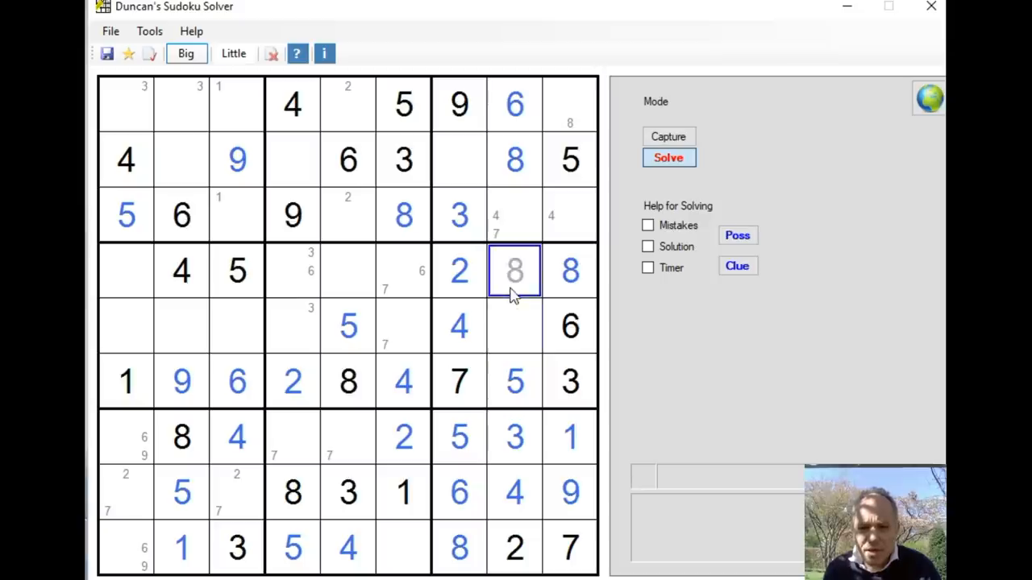
left_click(514, 322)
left_click(513, 271)
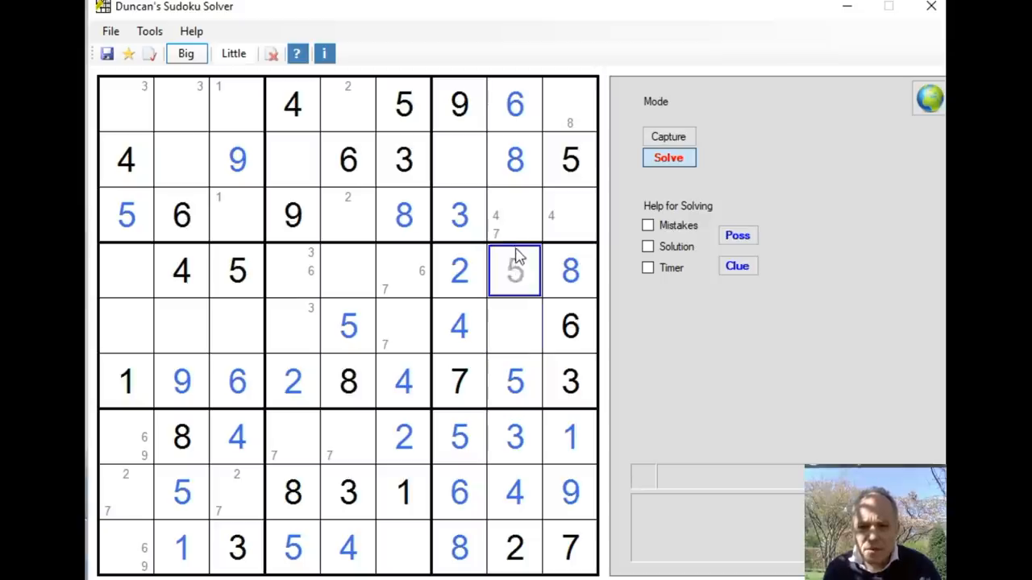
left_click(514, 214)
type("7")
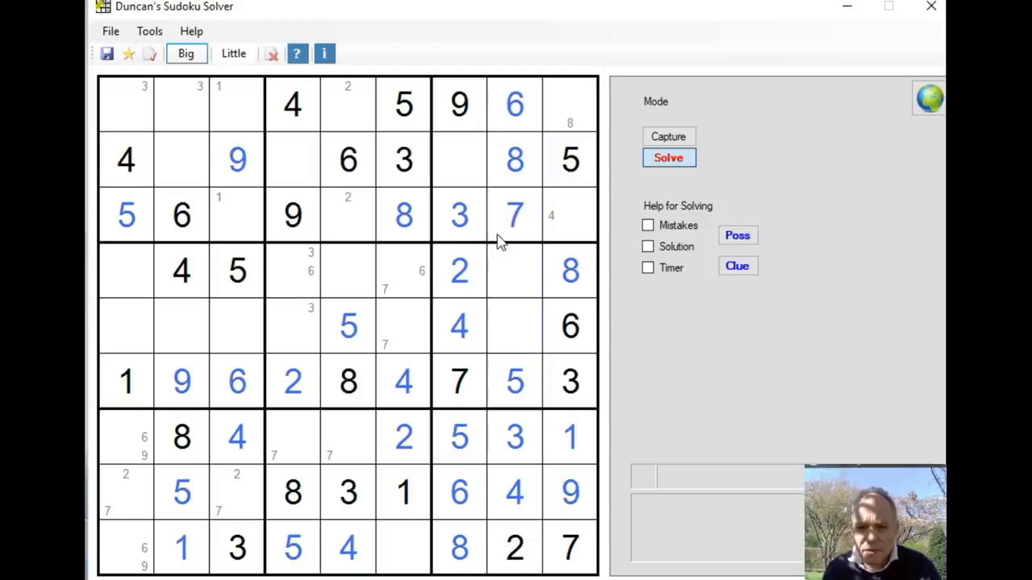
left_click(458, 160)
type("1")
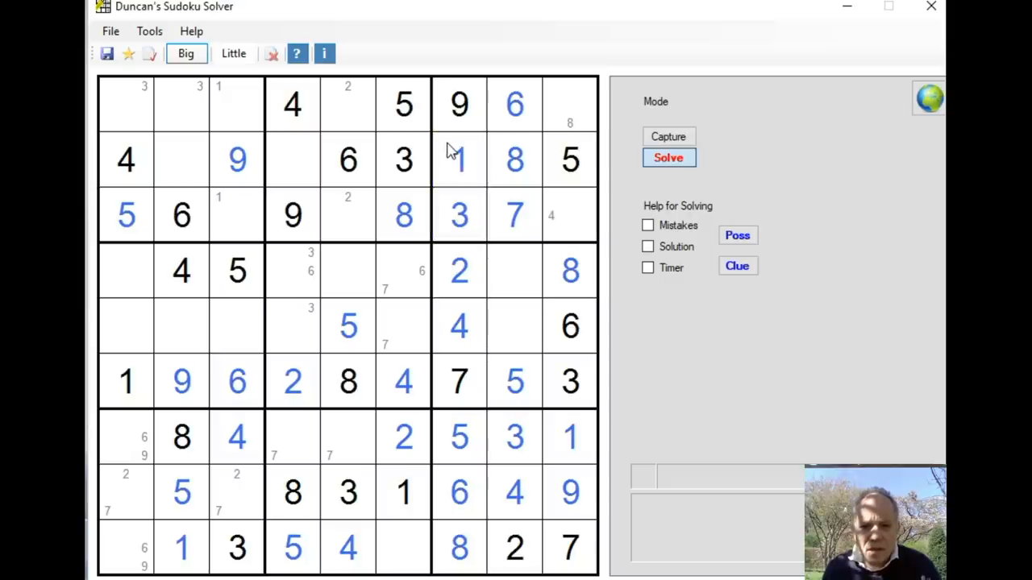
left_click(291, 161)
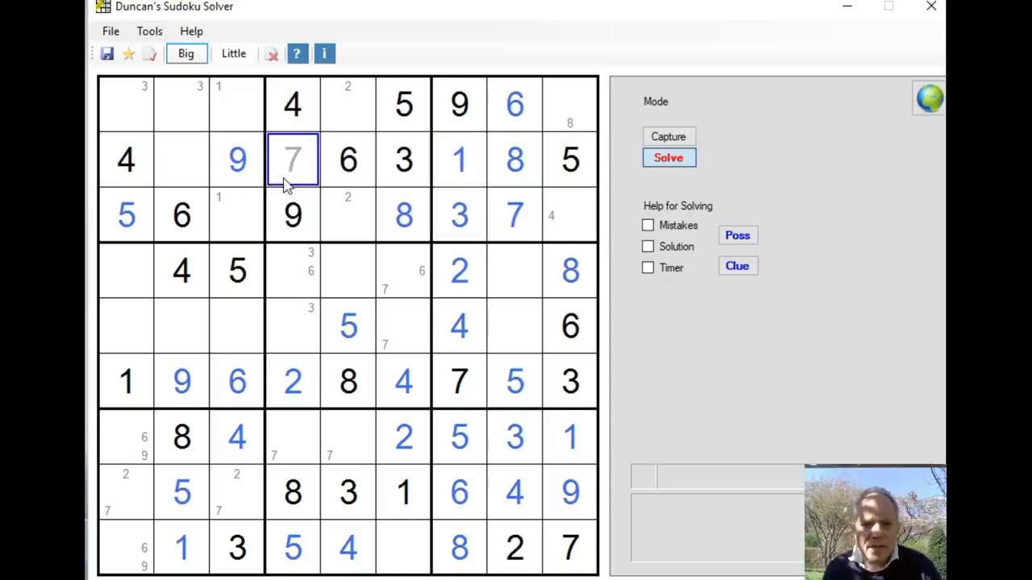
type("7")
left_click(183, 159)
type("2")
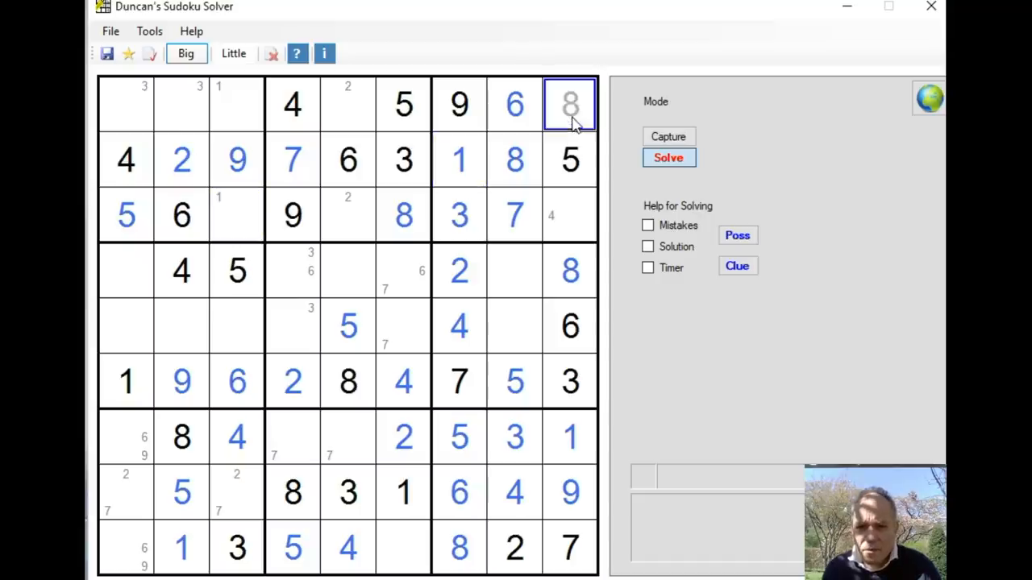
type("2")
Step: Complete row 3 via r3c9, r3c5 and a 1 in r3c3, then move to r8c3
left_click(564, 216)
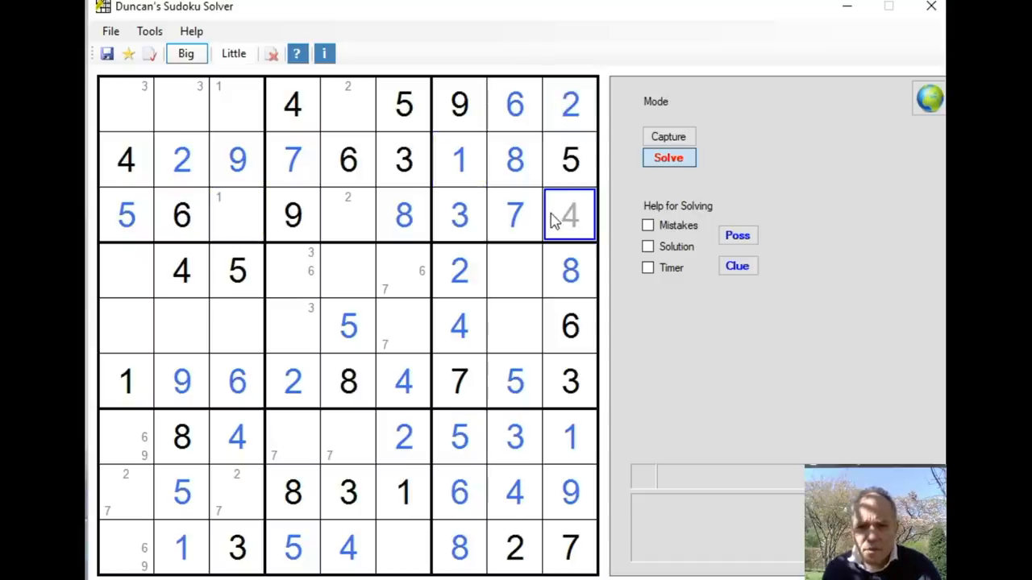
type("4")
left_click(347, 215)
type("2")
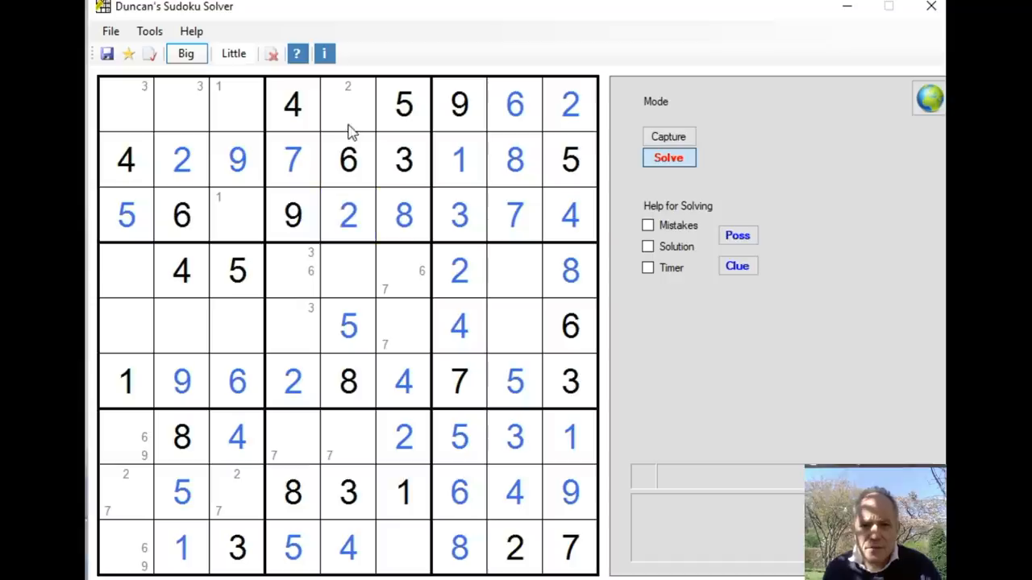
type("1")
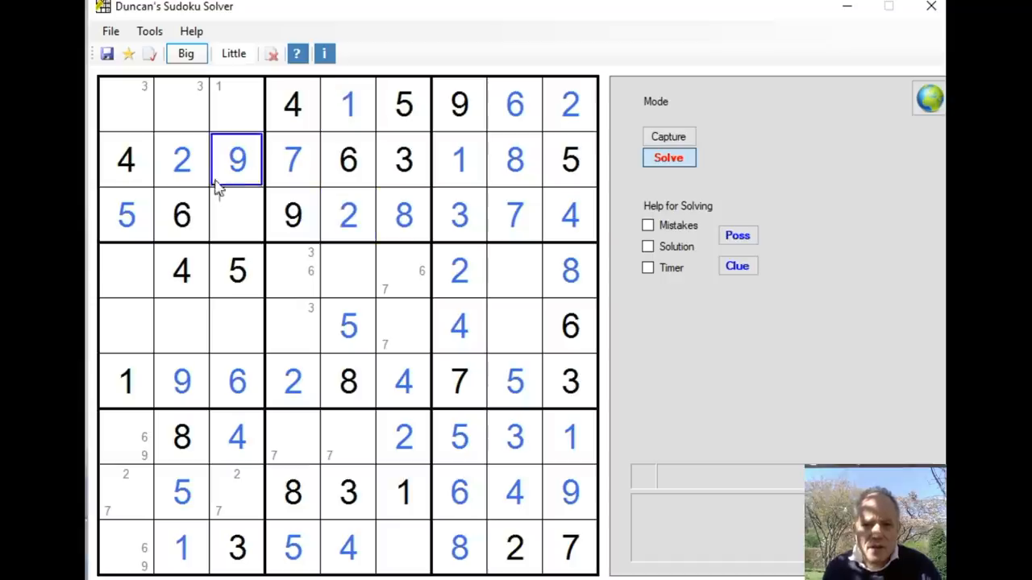
left_click(236, 215)
type("1")
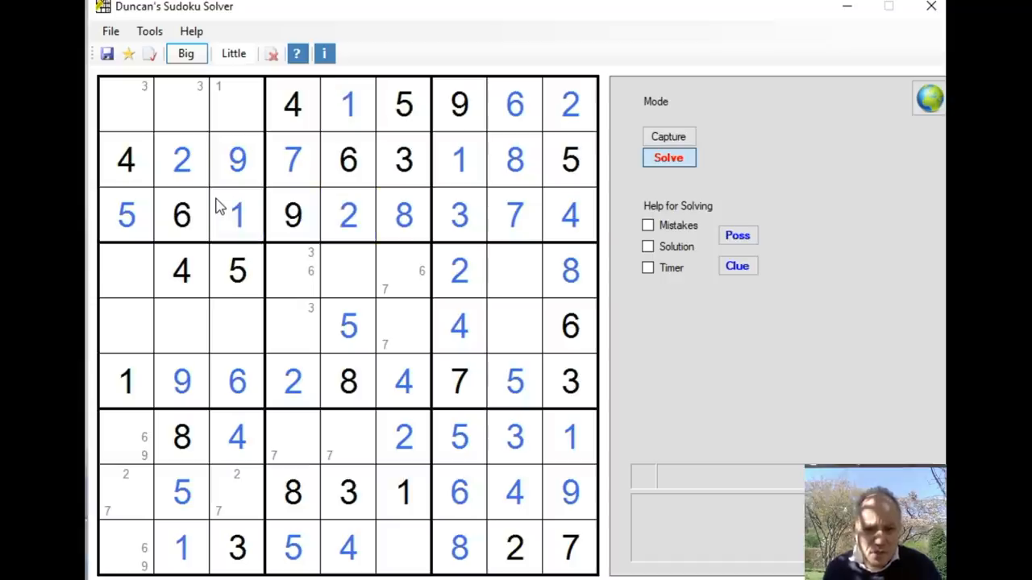
left_click(181, 380)
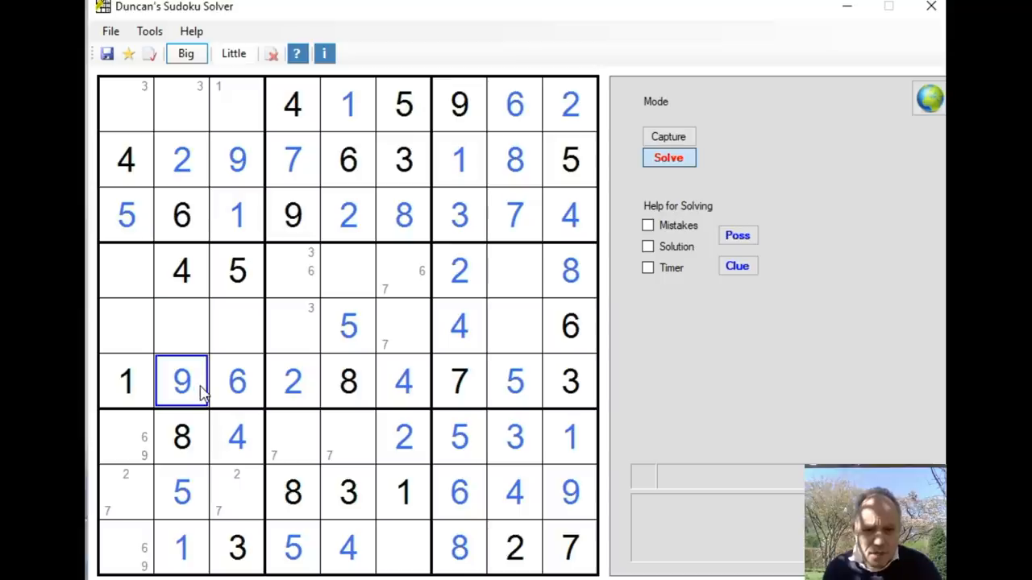
left_click(228, 482)
type("1")
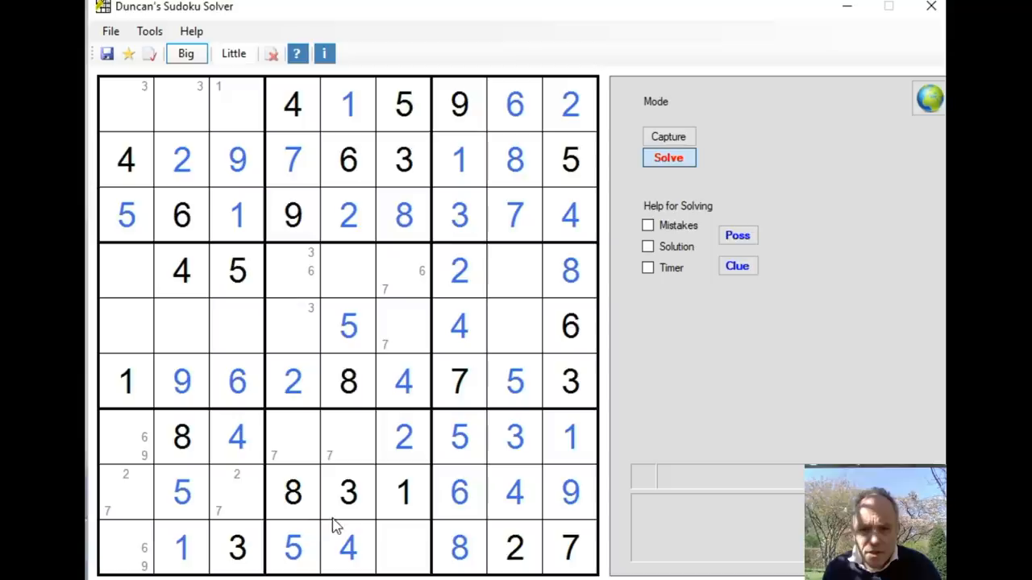
Step: Fill 6s in r7c4 and r4c6 and 7s in r4c5, r5c6 and r4c1
left_click(348, 272)
type("5")
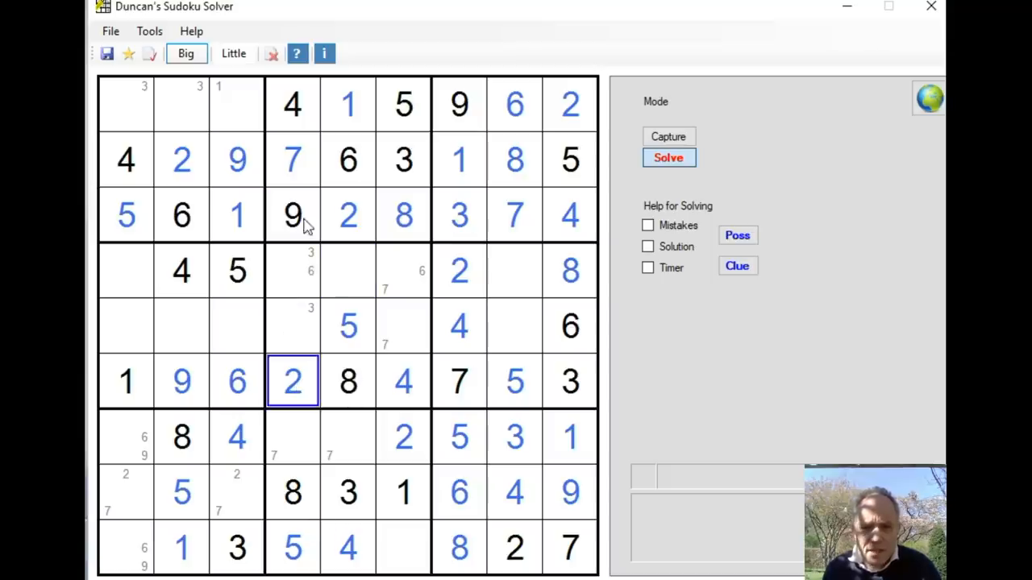
left_click(293, 435)
type("23")
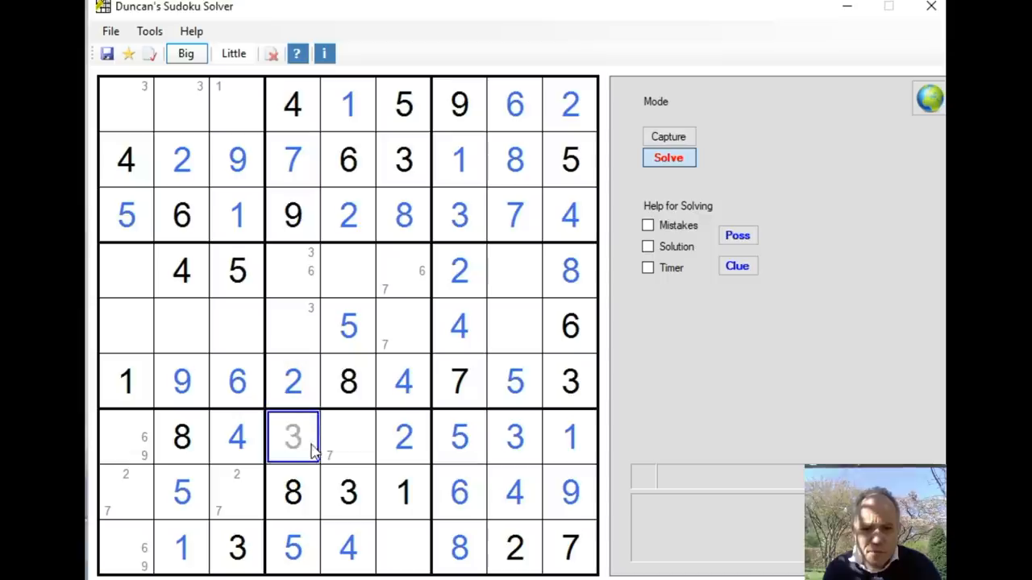
type("6")
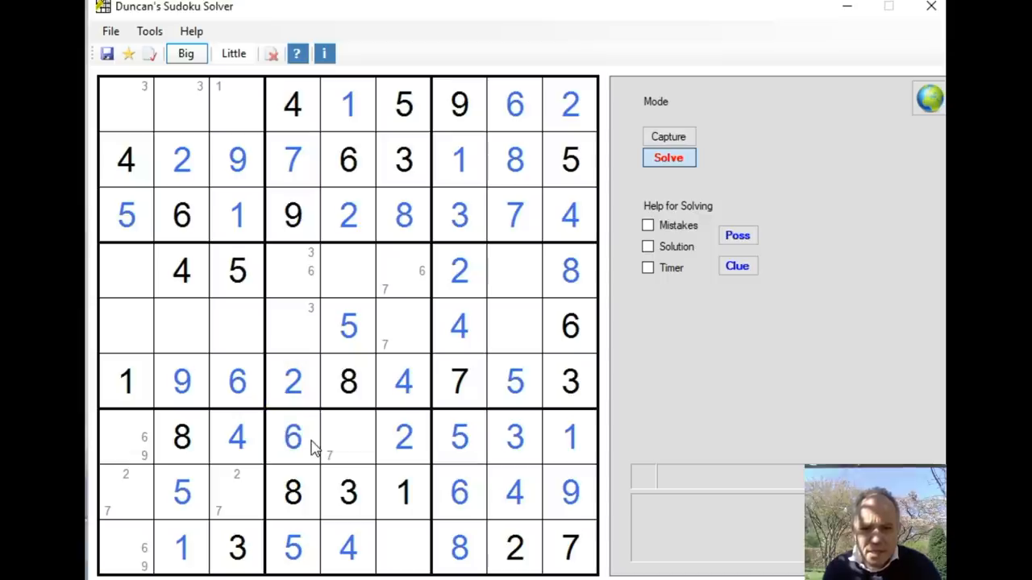
left_click(403, 272)
type("86")
left_click(403, 326)
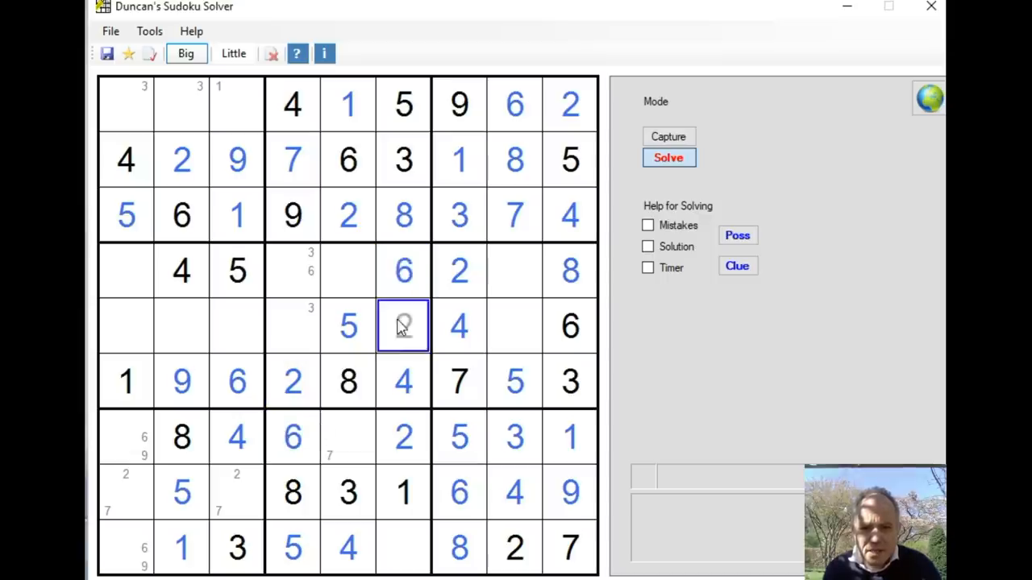
type("7")
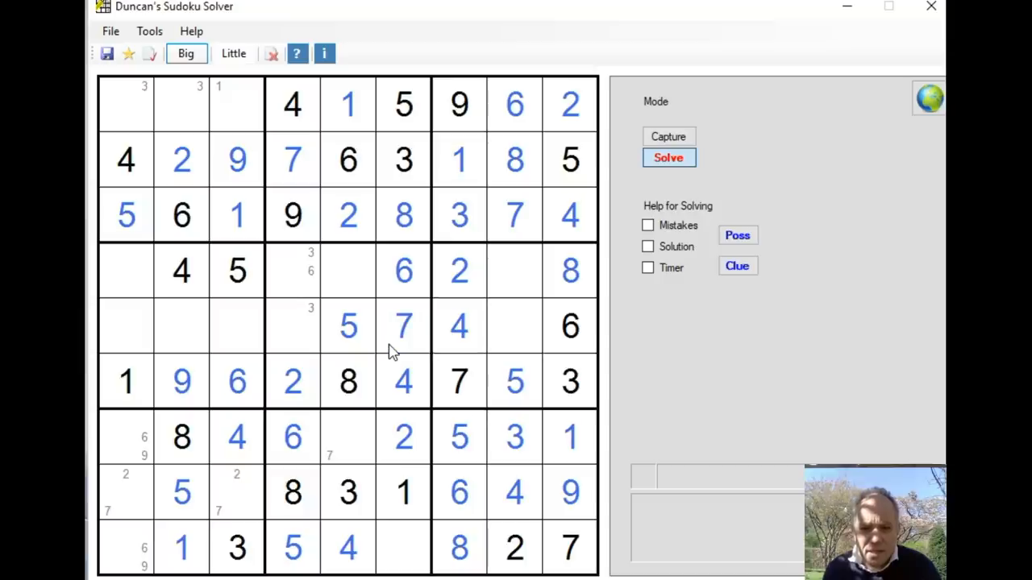
left_click(126, 272)
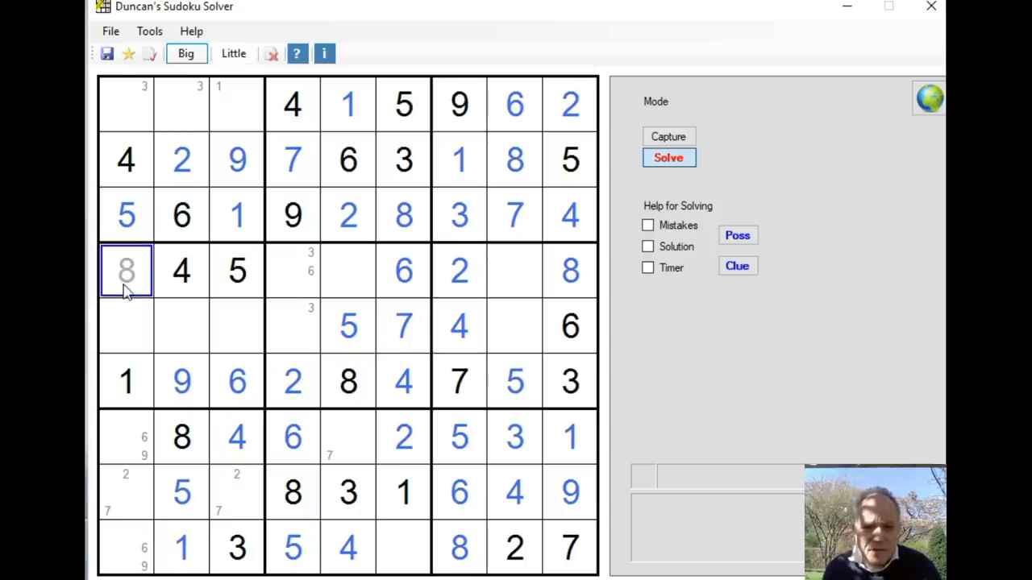
type("7")
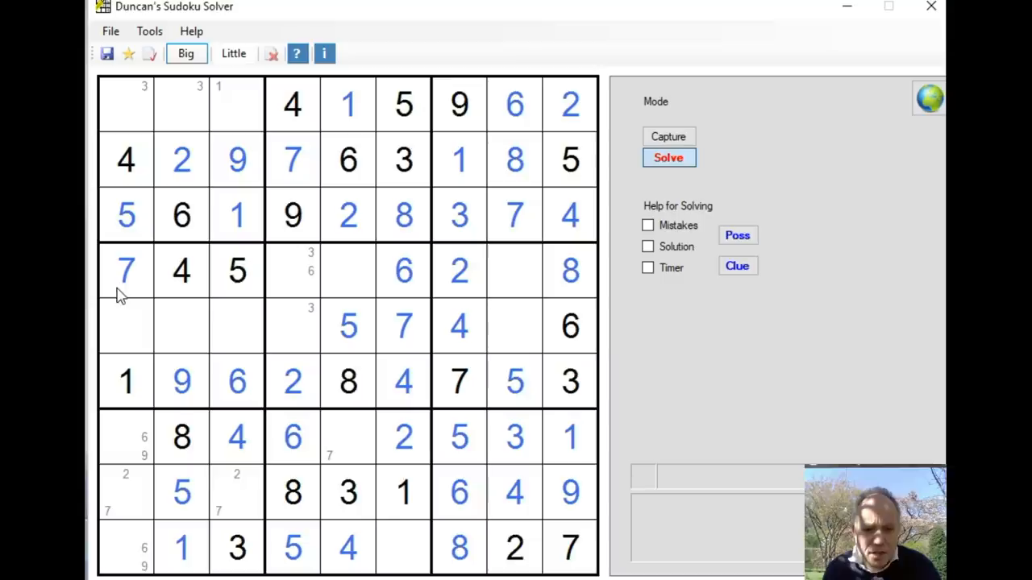
Step: Complete row 8 with its 7 and 2, then place 7 in r1c2 and 8 in r1c3
left_click(236, 494)
type("7")
left_click(126, 493)
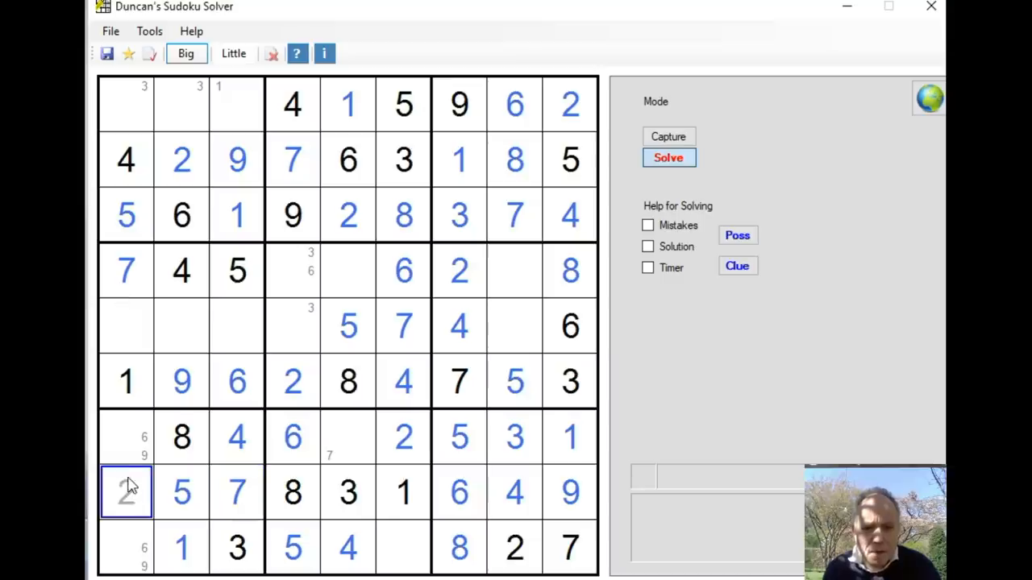
type("2")
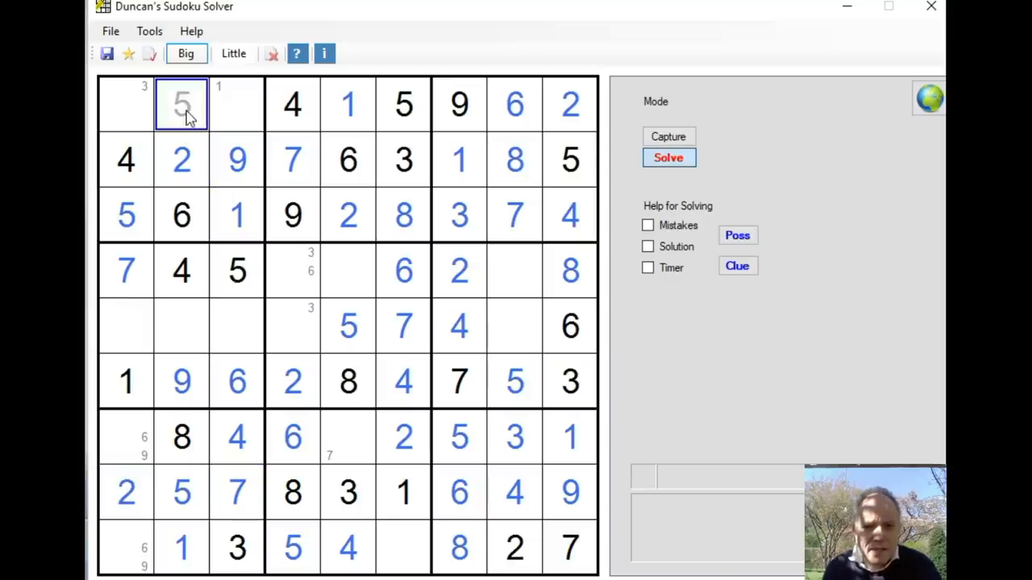
left_click(172, 127)
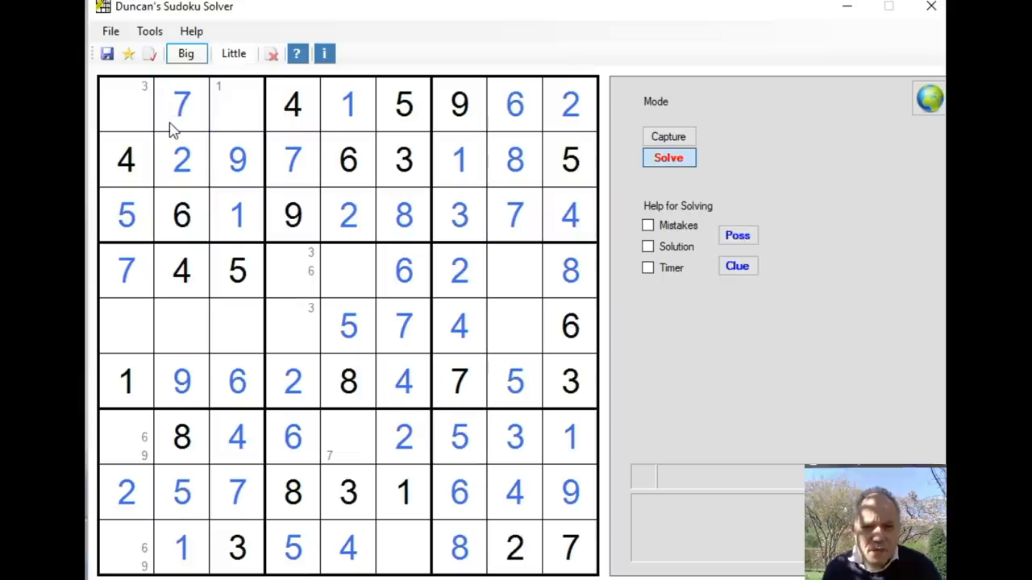
left_click(238, 133)
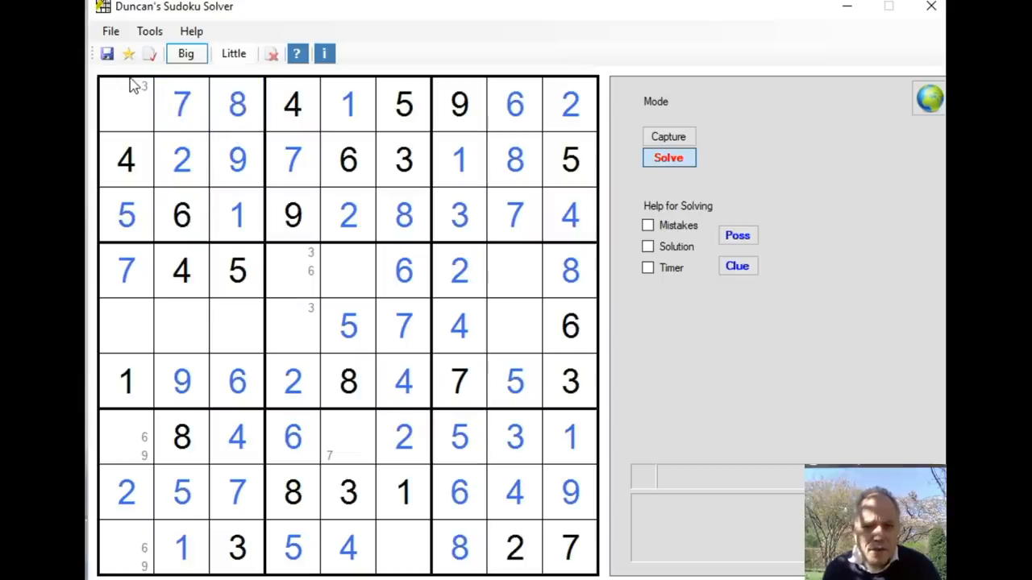
Step: Place 3 in r1c1, 3 in r5c2, 8 in r5c1, then solve r5c4, r5c8 and r4c8
left_click(133, 100)
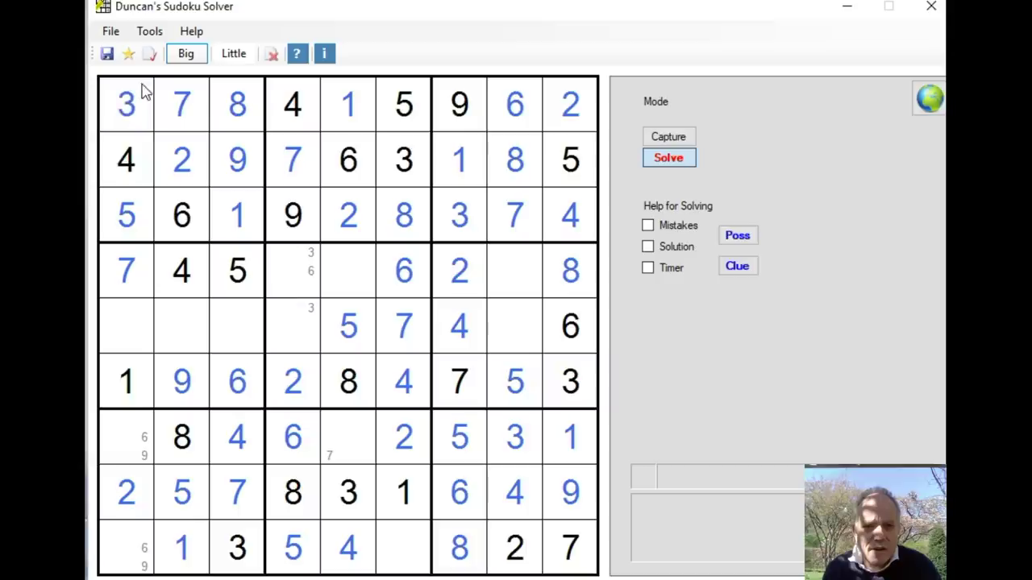
left_click(202, 310)
type("3")
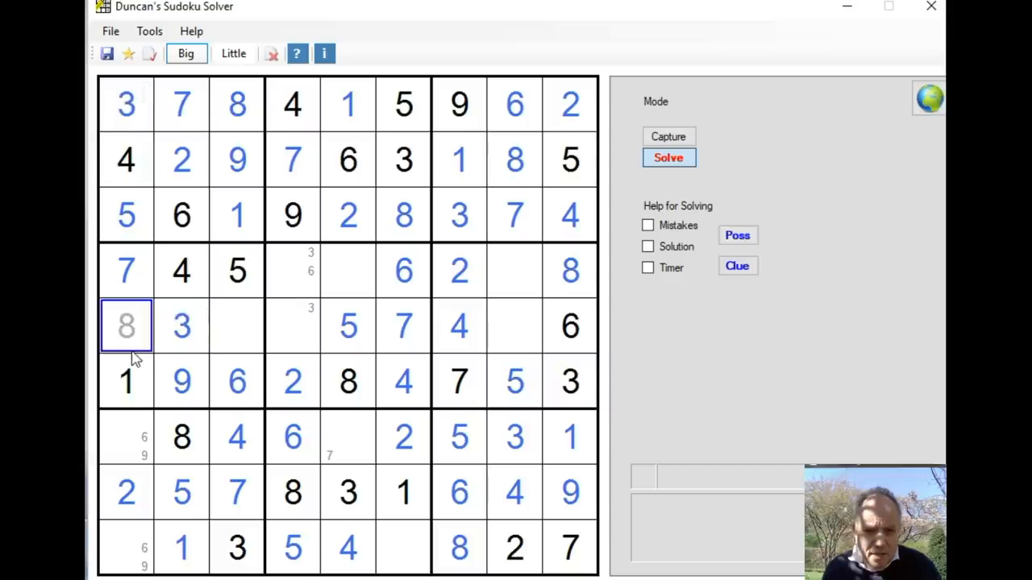
left_click(129, 330)
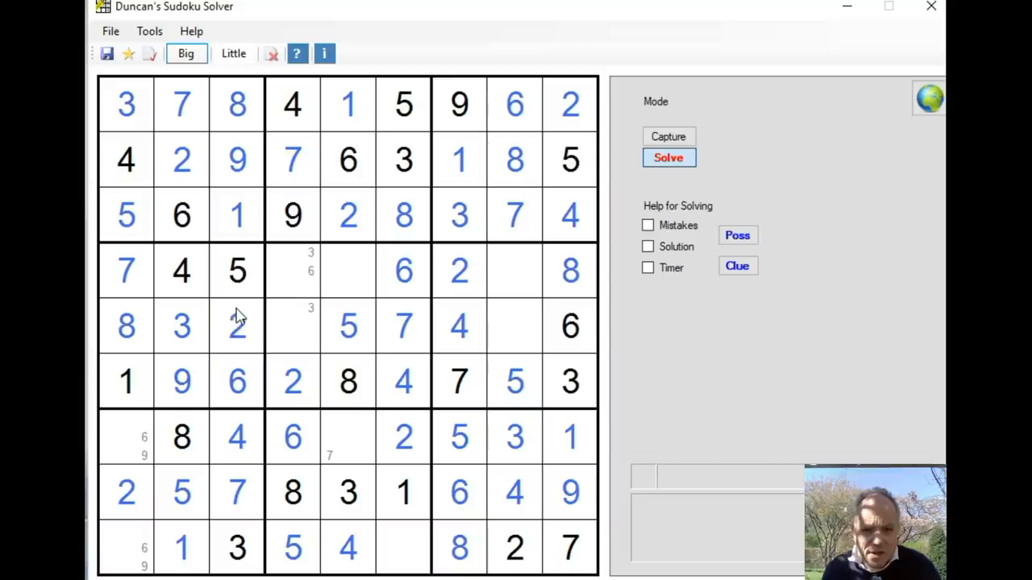
left_click(292, 326)
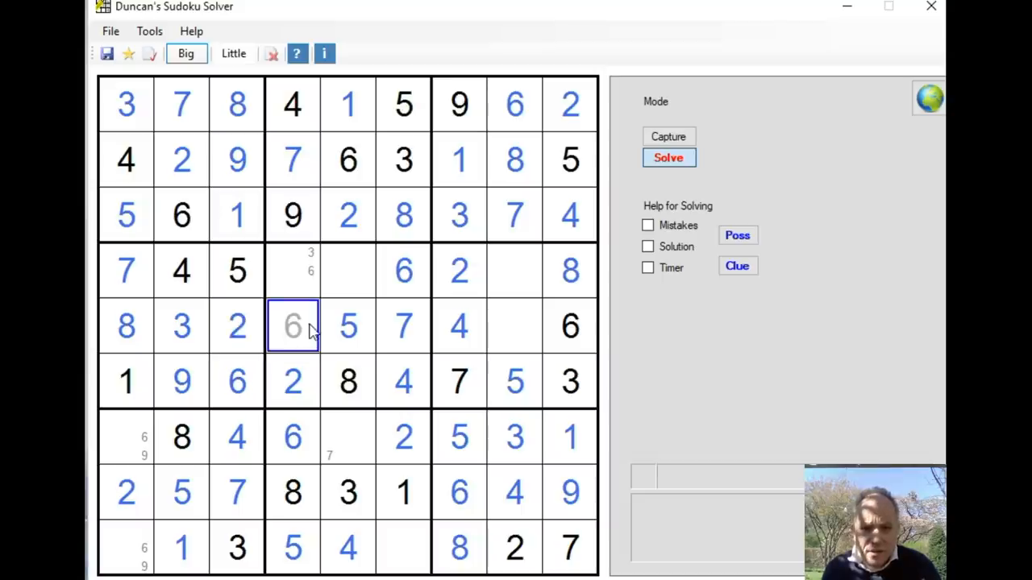
type("1")
left_click(514, 325)
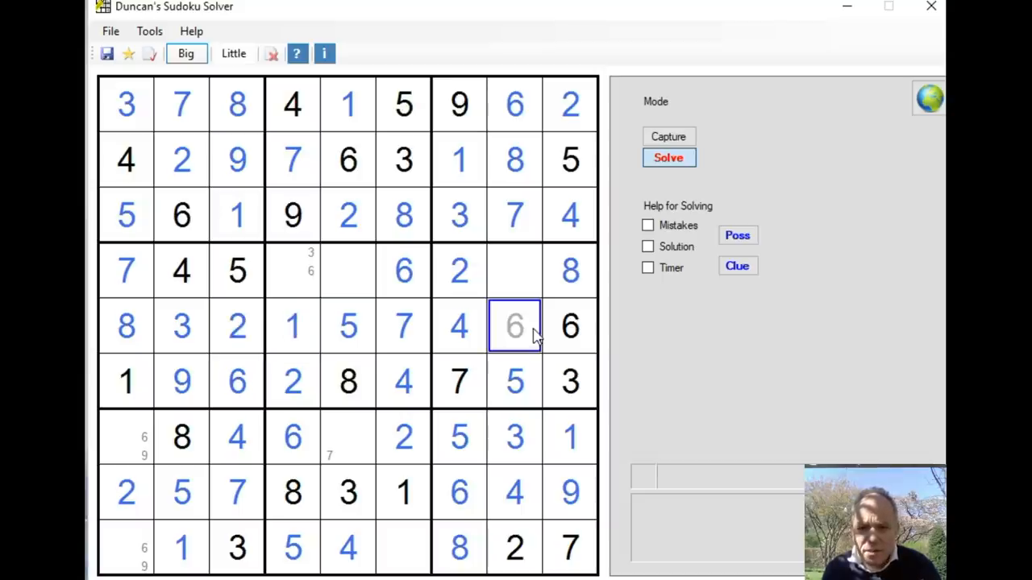
type("9")
left_click(515, 270)
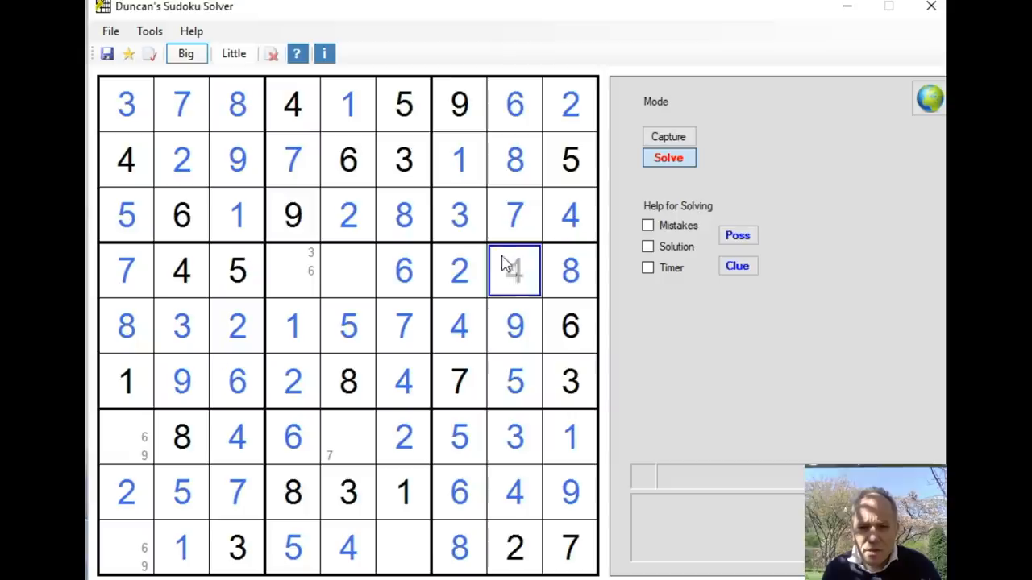
type("1")
Step: Solve r4c7, r4c4, r4c5, r7c5, r9c6 and a 6 in r9c1, leaving only r7c1 open
left_click(460, 270)
left_click(292, 270)
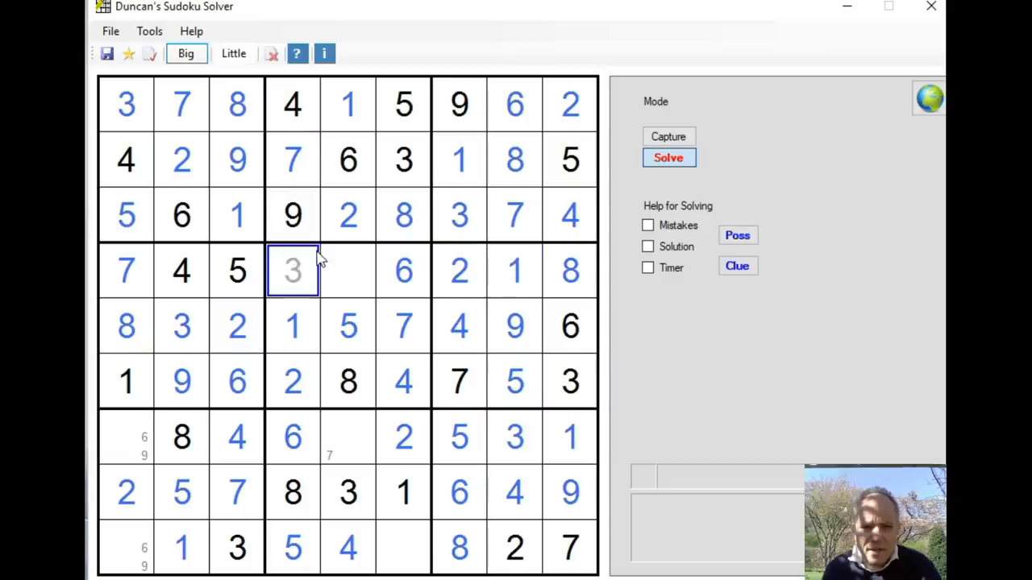
type("3")
left_click(348, 270)
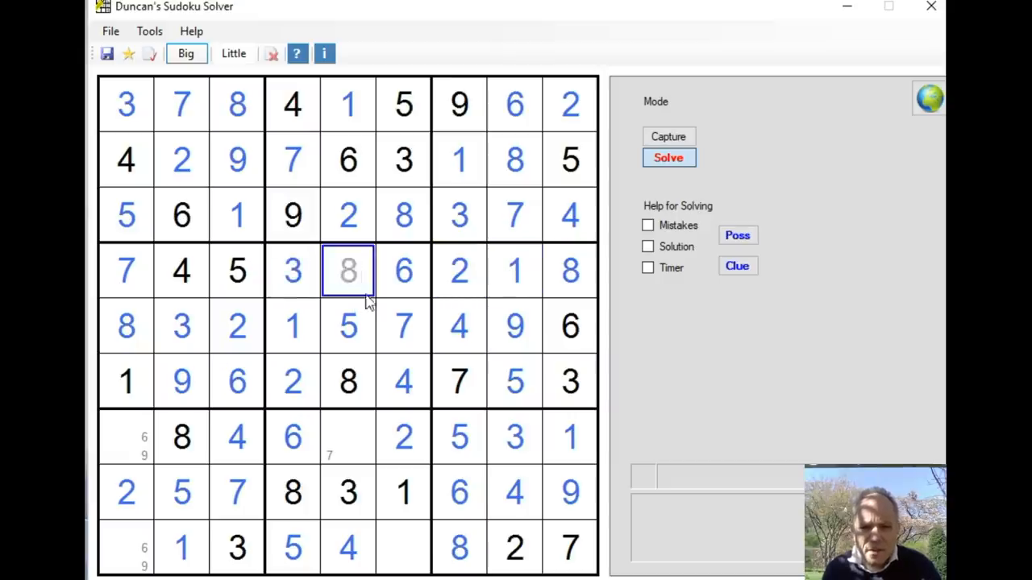
type("9")
left_click(348, 437)
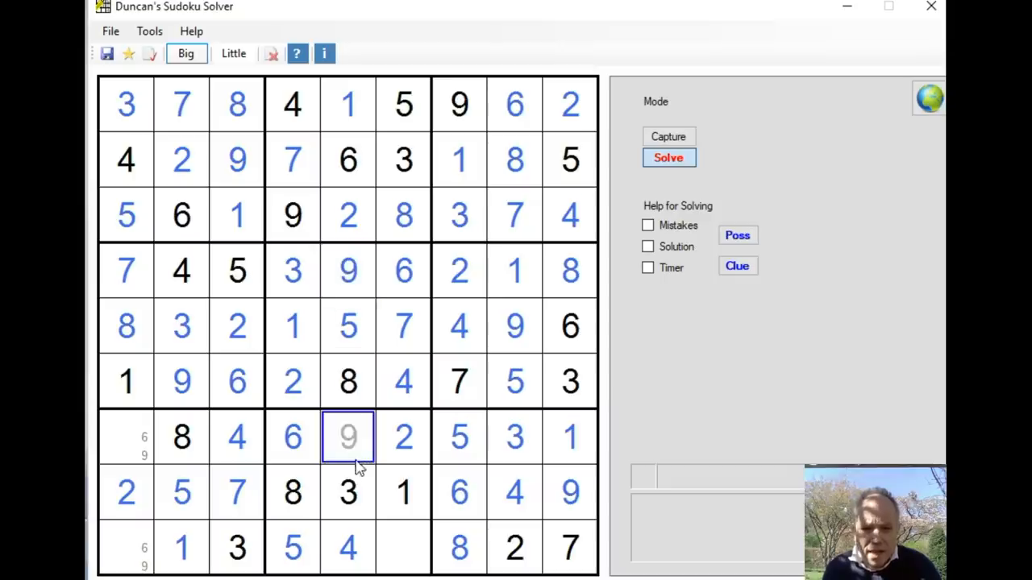
type("7")
left_click(403, 546)
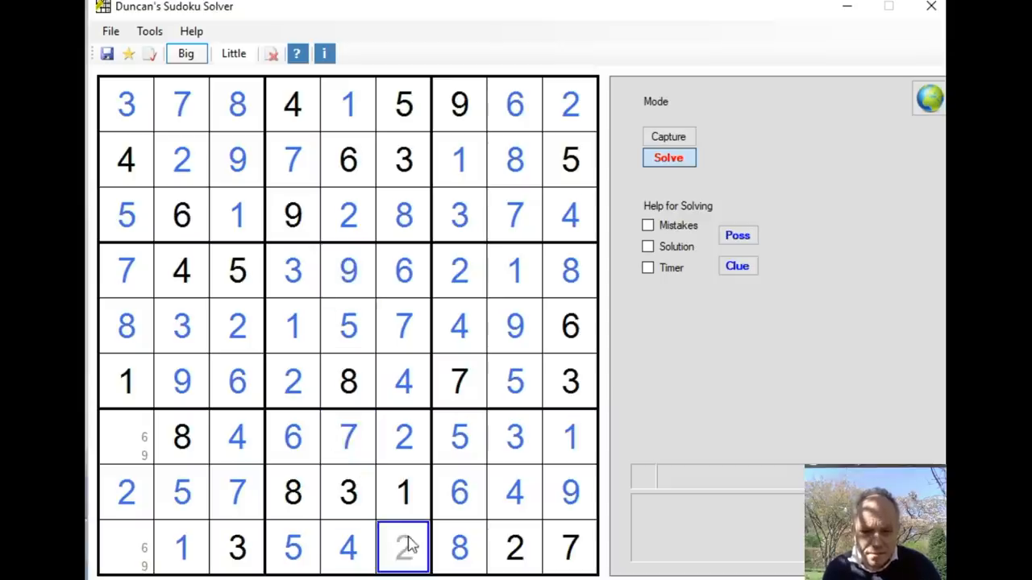
type("9")
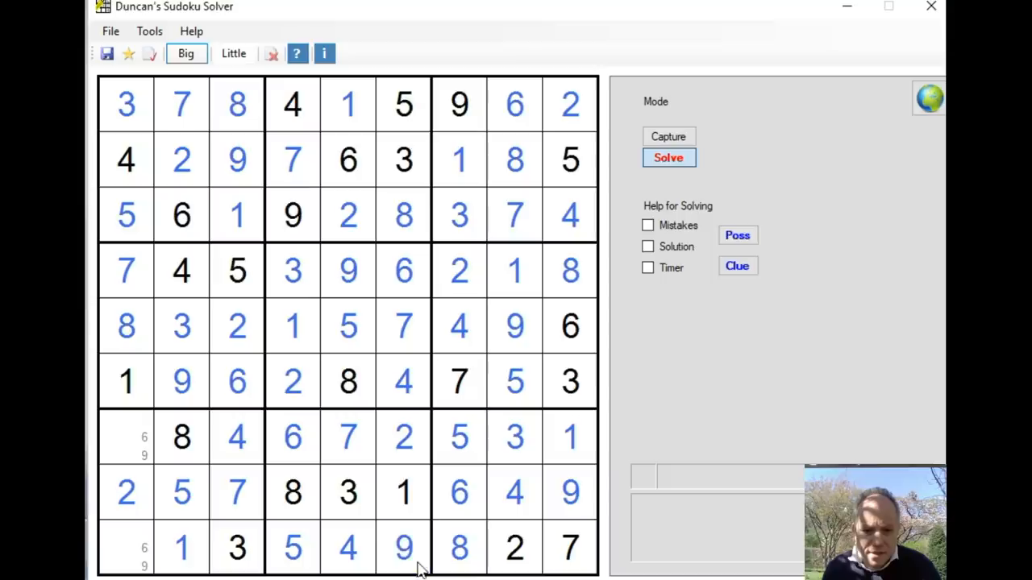
left_click(113, 542)
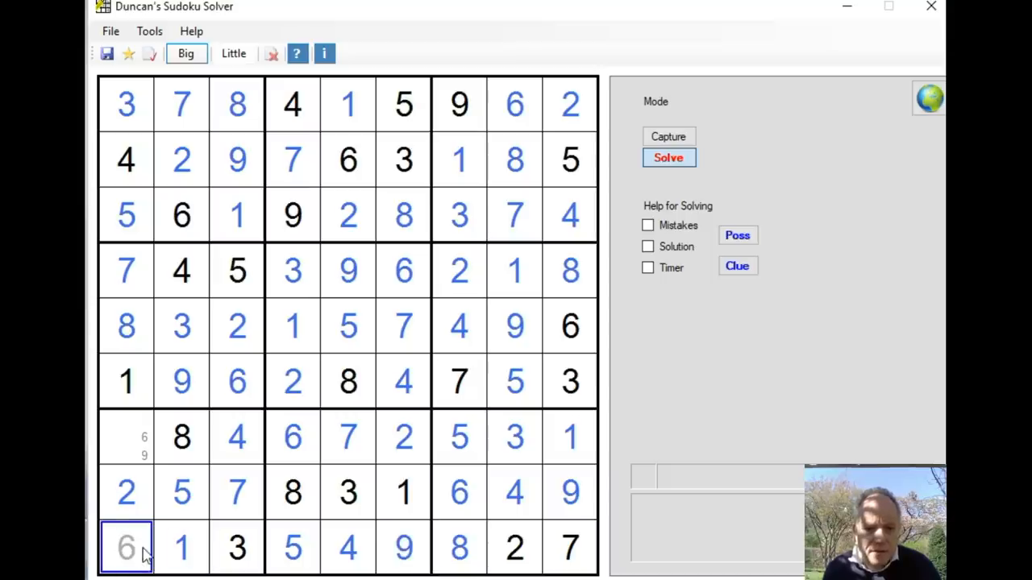
left_click(143, 552)
left_click(152, 462)
Step: Place the final 9 in r7c1 and move the SuDoku Solved dialog off the grid
left_click(152, 462)
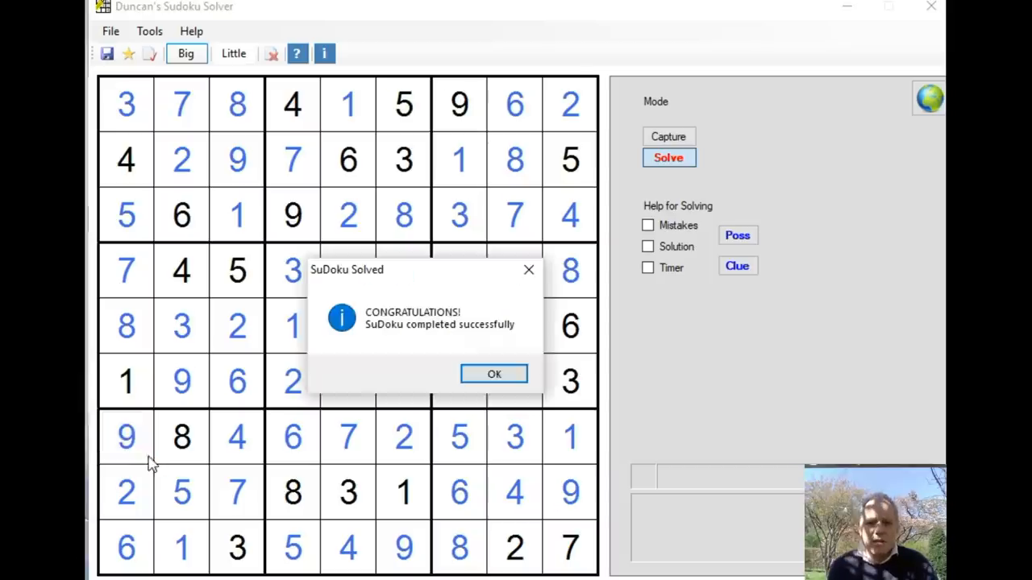
left_click_drag(488, 278, 824, 109)
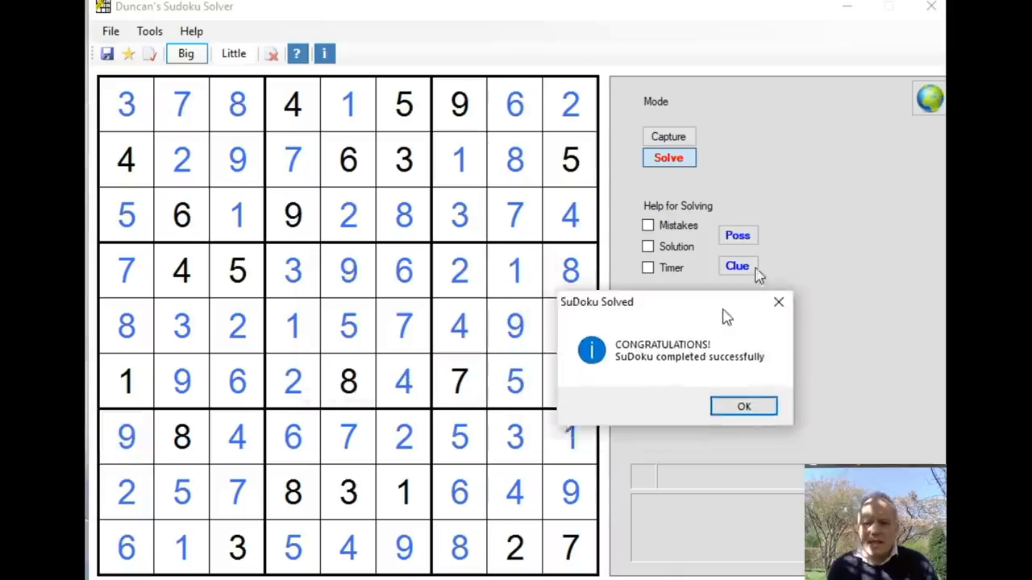